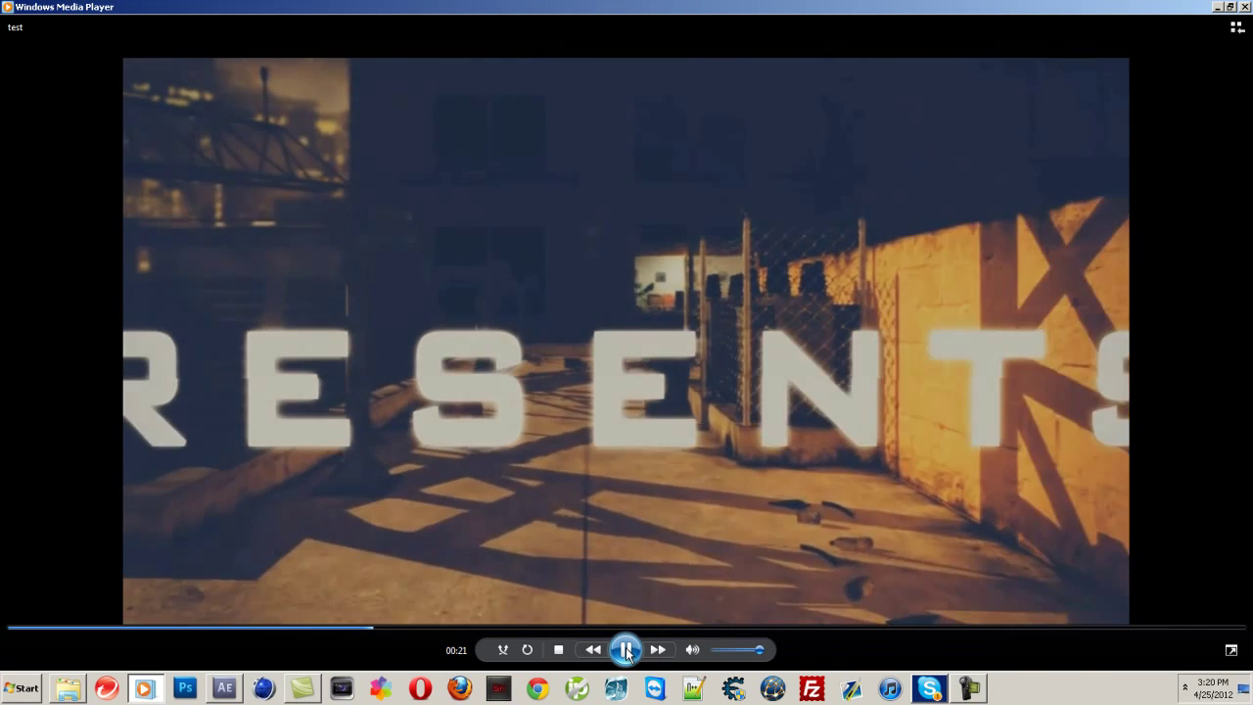
# Step: Pause the example video at its PRESENTS title, around 00:22
pyautogui.click(627, 651)
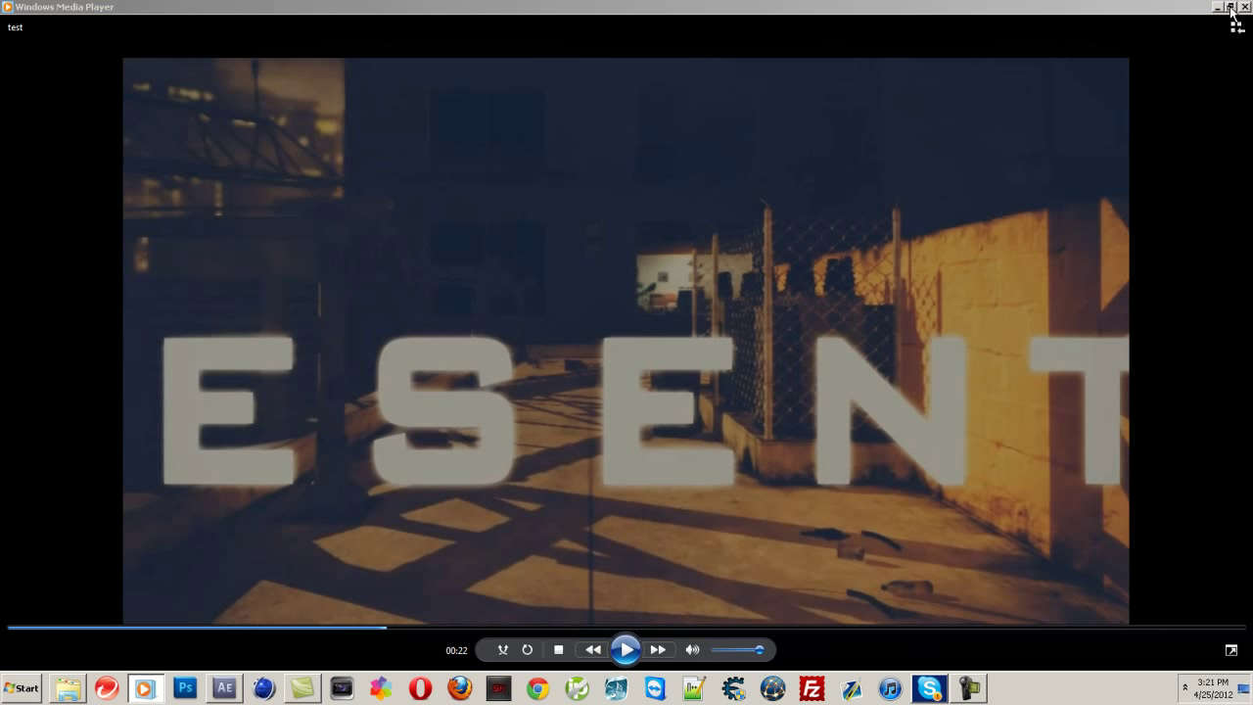
# Step: Preview the alley clip in After Effects, then return to the first frame
pyautogui.click(224, 688)
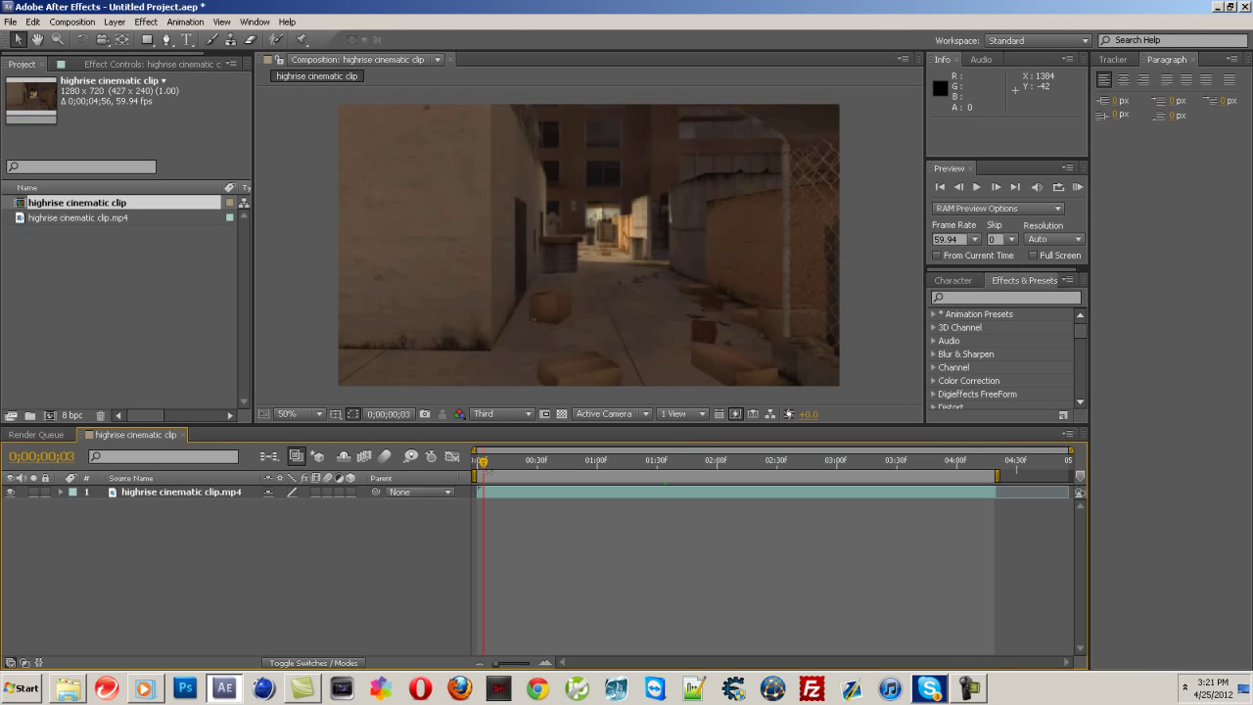
pyautogui.moveTo(482, 462); pyautogui.dragTo(500, 470)
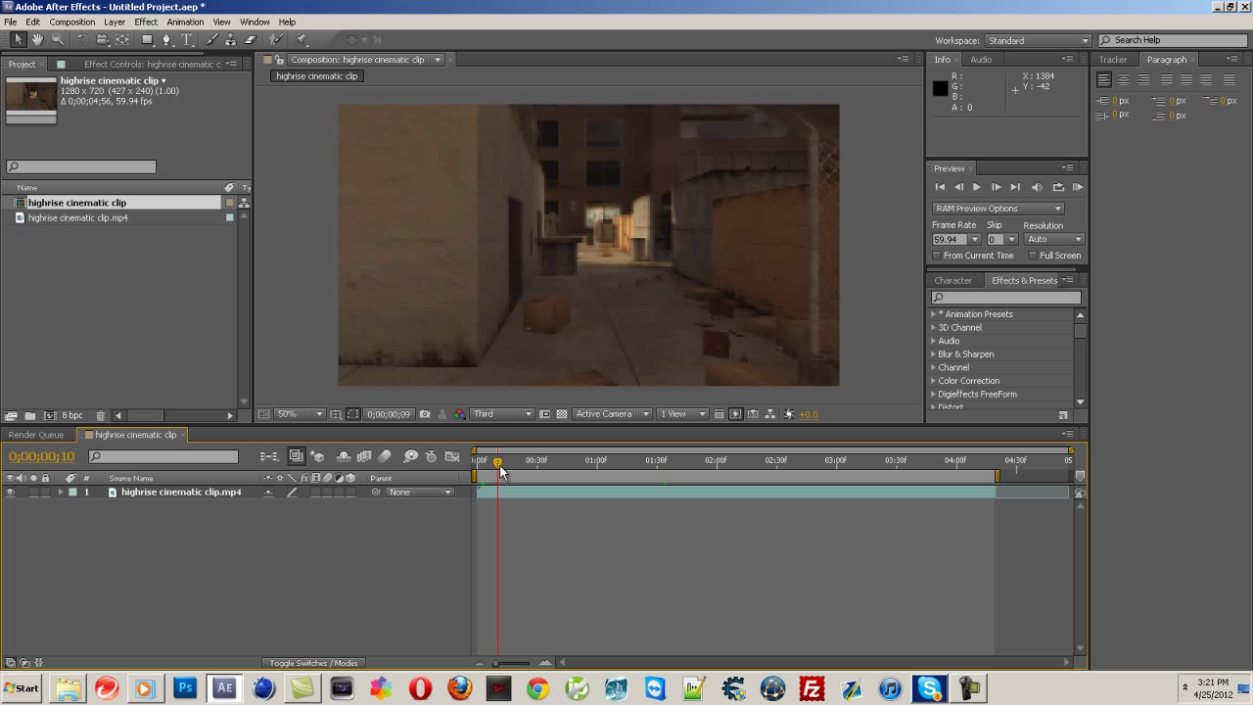
pyautogui.press('space')
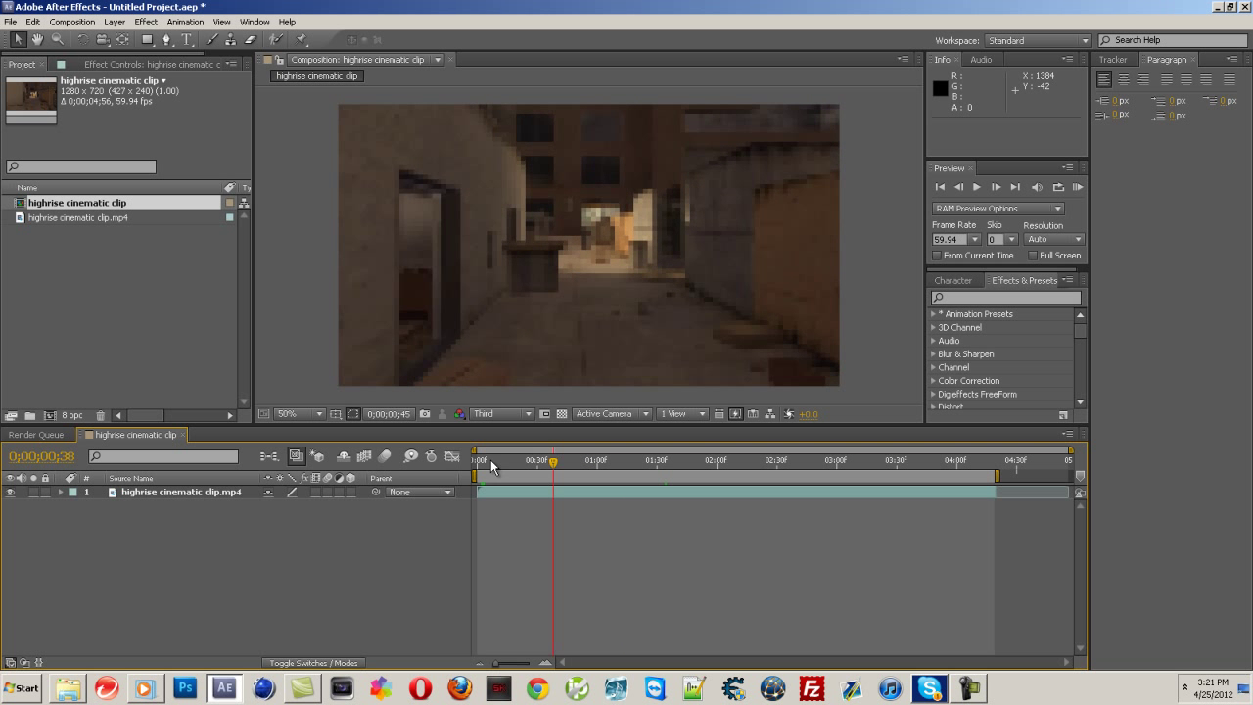
pyautogui.press('Home')
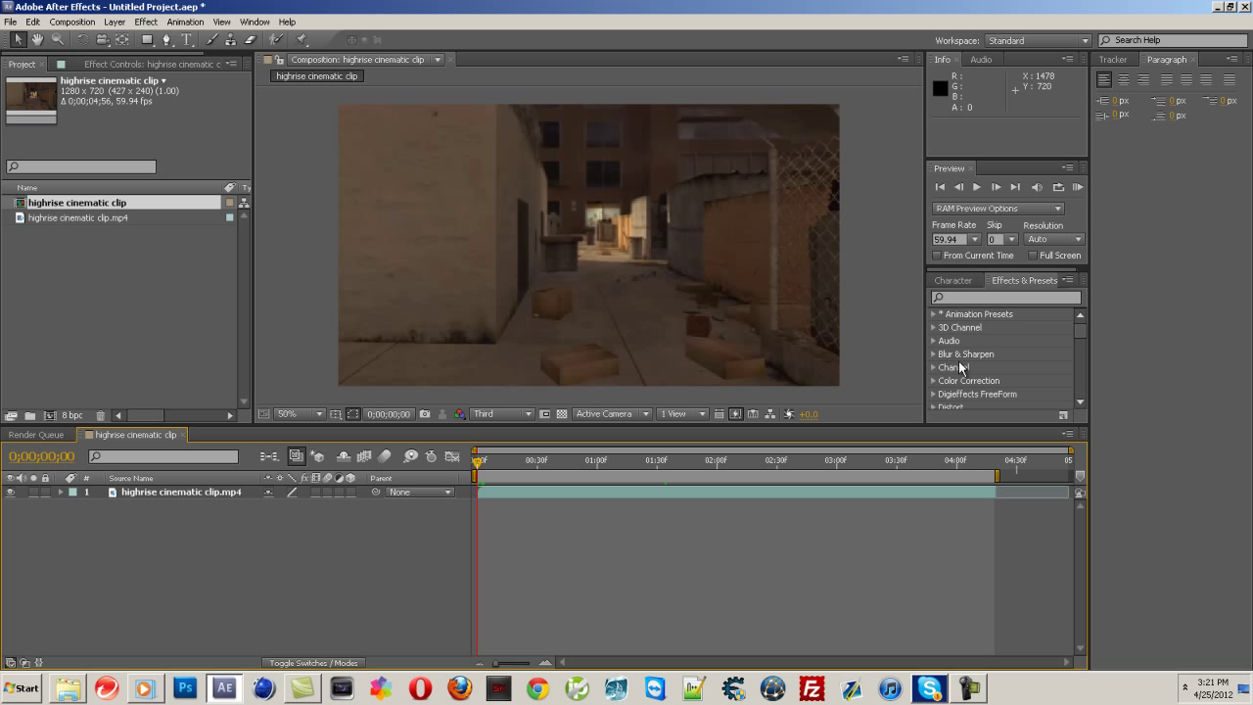
# Step: Search Effects & Presets for 'camerat' and select CameraTracker (1.0)
pyautogui.click(989, 297)
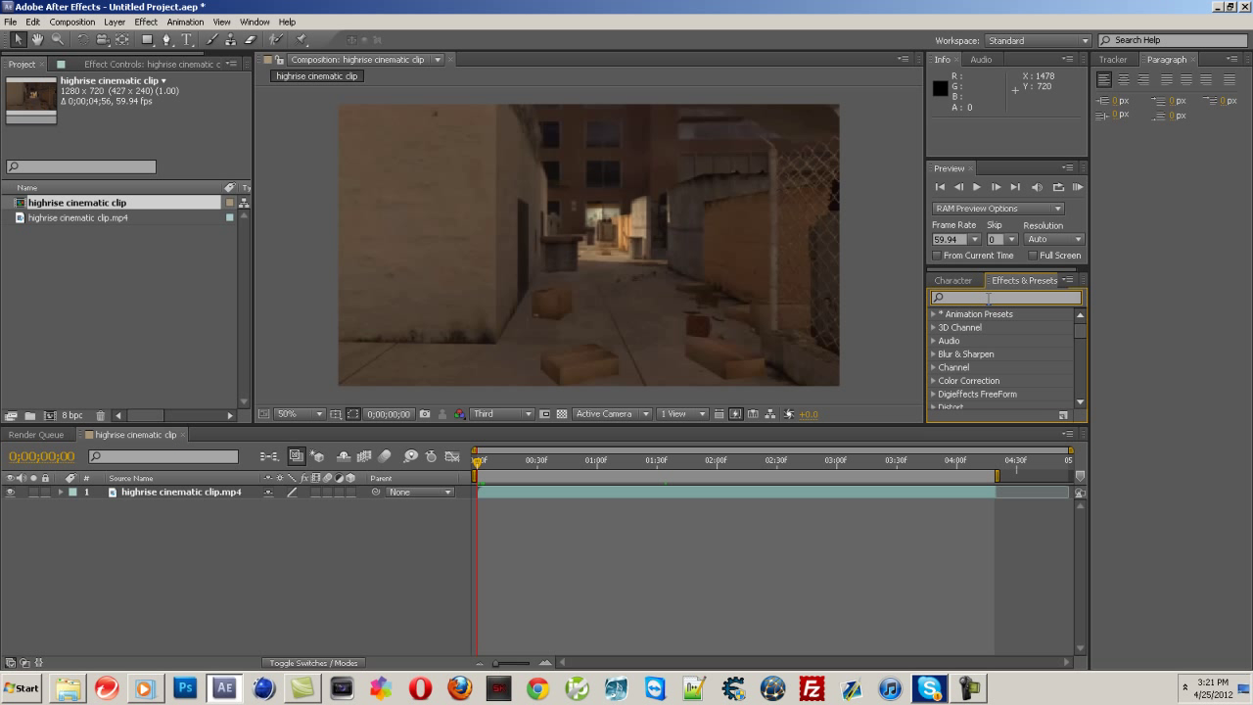
pyautogui.write('camera')
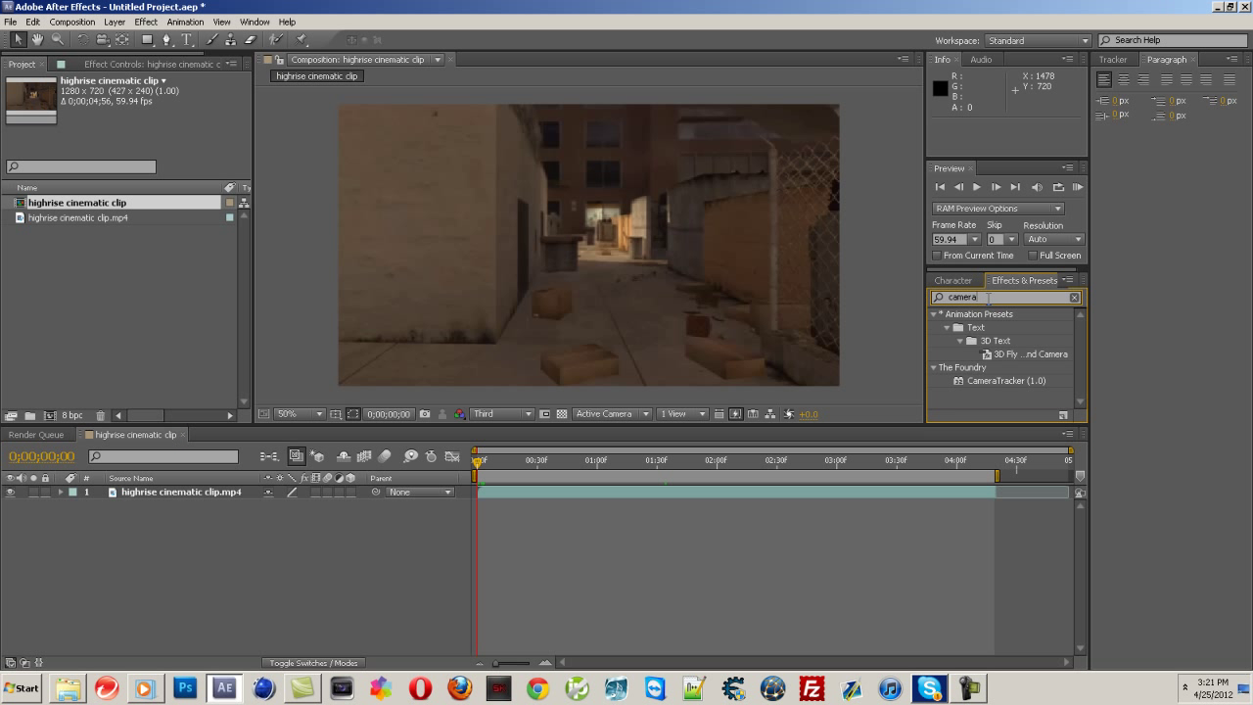
pyautogui.write('tr')
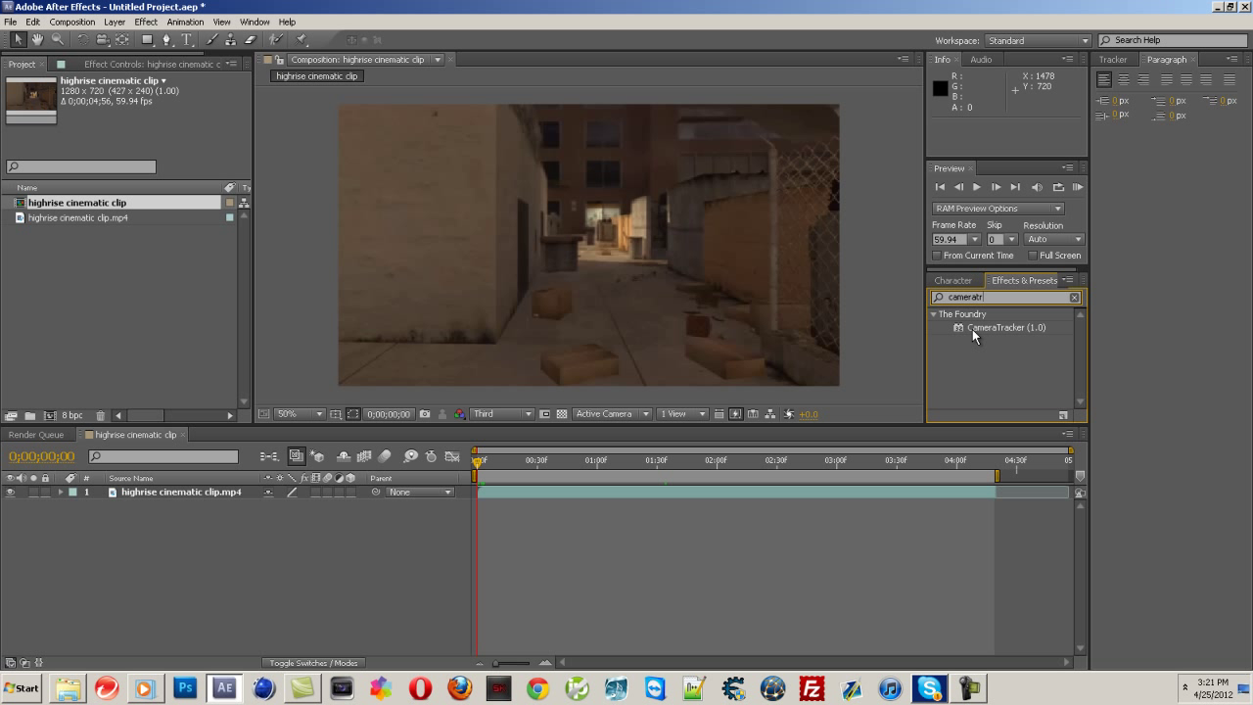
pyautogui.click(972, 329)
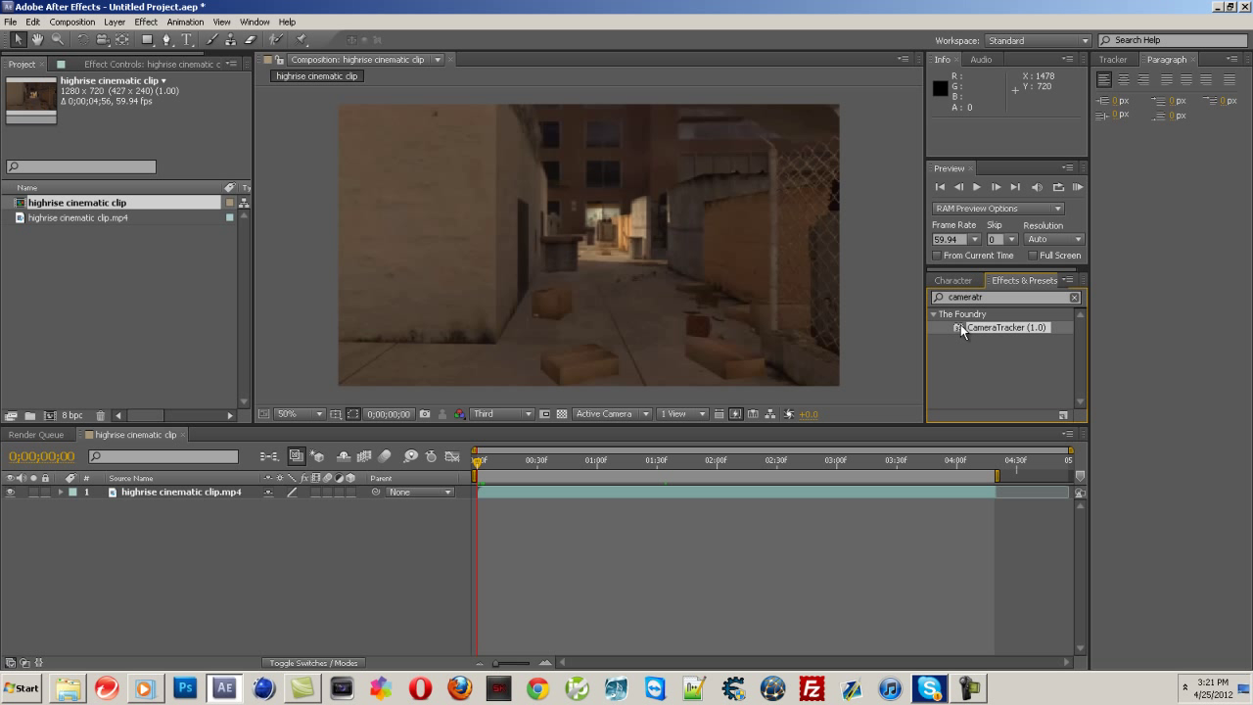
# Step: Apply CameraTracker to the alley clip layer and start Track Features, declining the resolution warning
pyautogui.moveTo(960, 324); pyautogui.dragTo(209, 497)
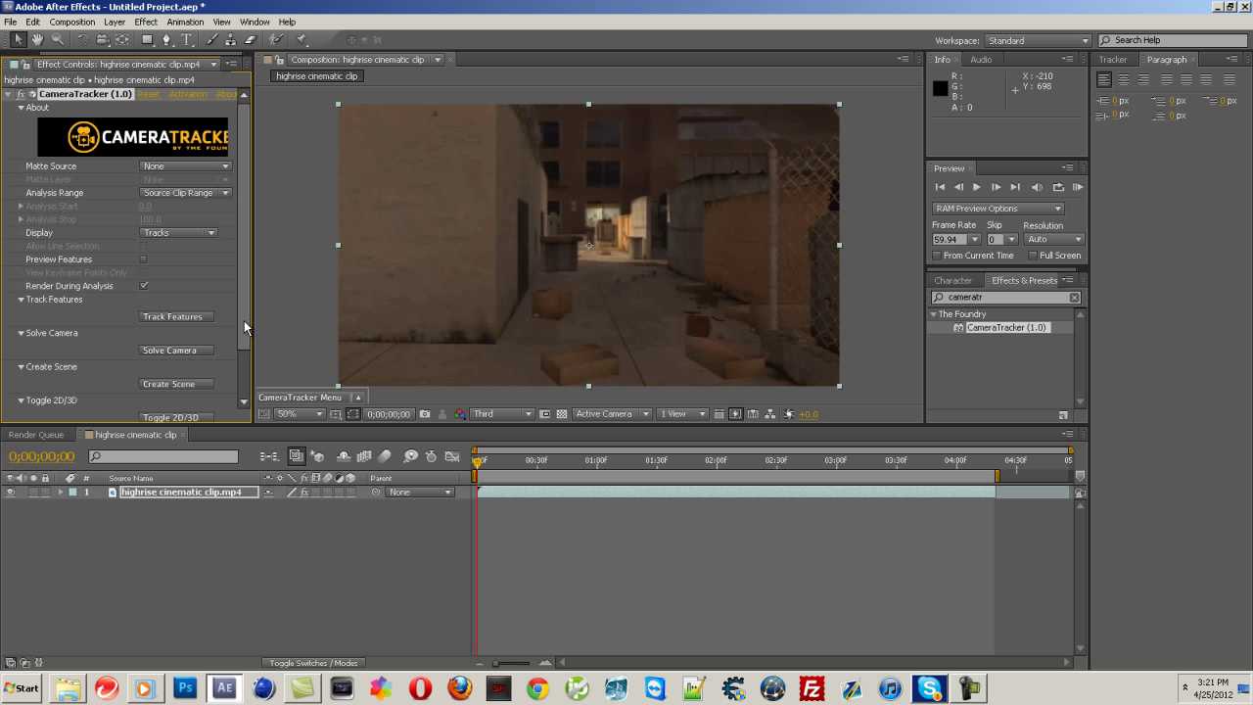
pyautogui.scroll(-2, 246, 305)
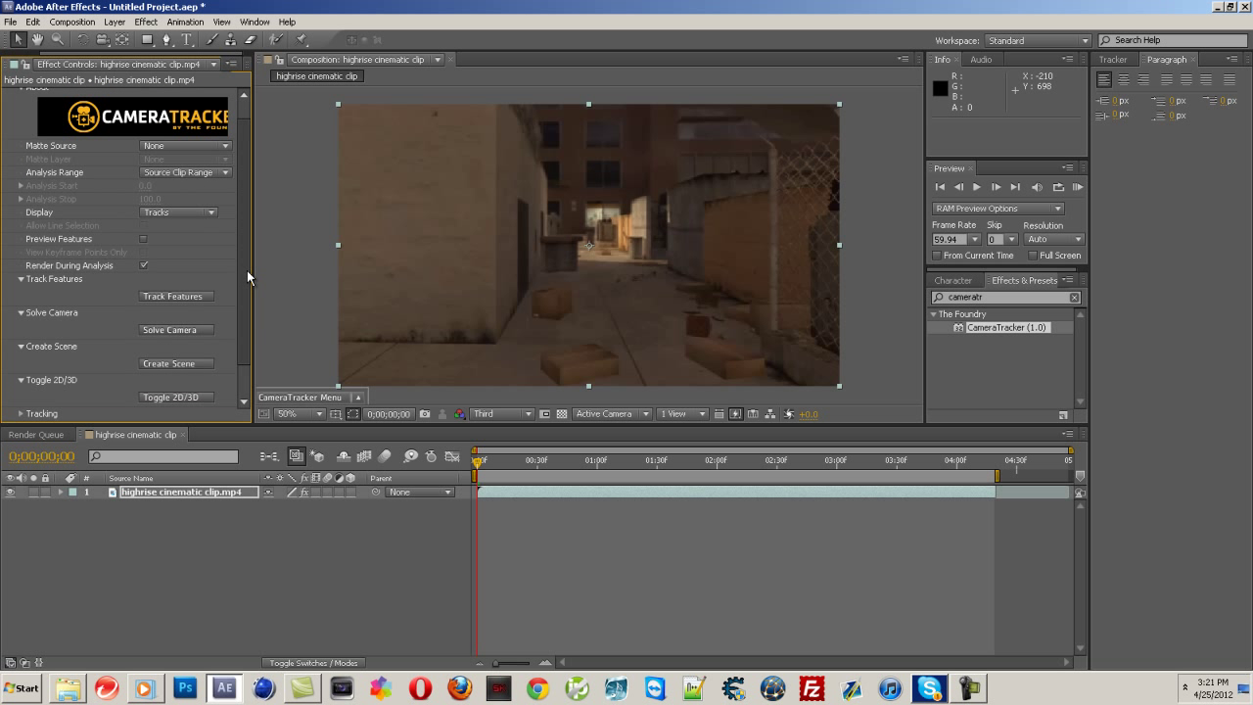
pyautogui.scroll(2, 247, 270)
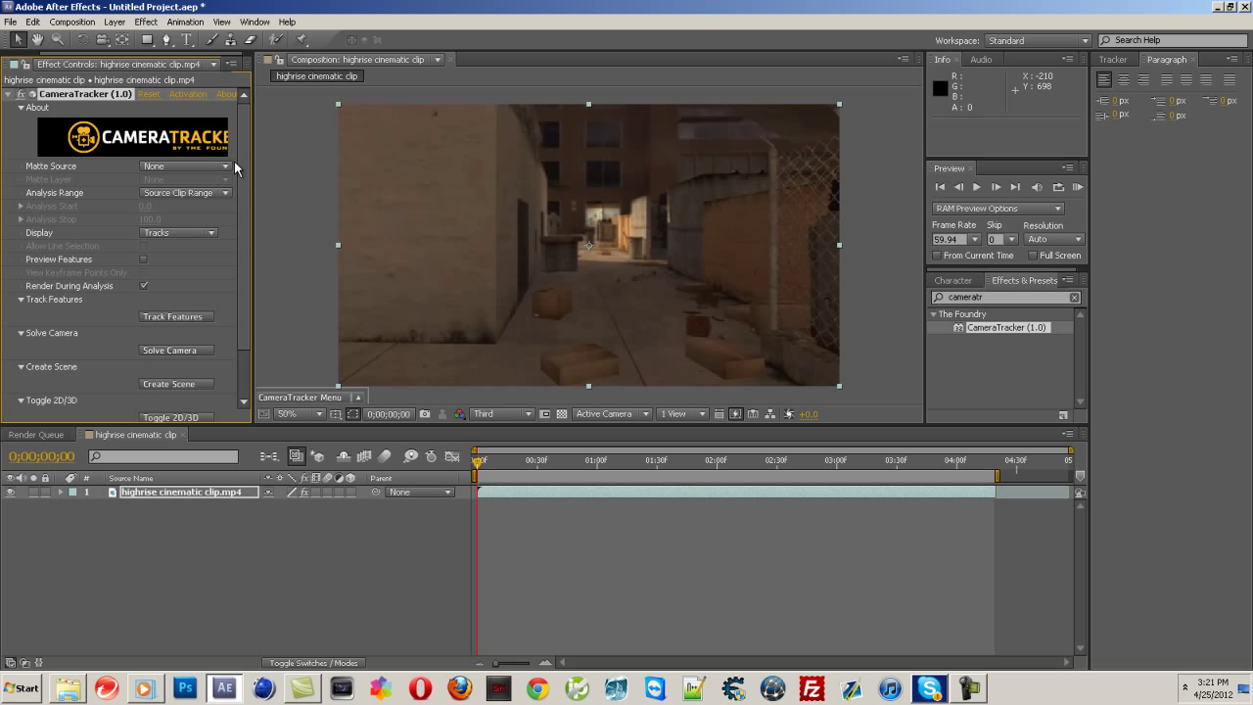
pyautogui.moveTo(242, 149); pyautogui.dragTo(242, 196)
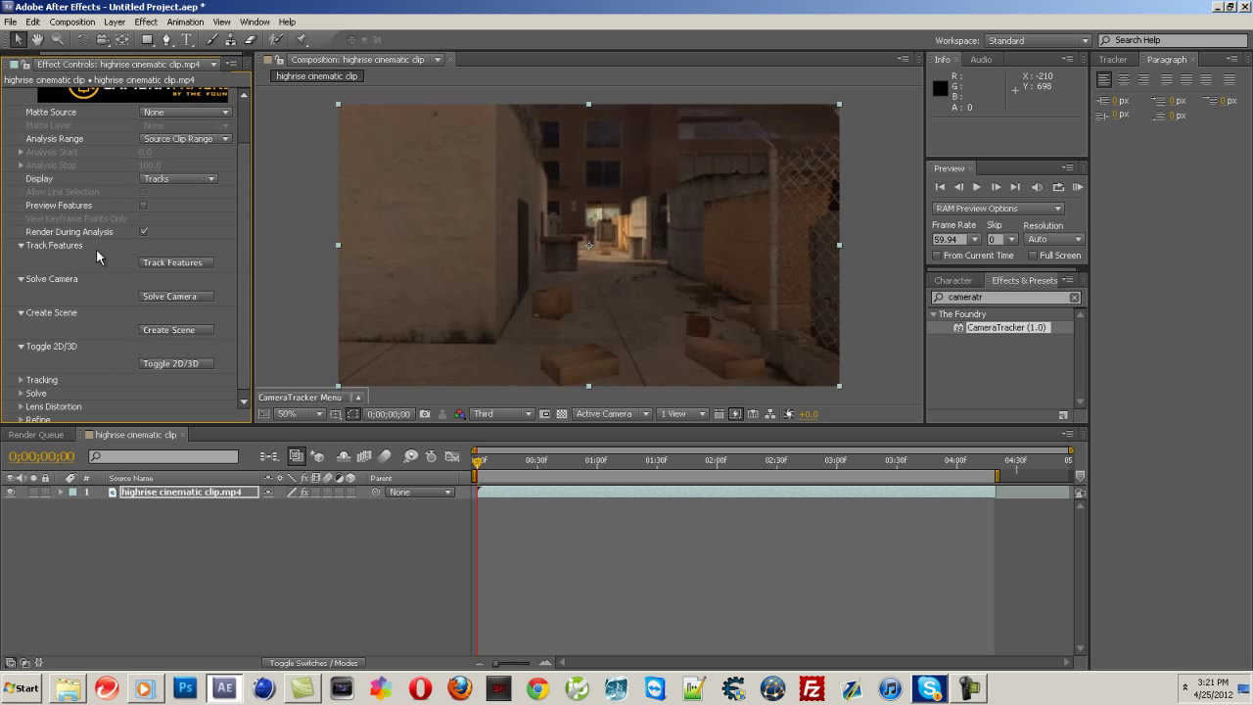
pyautogui.click(212, 263)
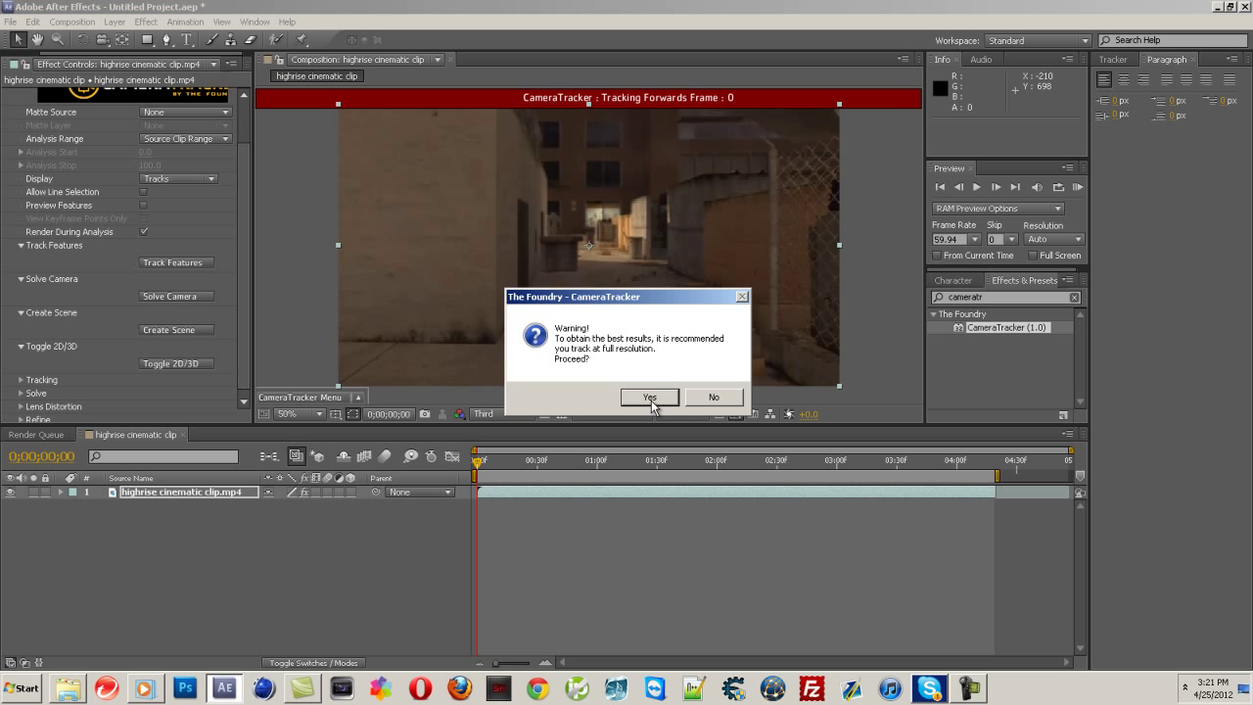
pyautogui.click(712, 398)
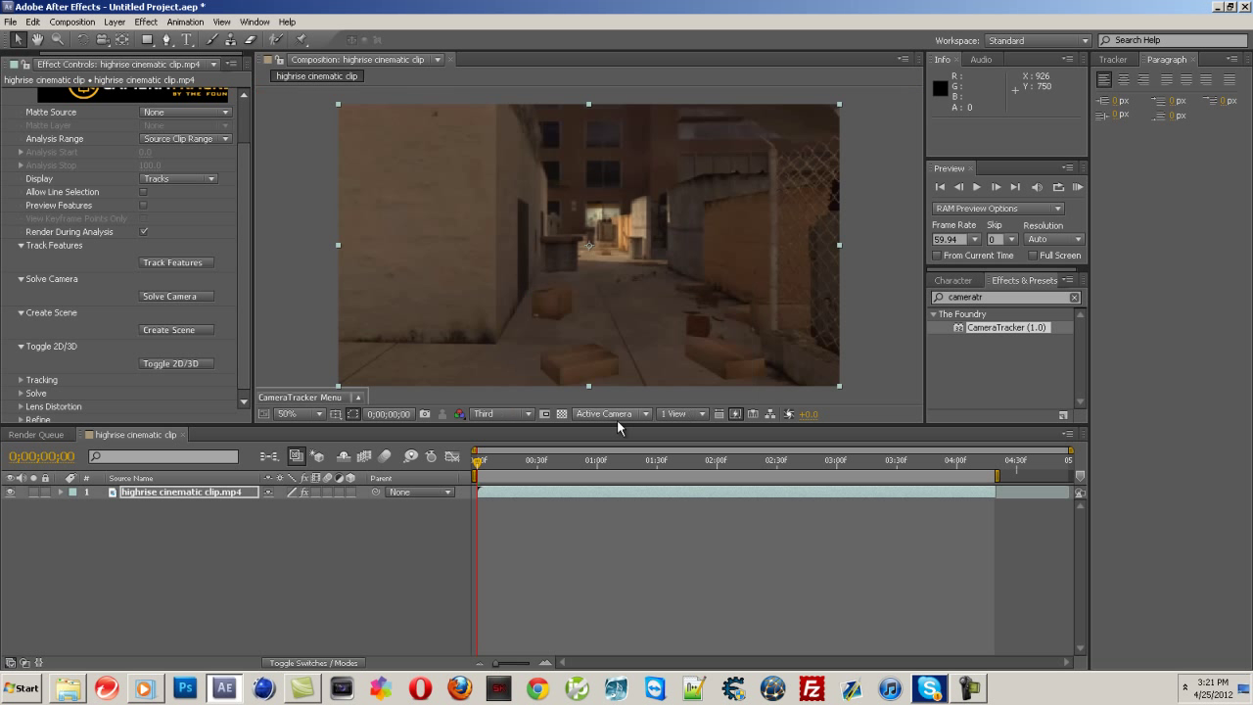
# Step: Set the viewer's preview resolution to Full
pyautogui.click(529, 413)
pyautogui.click(508, 449)
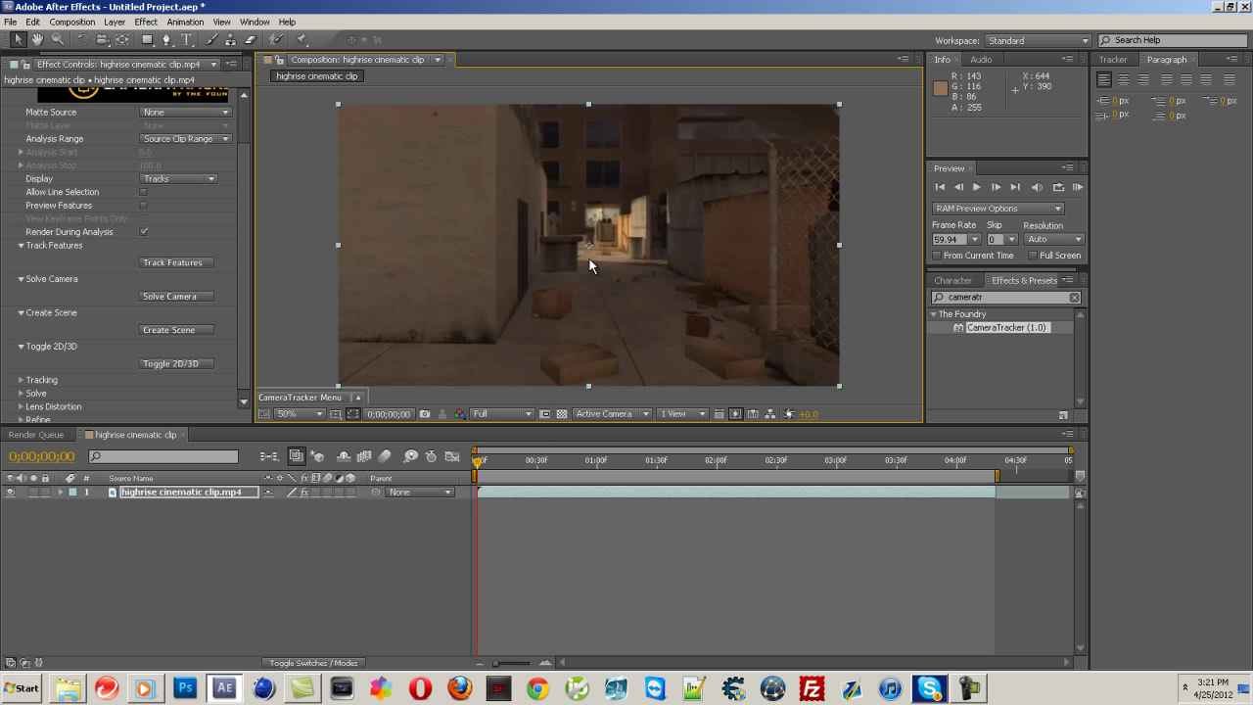
pyautogui.click(520, 423)
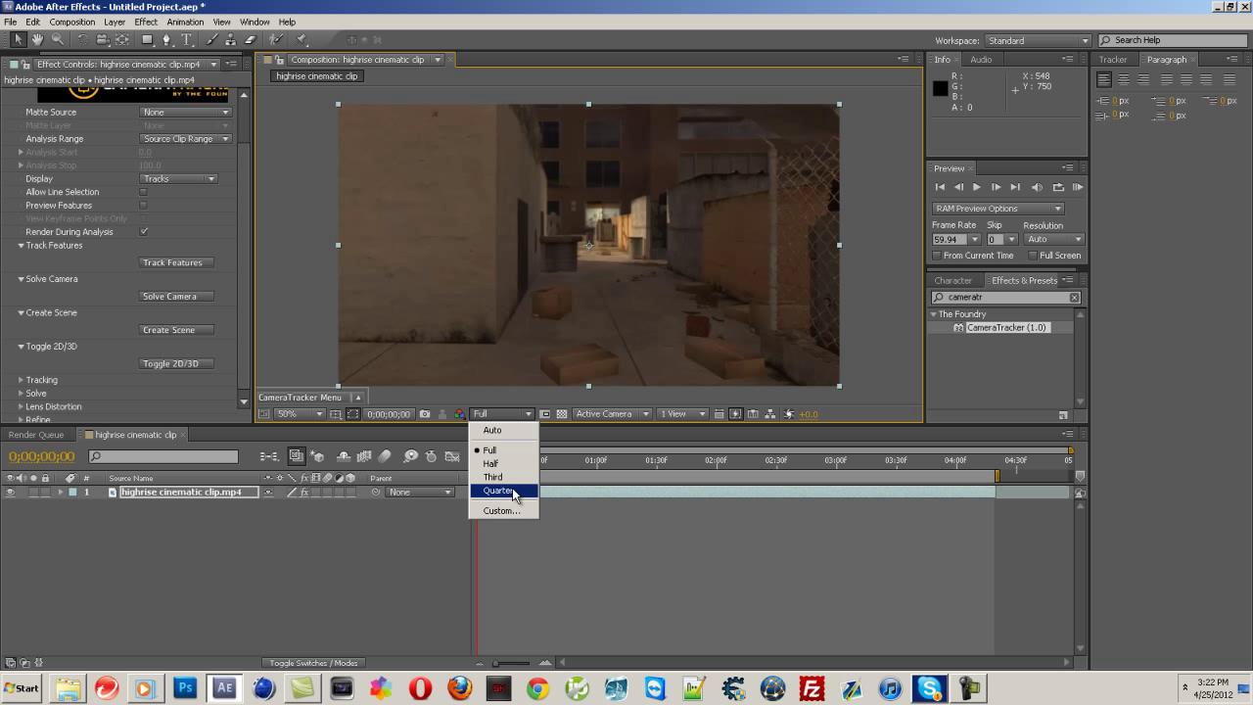
pyautogui.click(515, 491)
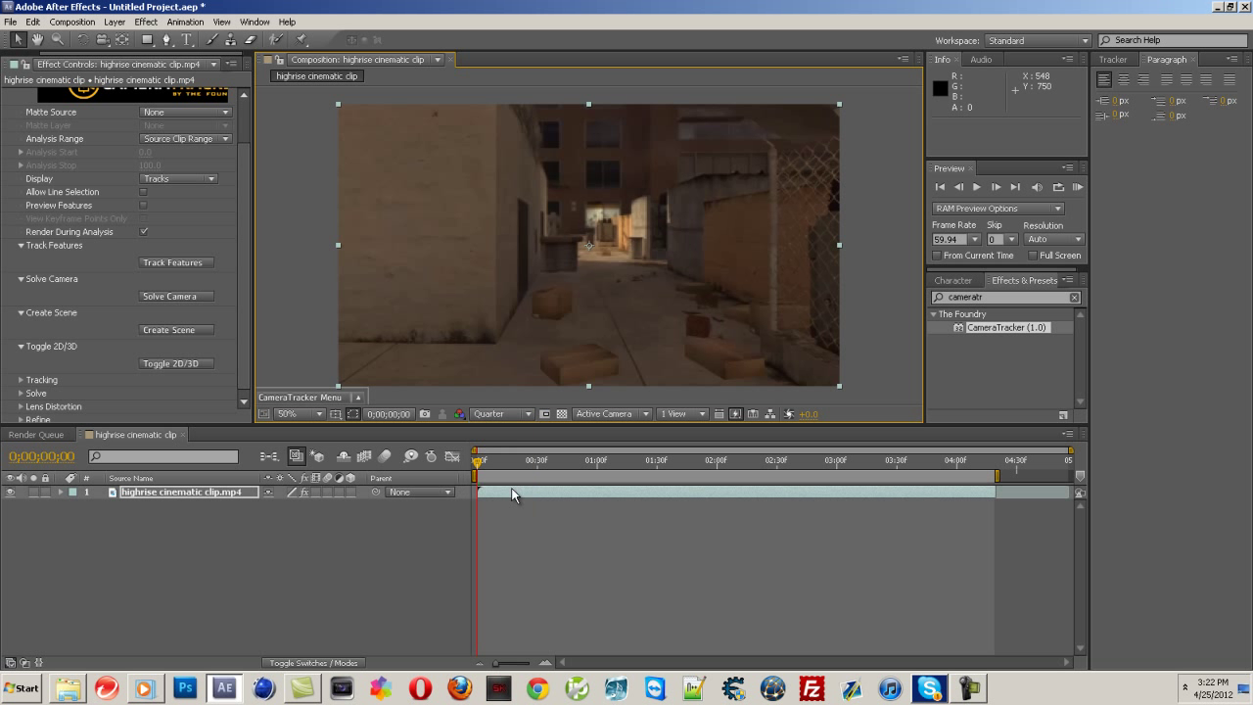
pyautogui.click(529, 413)
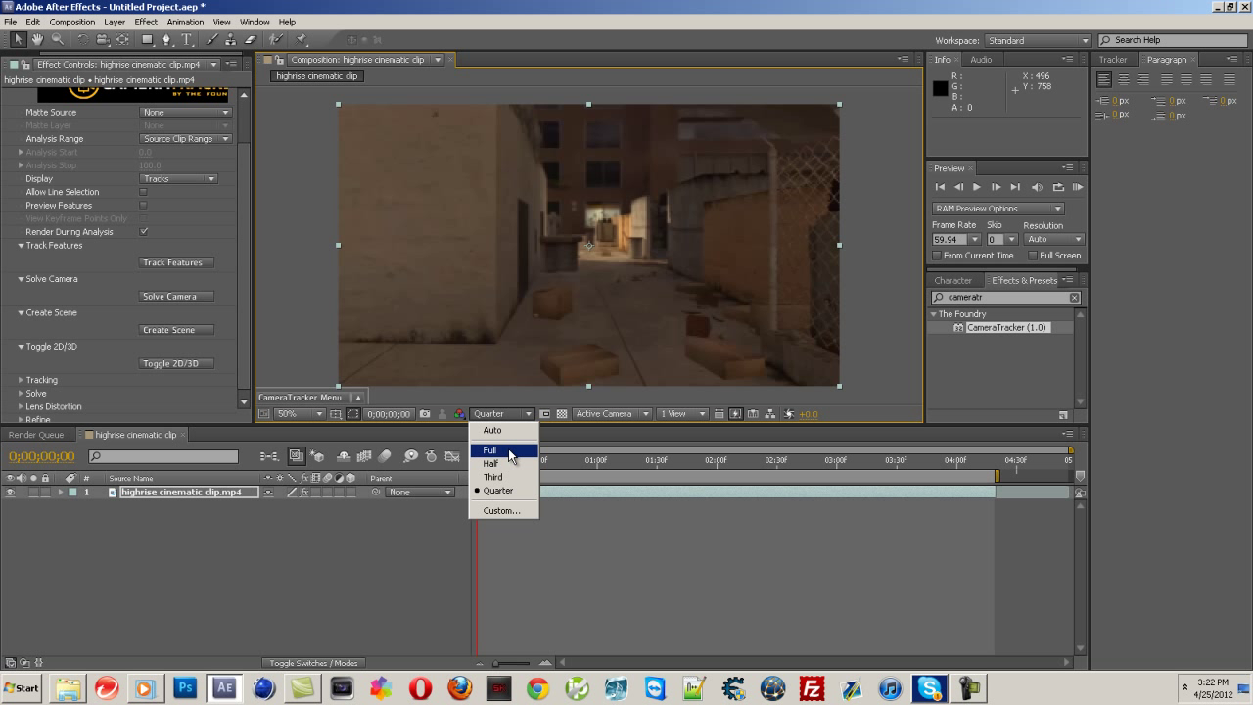
pyautogui.click(510, 453)
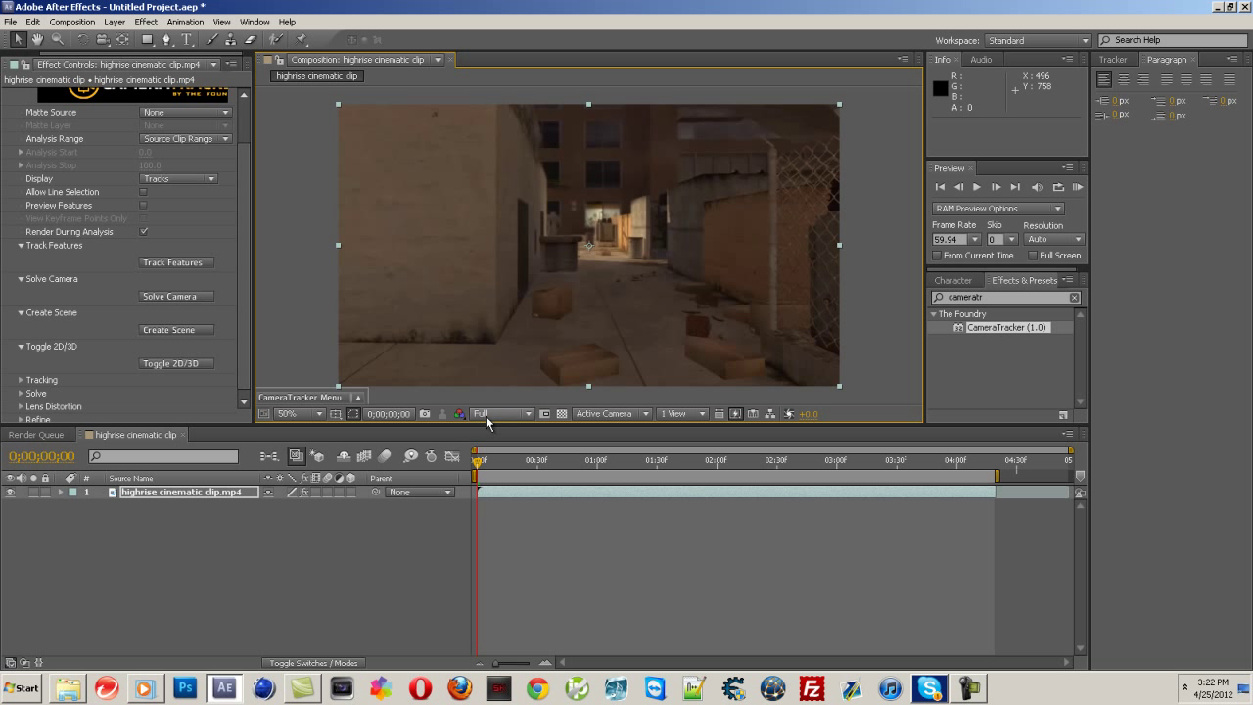
# Step: Run Track Features across the whole alley clip and let the analysis finish
pyautogui.click(179, 262)
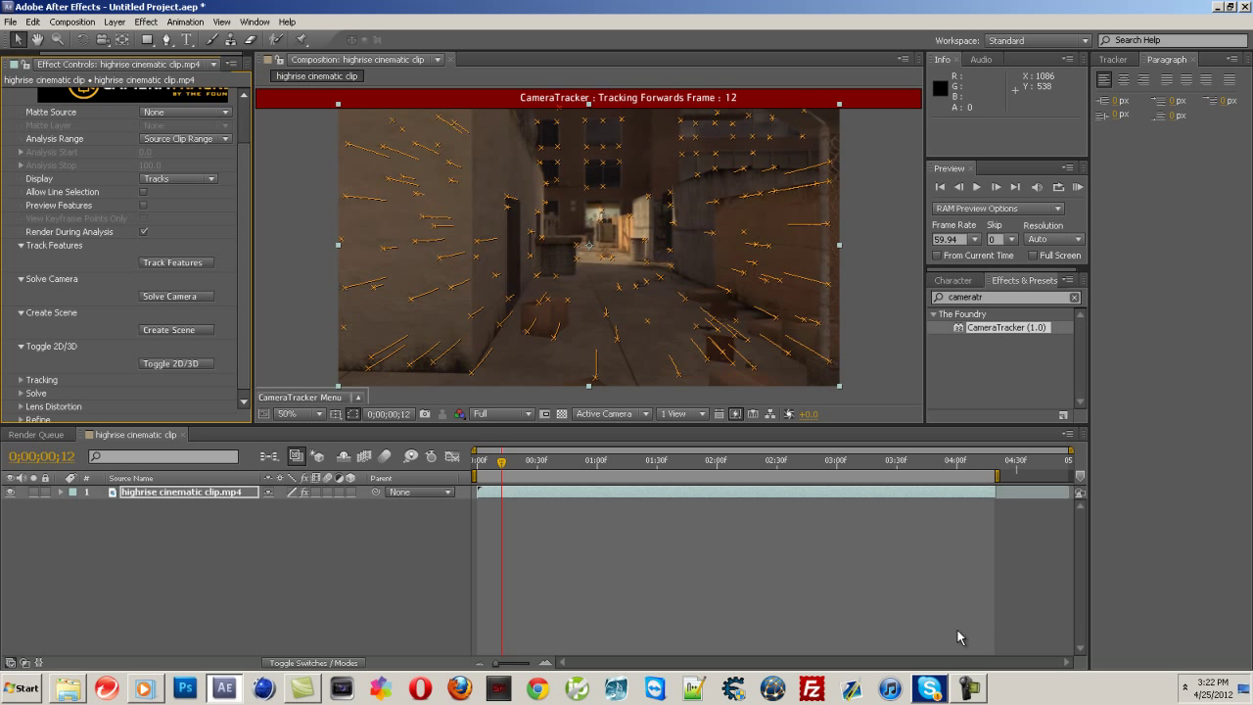
pyautogui.click(972, 684)
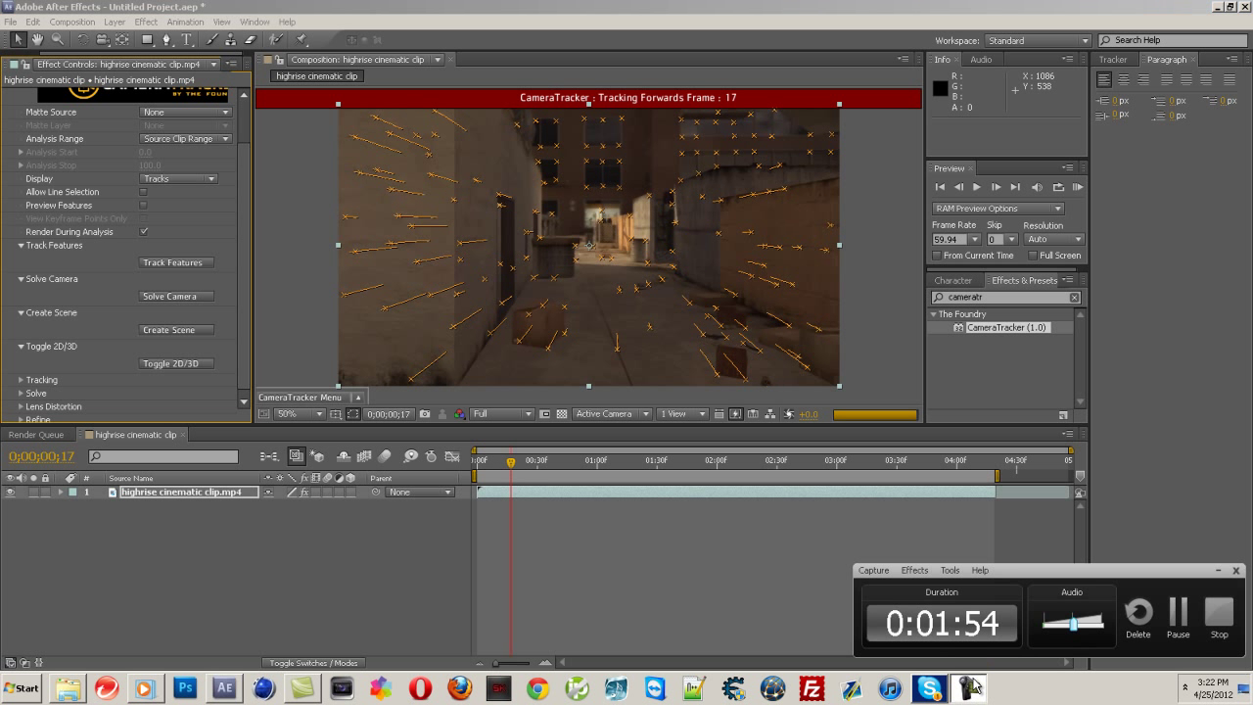
pyautogui.click(1178, 610)
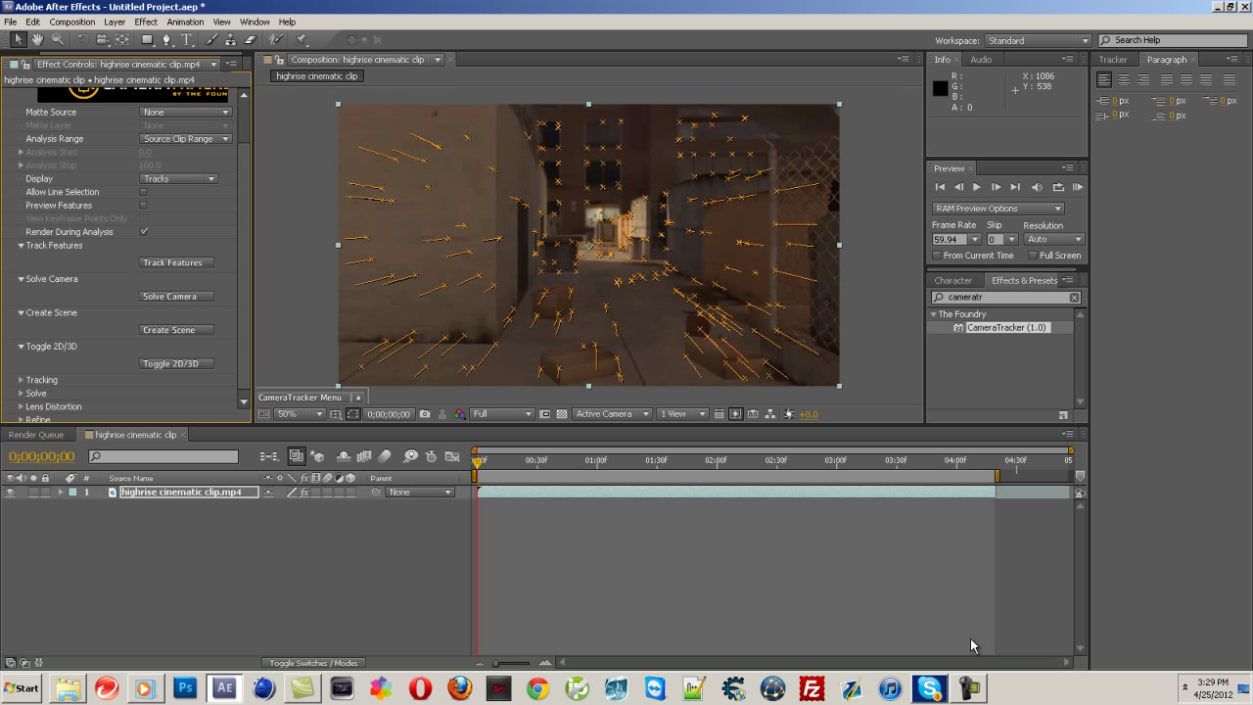
pyautogui.click(972, 690)
pyautogui.click(975, 697)
# Step: Select the clip's CameraTracker effect and scrub through the frames to review the track points
pyautogui.click(196, 501)
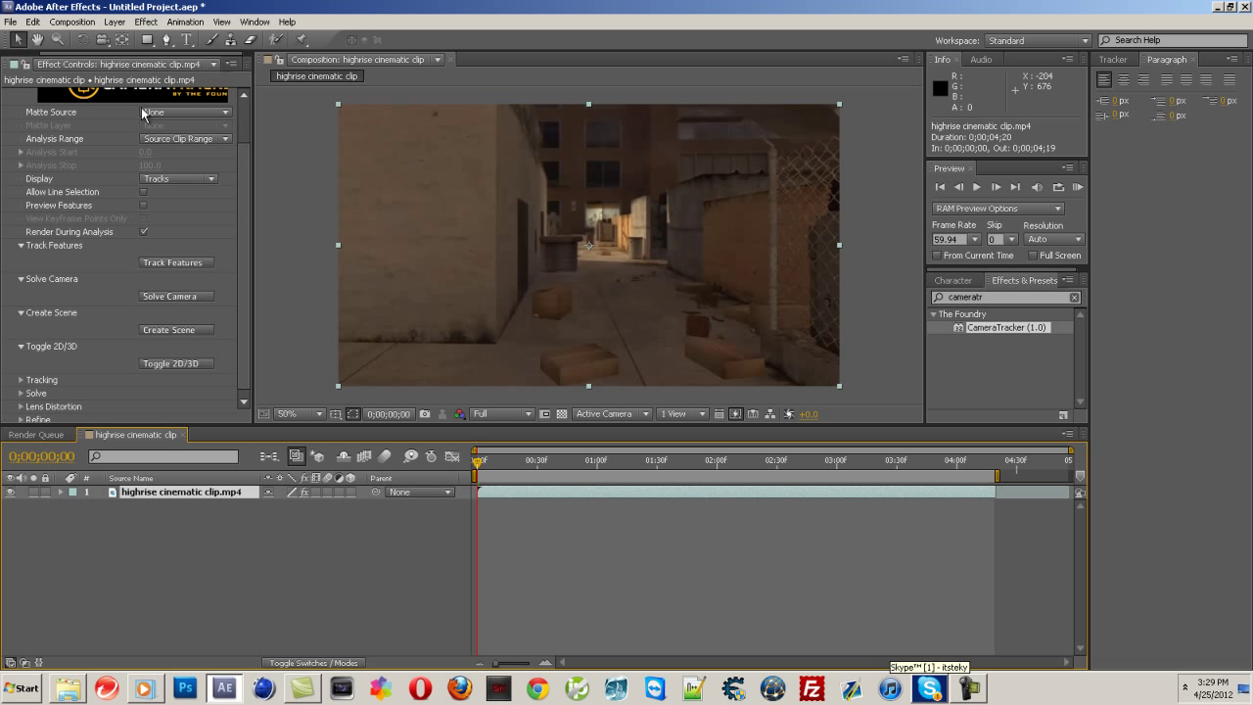
pyautogui.scroll(1, 242, 156)
pyautogui.scroll(1, 243, 156)
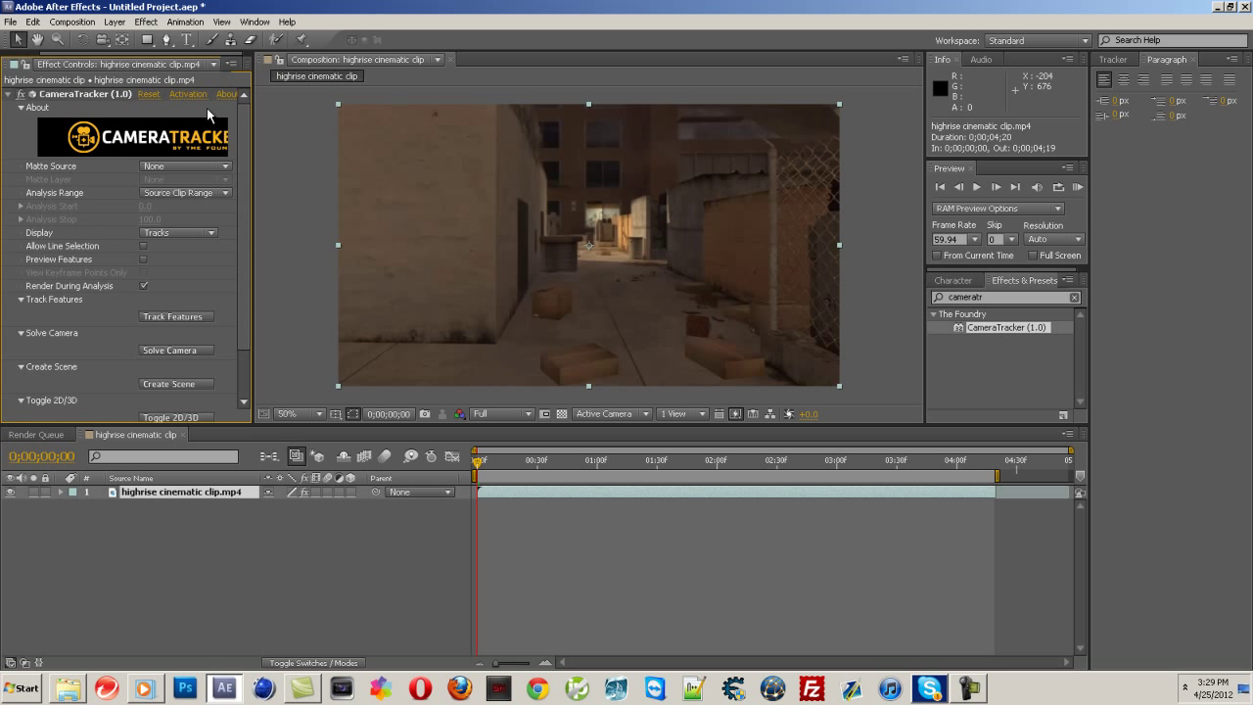
pyautogui.click(128, 97)
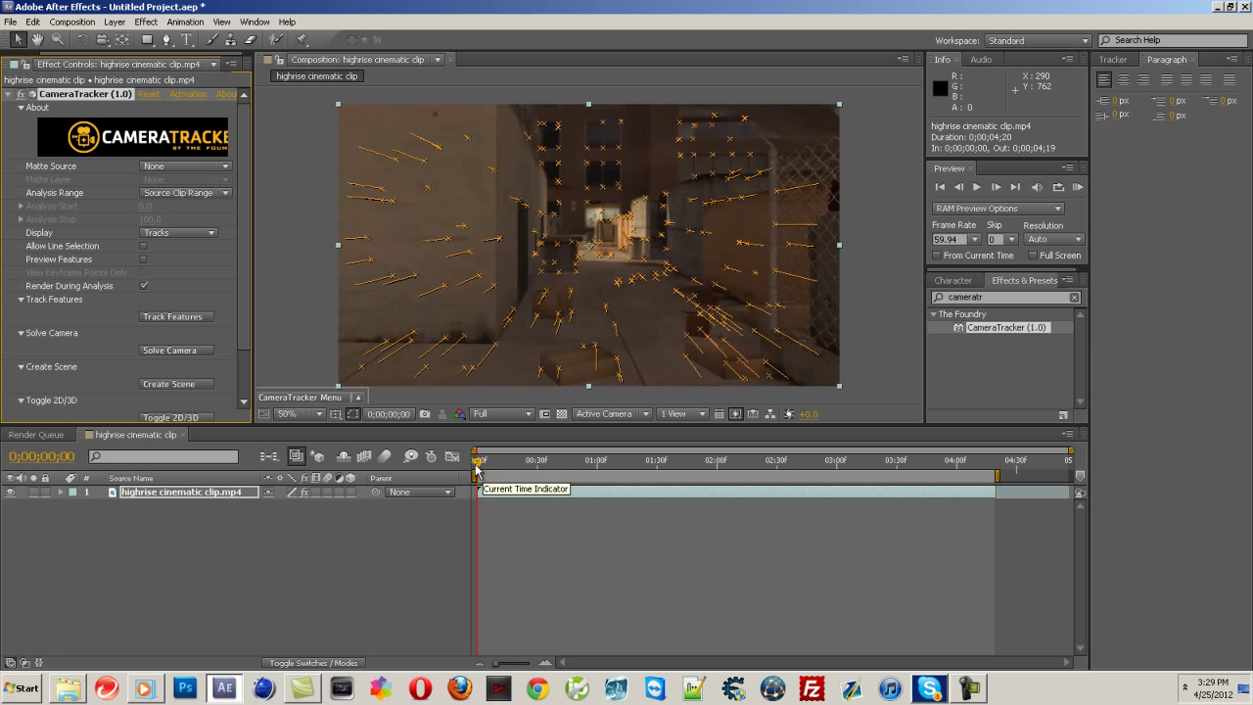
pyautogui.moveTo(480, 464)
pyautogui.mouseDown()
pyautogui.moveTo(635, 466)
pyautogui.moveTo(471, 460)
pyautogui.mouseUp()
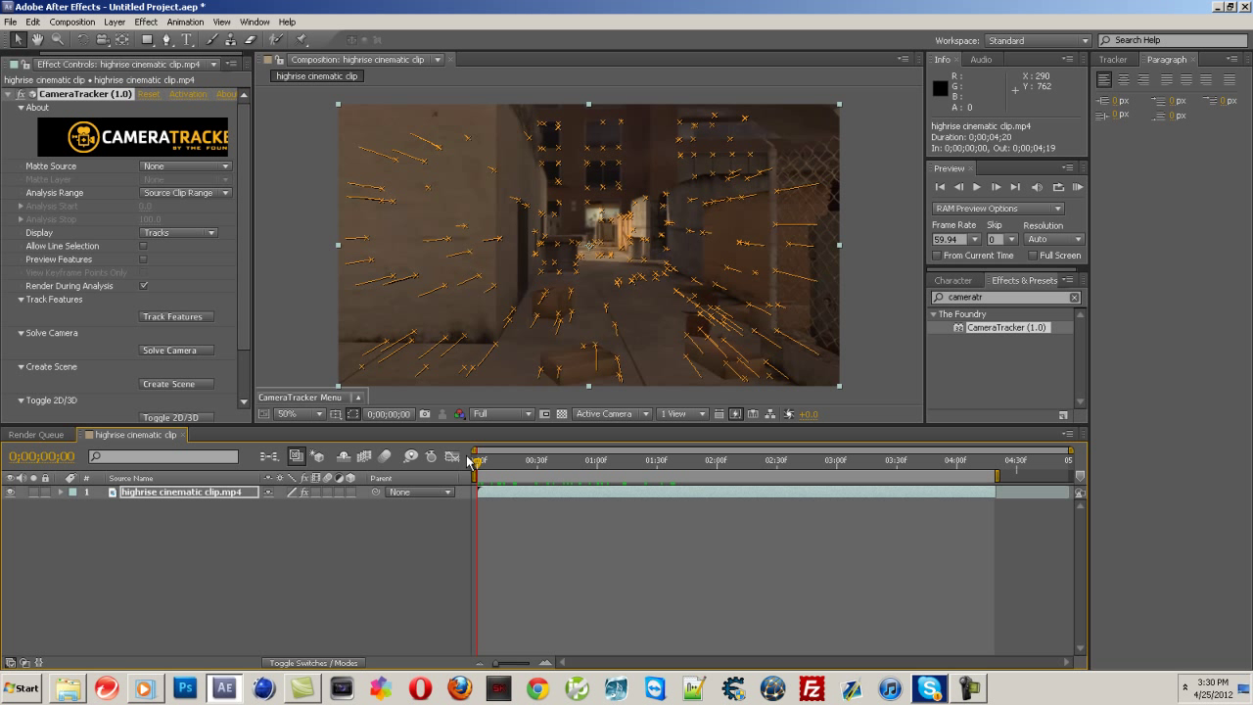
pyautogui.moveTo(478, 464)
pyautogui.mouseDown()
pyautogui.moveTo(540, 464)
pyautogui.moveTo(458, 461)
pyautogui.mouseUp()
pyautogui.click(486, 464)
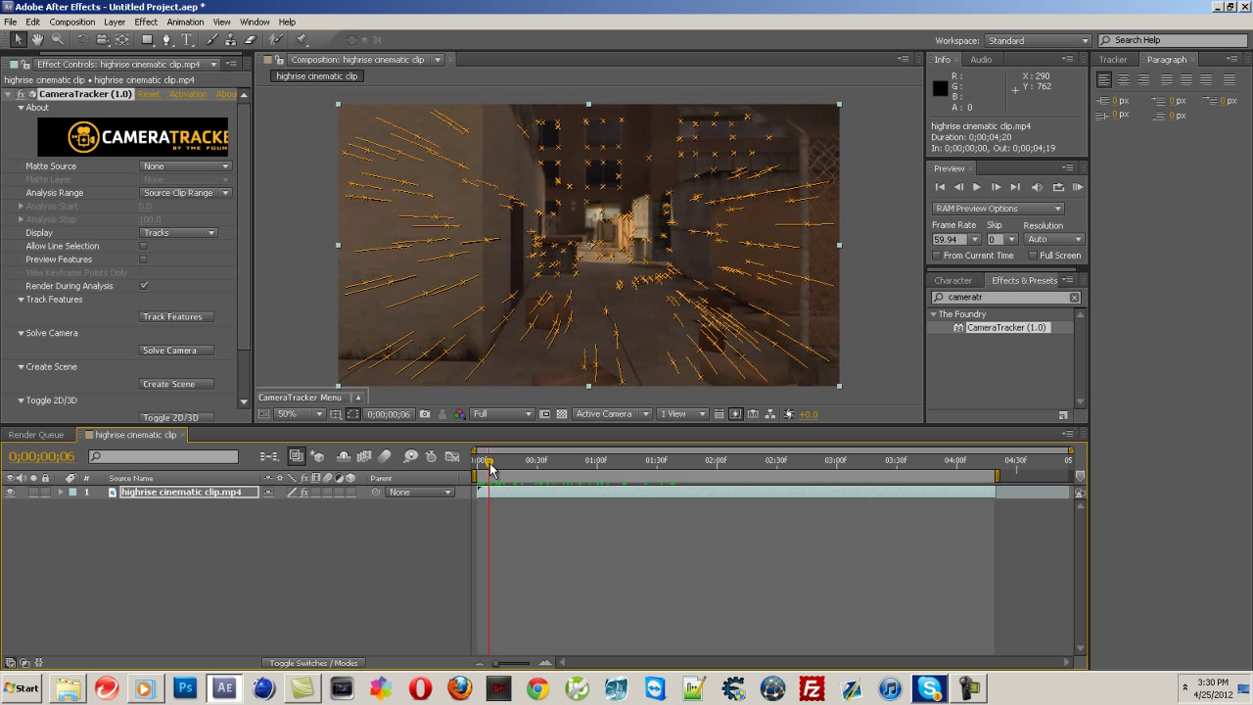
pyautogui.click(488, 464)
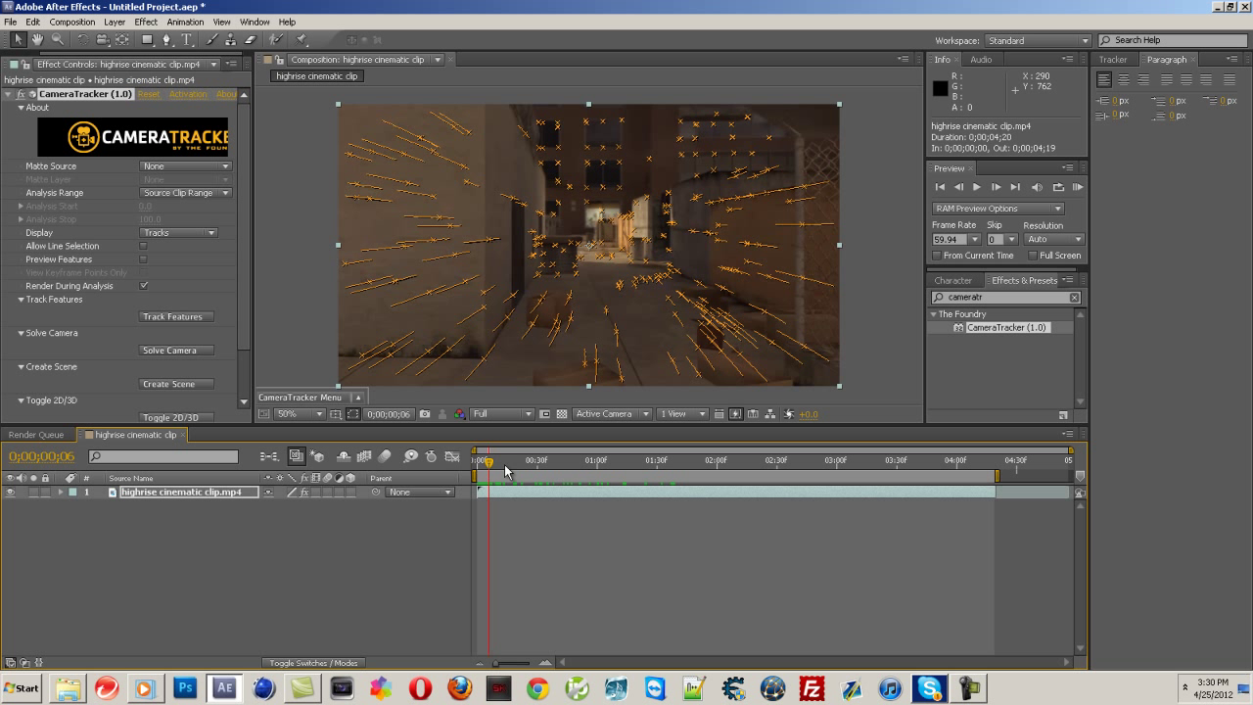
# Step: Solve the camera from the tracked features, accept the Solved message, and review the tracks
pyautogui.moveTo(489, 468); pyautogui.dragTo(475, 470)
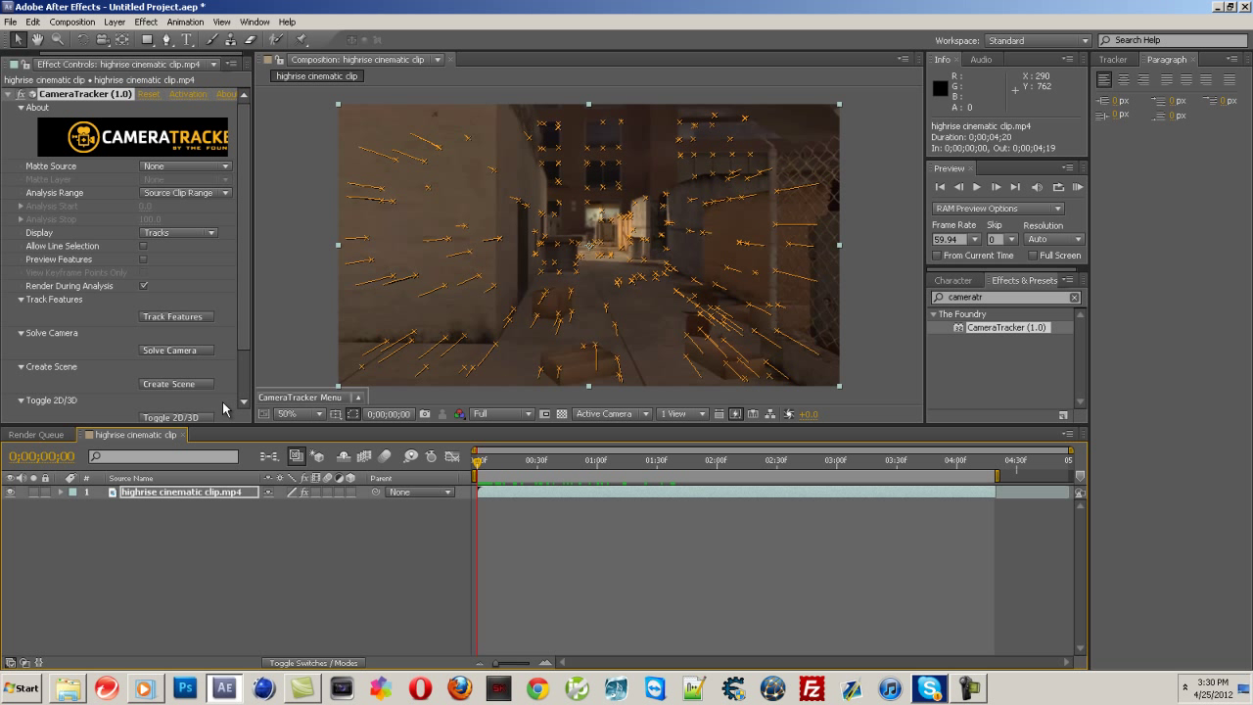
pyautogui.click(199, 350)
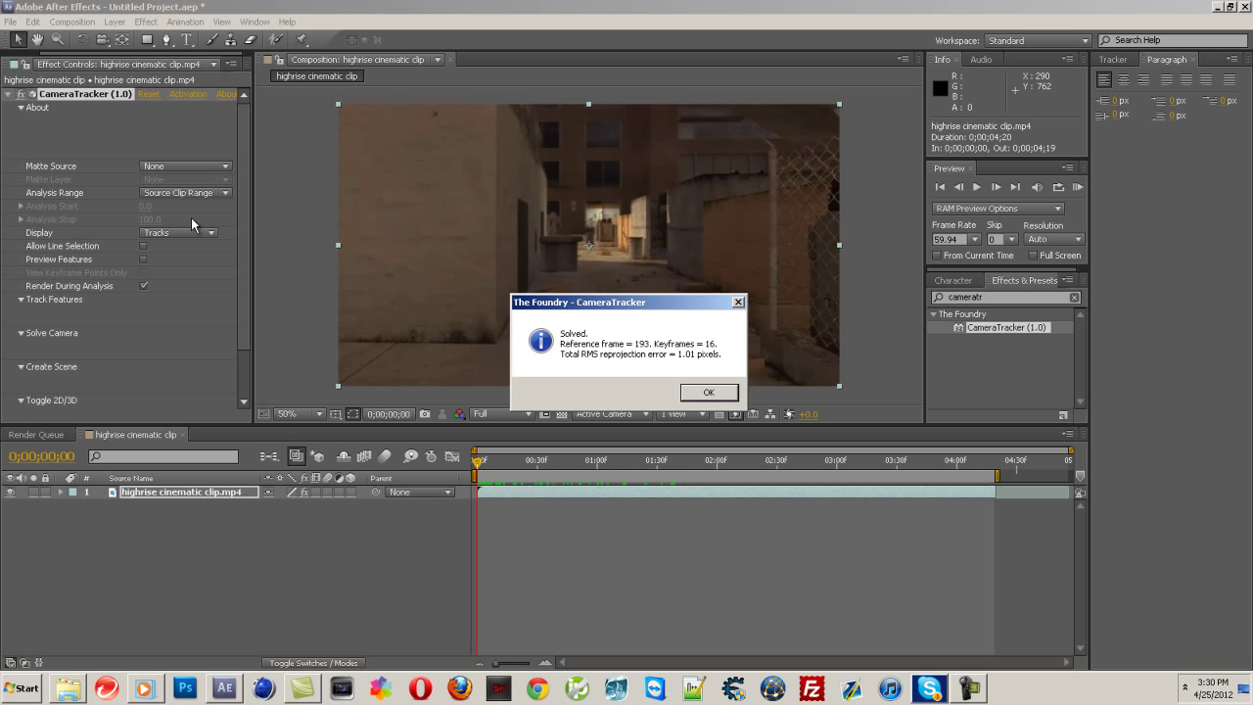
pyautogui.click(709, 391)
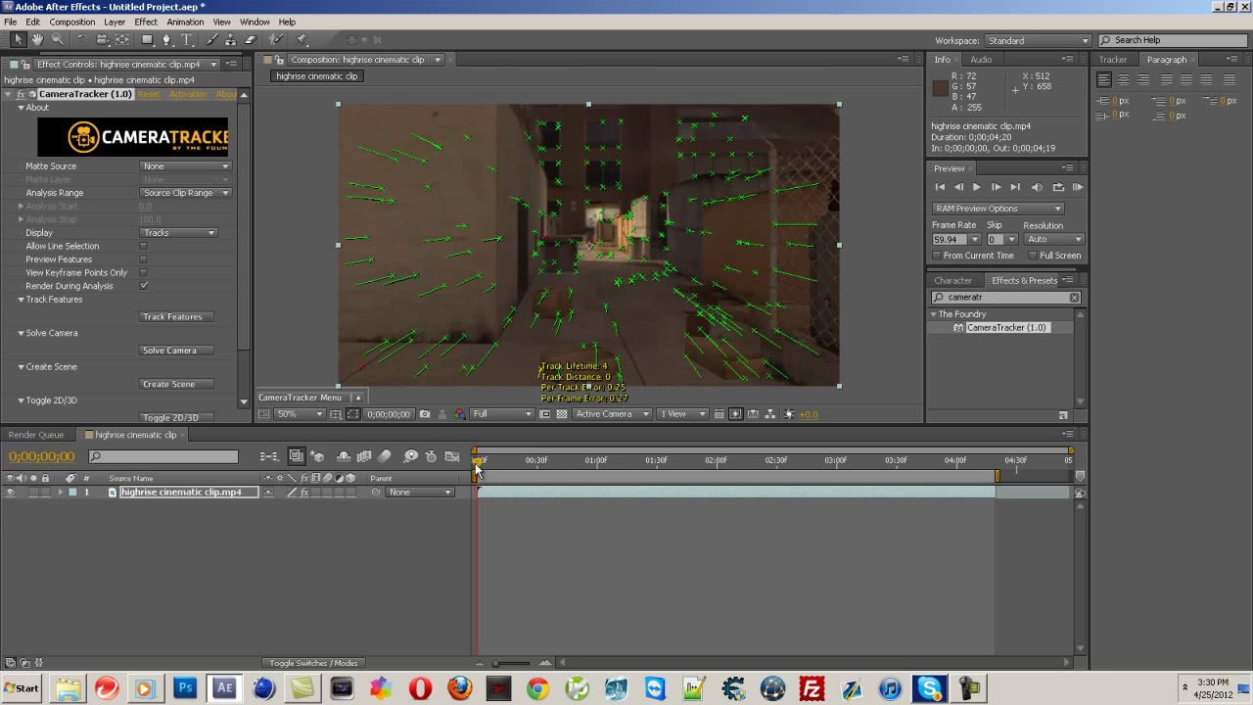
pyautogui.moveTo(478, 462)
pyautogui.mouseDown()
pyautogui.moveTo(959, 475)
pyautogui.moveTo(628, 487)
pyautogui.moveTo(456, 466)
pyautogui.mouseUp()
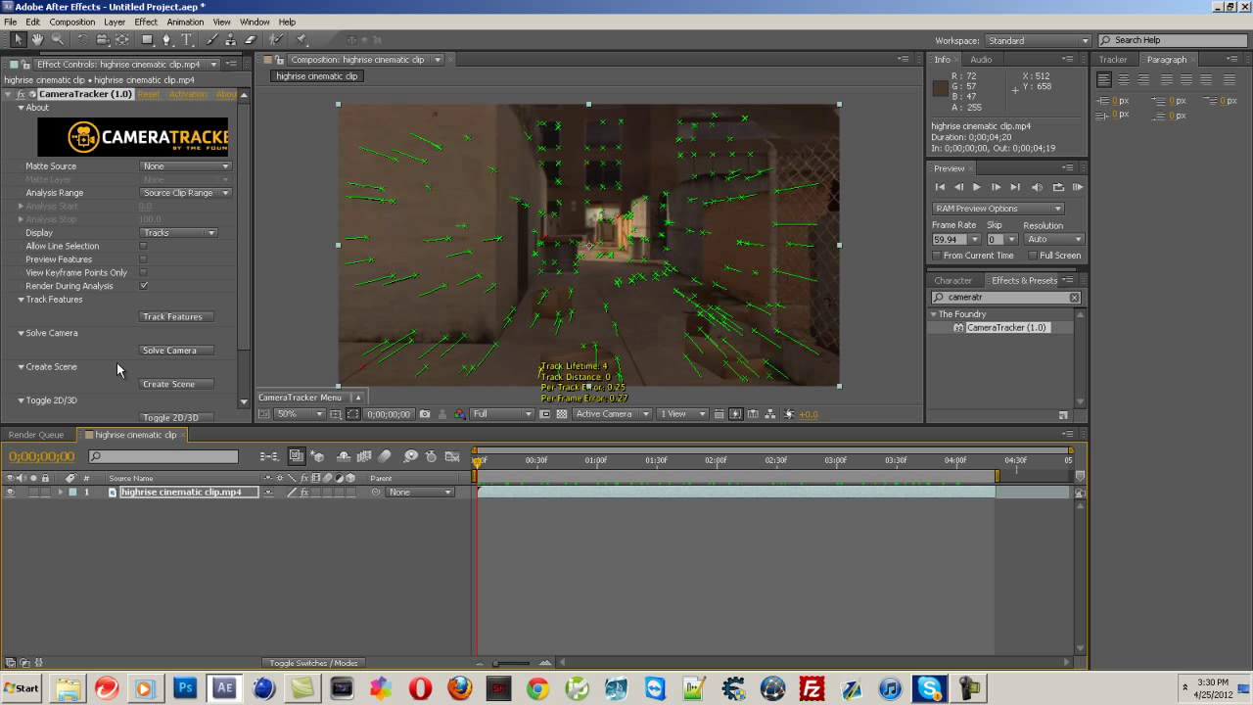
# Step: Create the CameraTracker camera and null object, then reselect the clip's tracker to show tracks
pyautogui.click(163, 386)
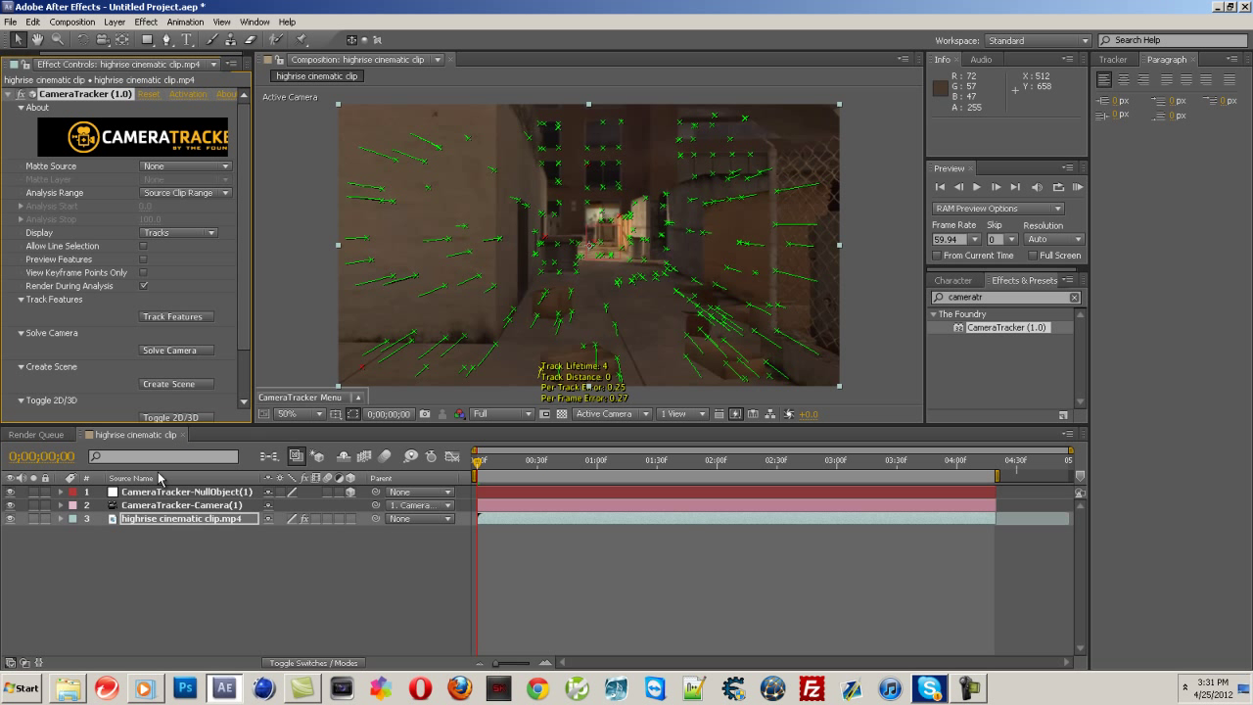
pyautogui.click(167, 494)
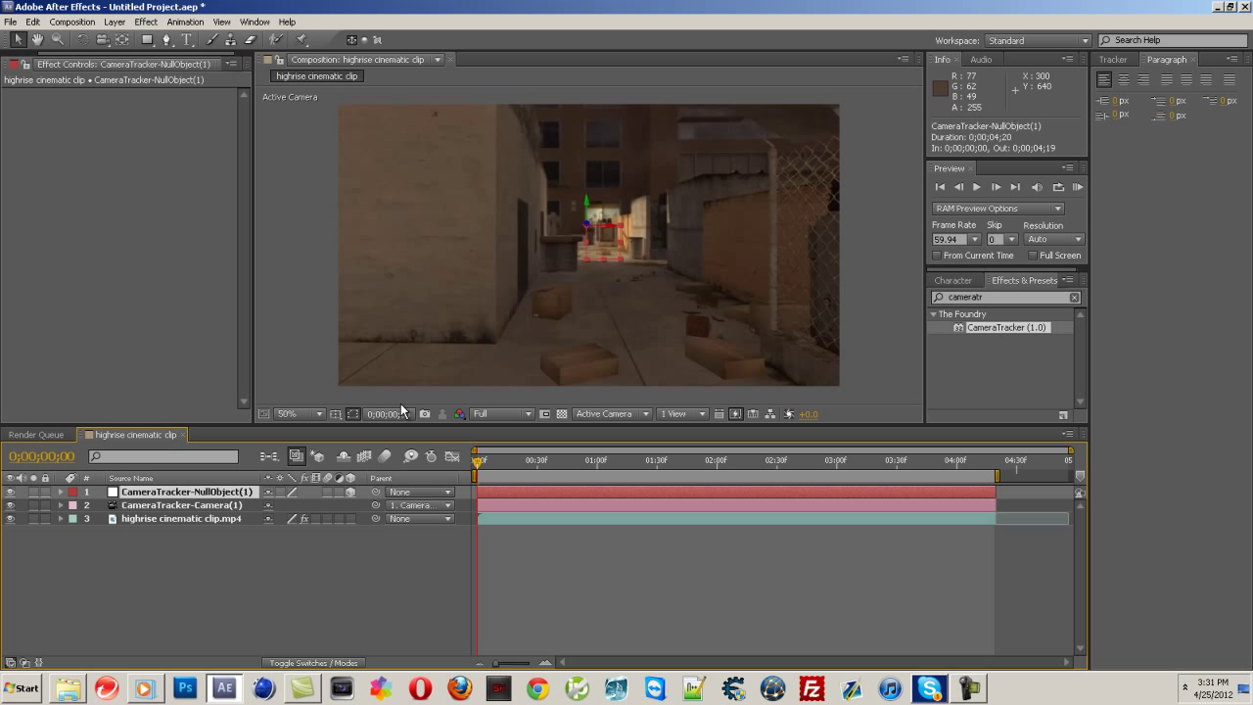
pyautogui.click(147, 508)
pyautogui.click(152, 519)
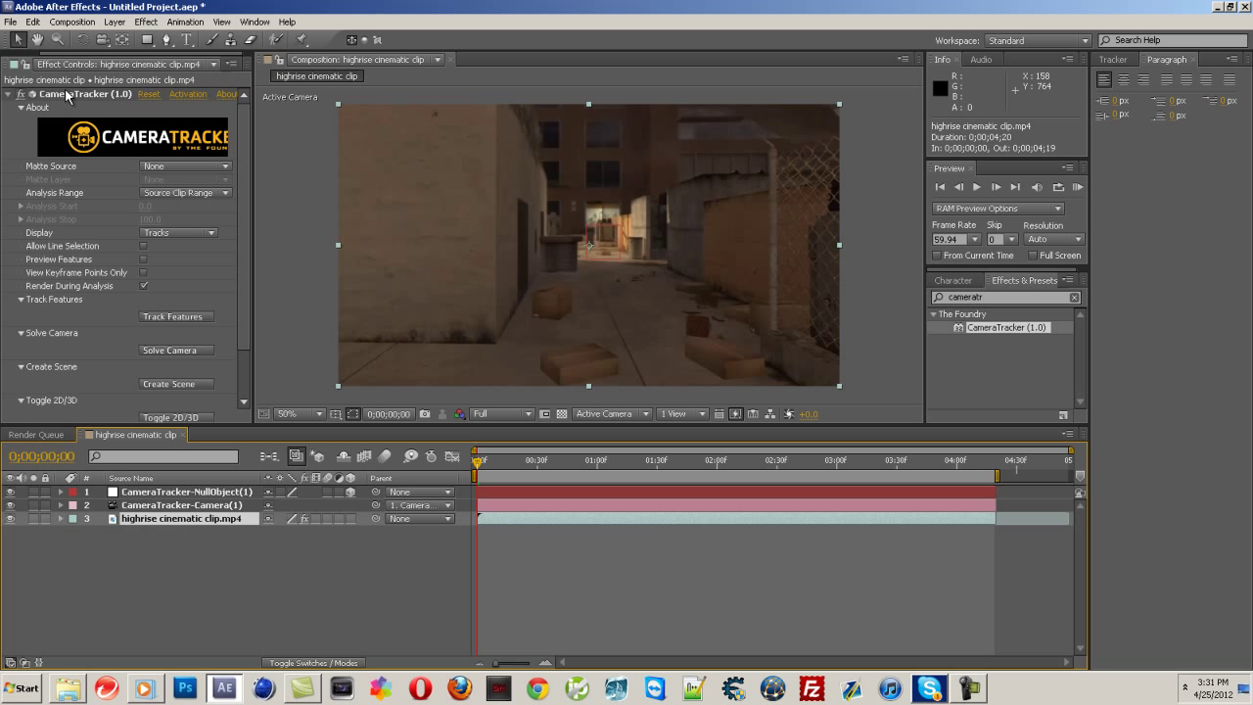
pyautogui.click(70, 98)
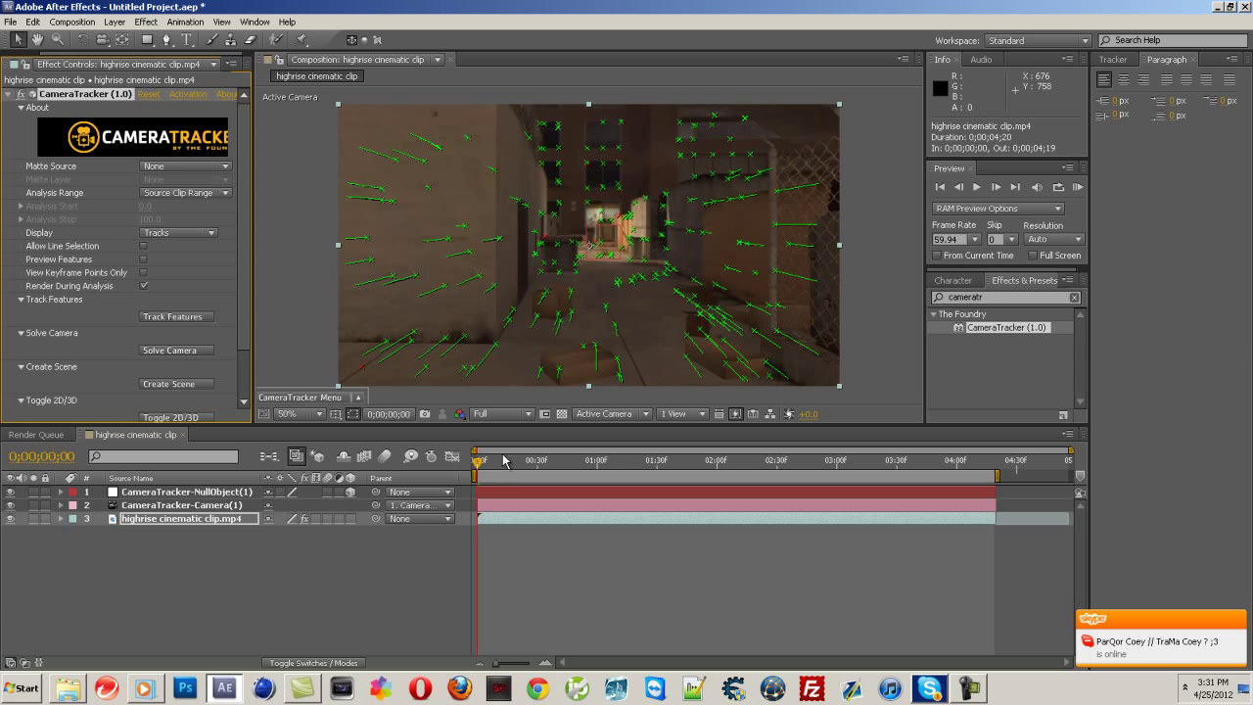
# Step: At frame 0;00;00;51, set the ground-plane origin on a floor track point right of centre
pyautogui.moveTo(480, 468); pyautogui.dragTo(578, 474)
pyautogui.click(582, 467)
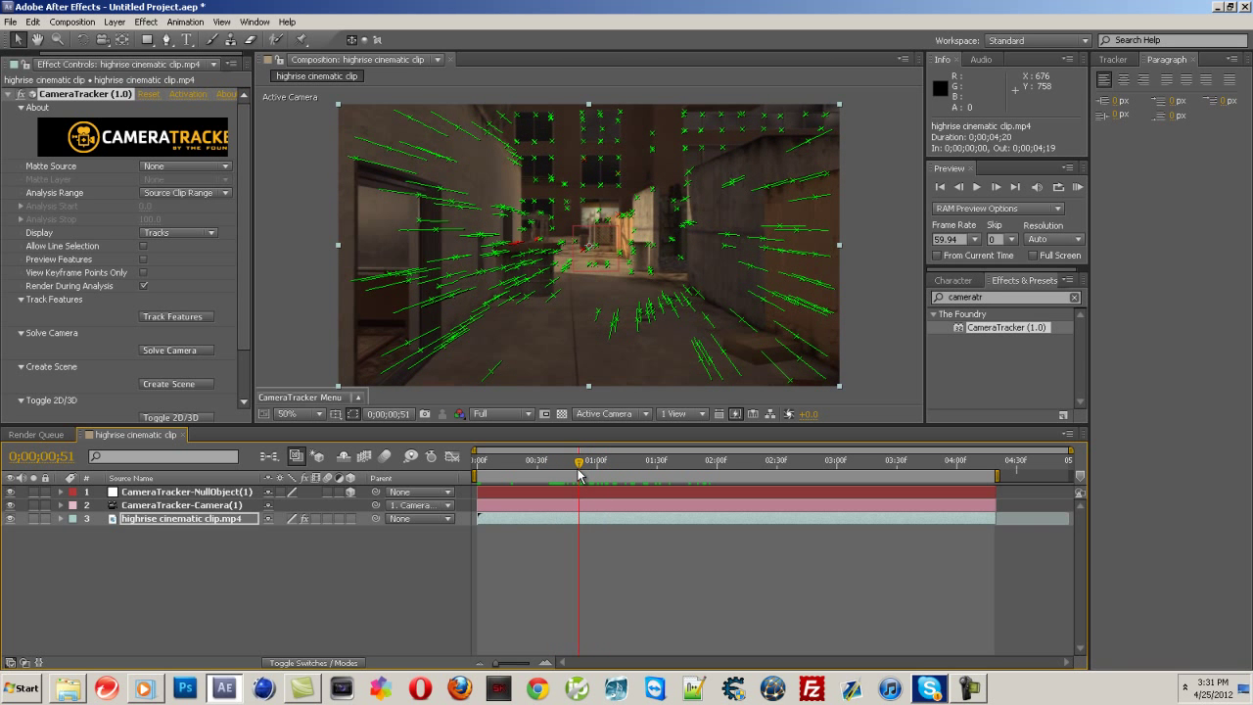
pyautogui.click(650, 277)
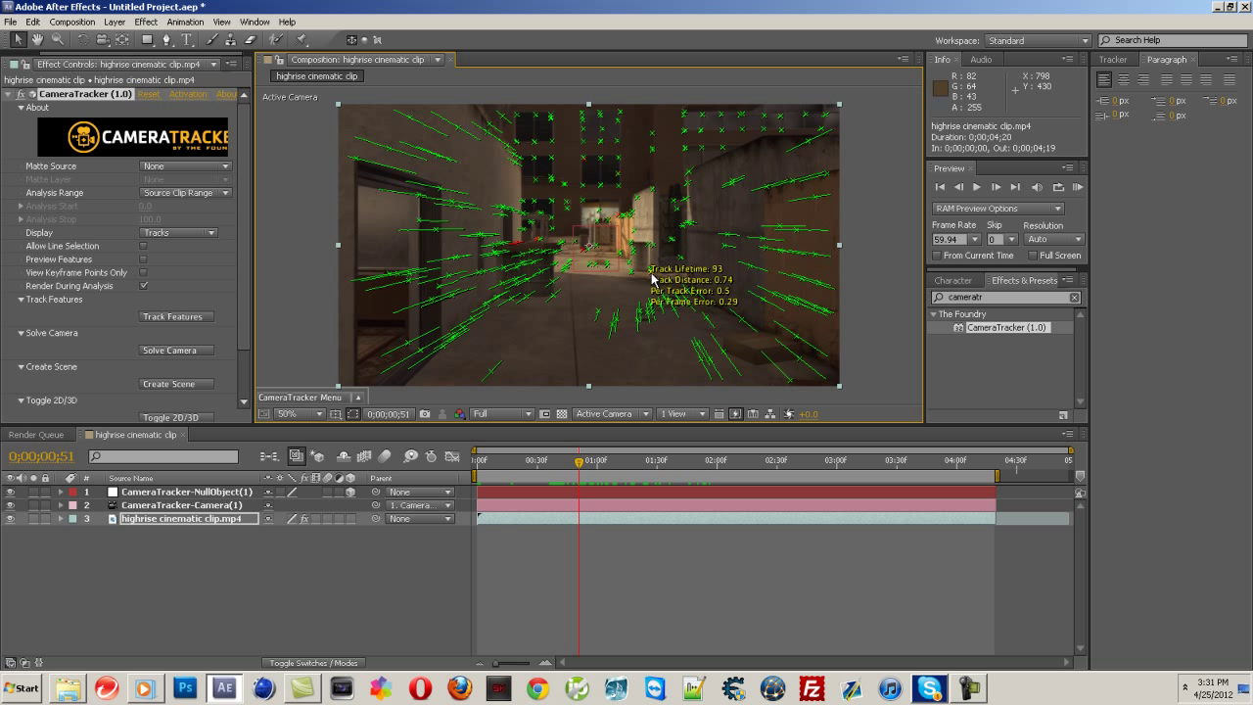
pyautogui.rightClick(653, 278)
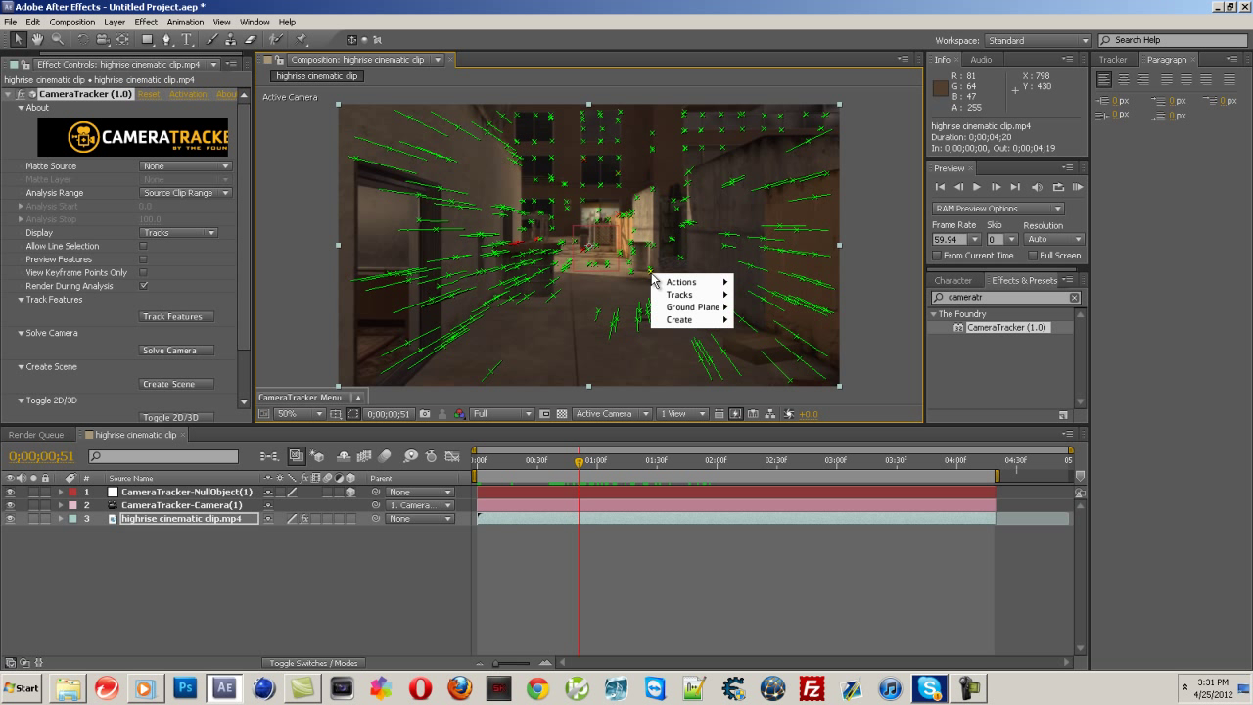
pyautogui.moveTo(697, 310)
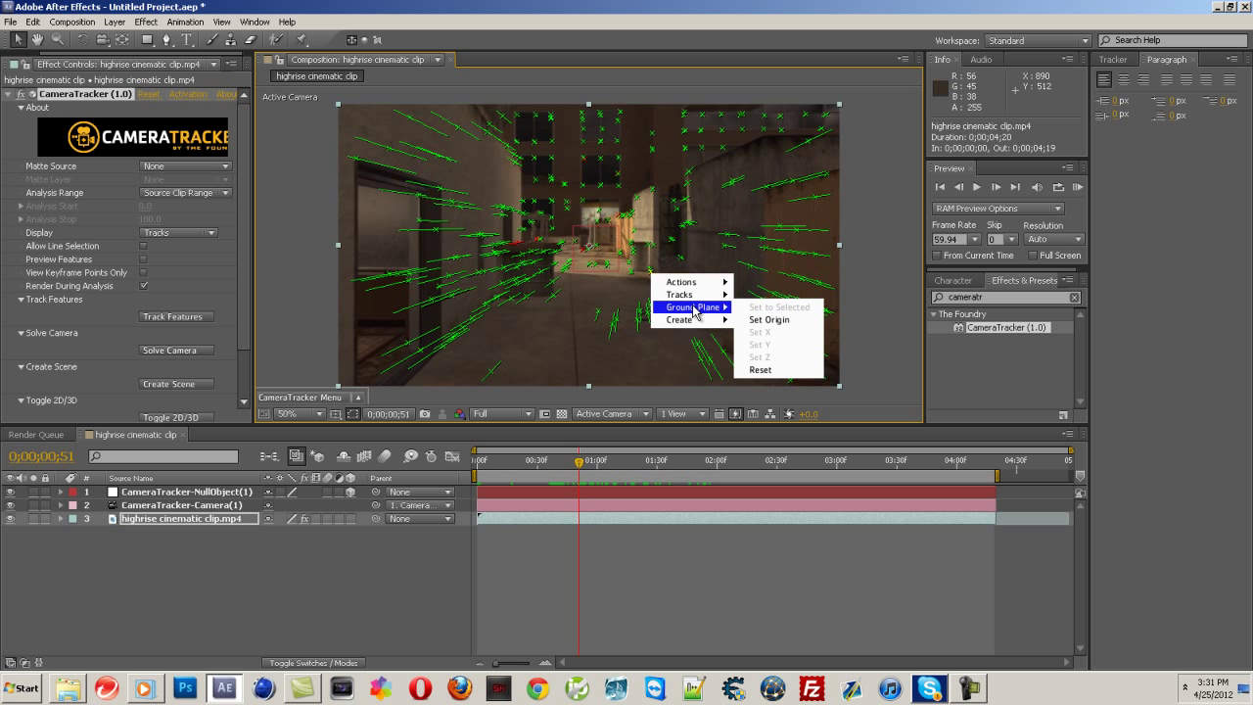
pyautogui.click(768, 320)
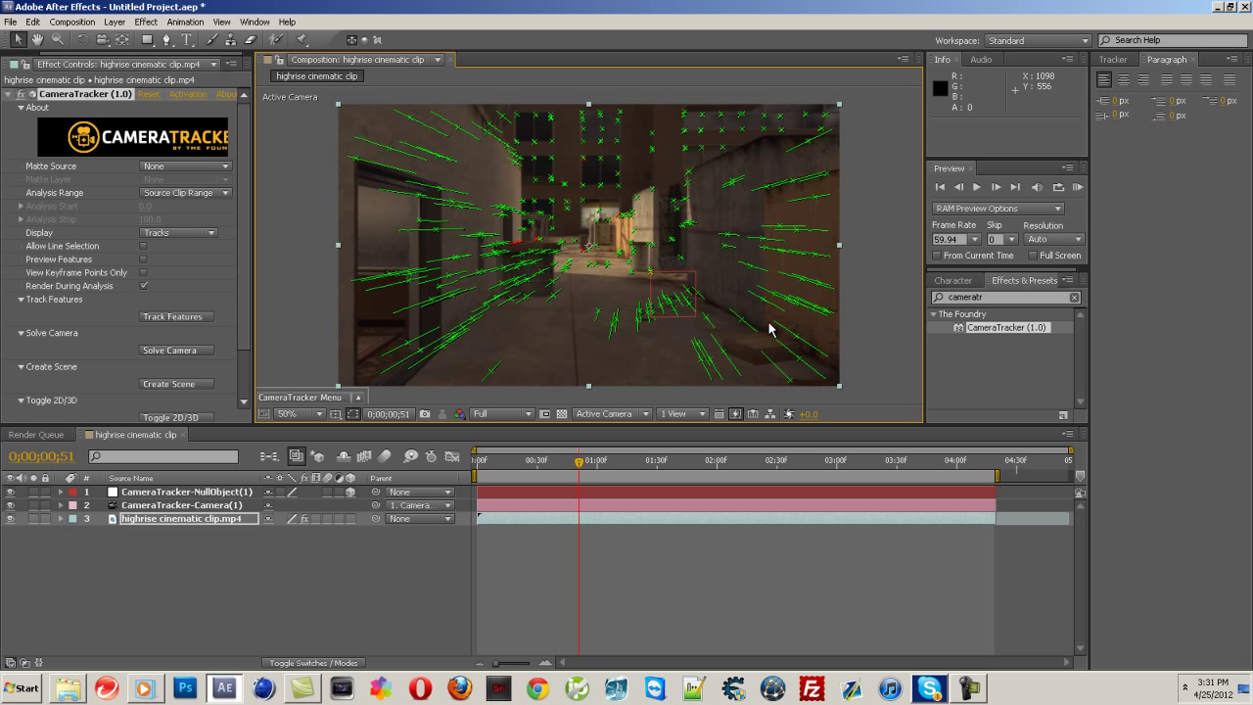
pyautogui.moveTo(655, 280)
# Step: Add a 'TEXT' text layer over the alley
pyautogui.click(154, 493)
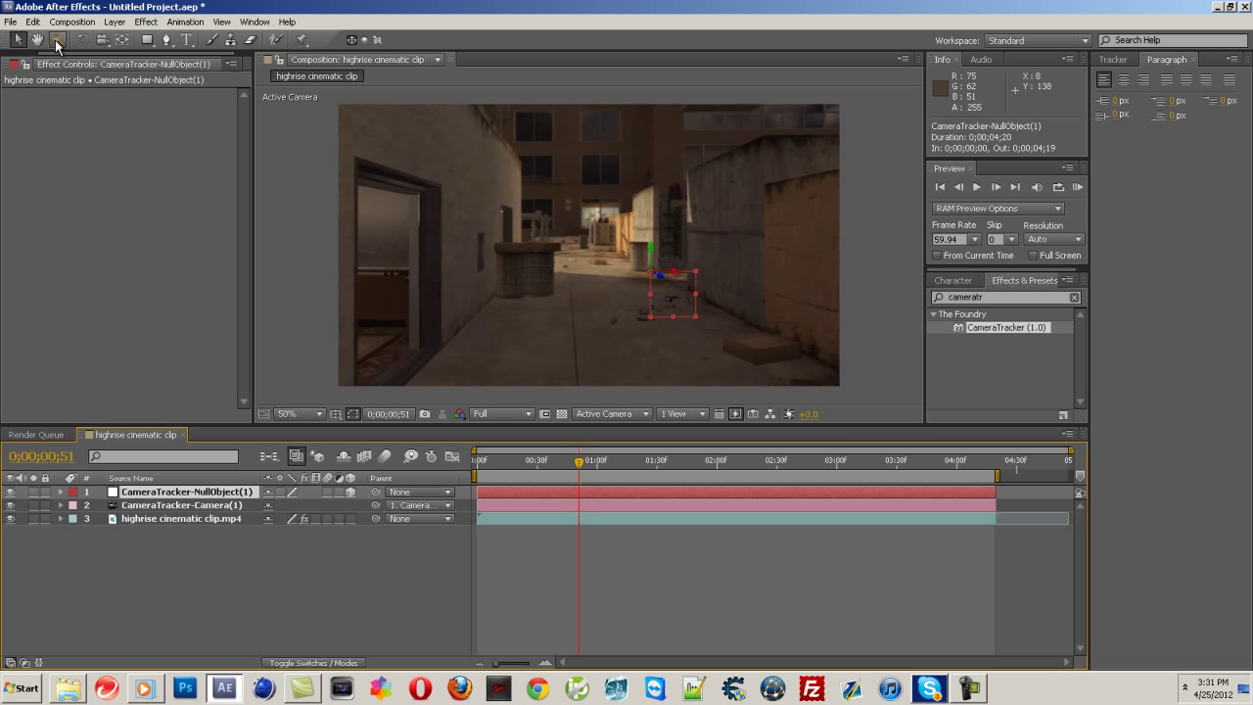
pyautogui.click(188, 40)
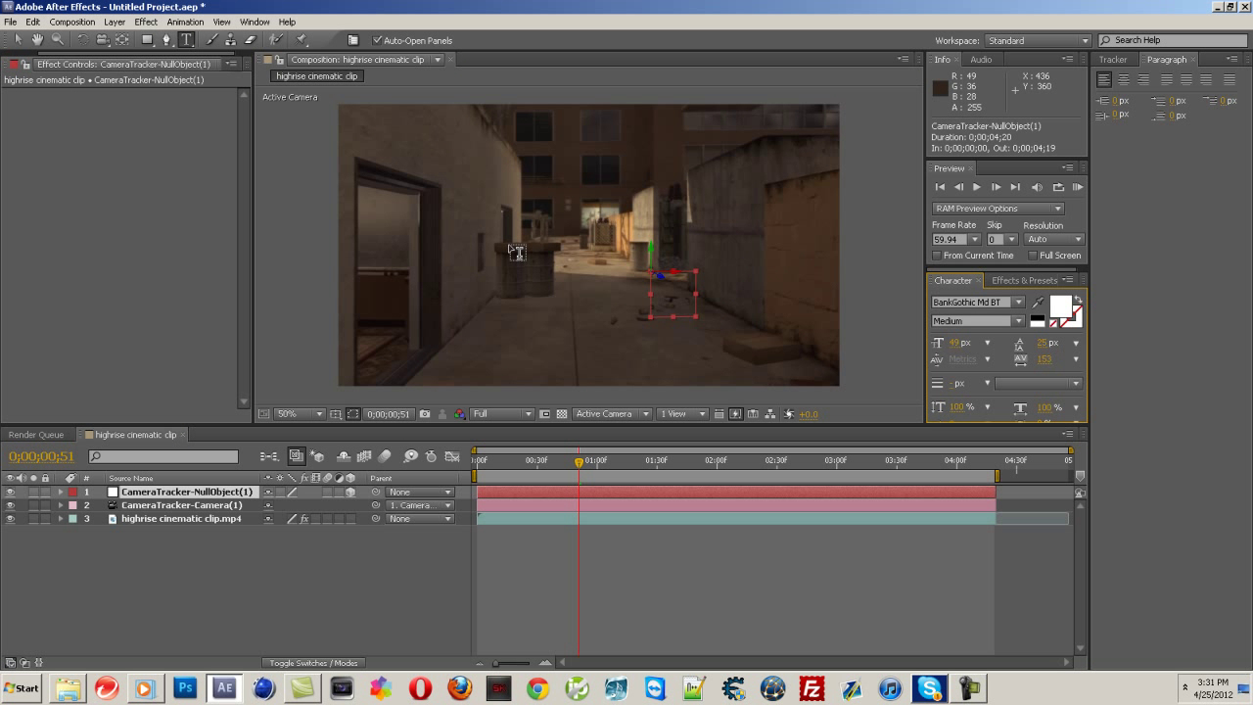
pyautogui.click(547, 274)
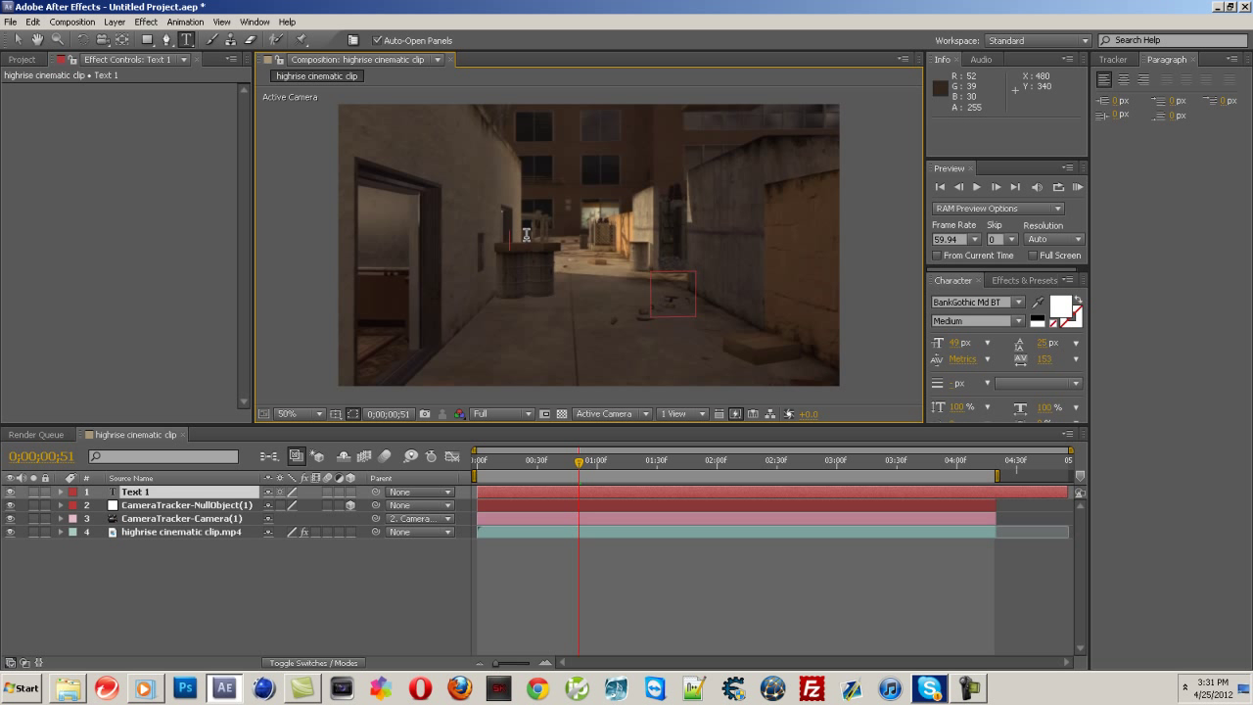
pyautogui.write('TEXT')
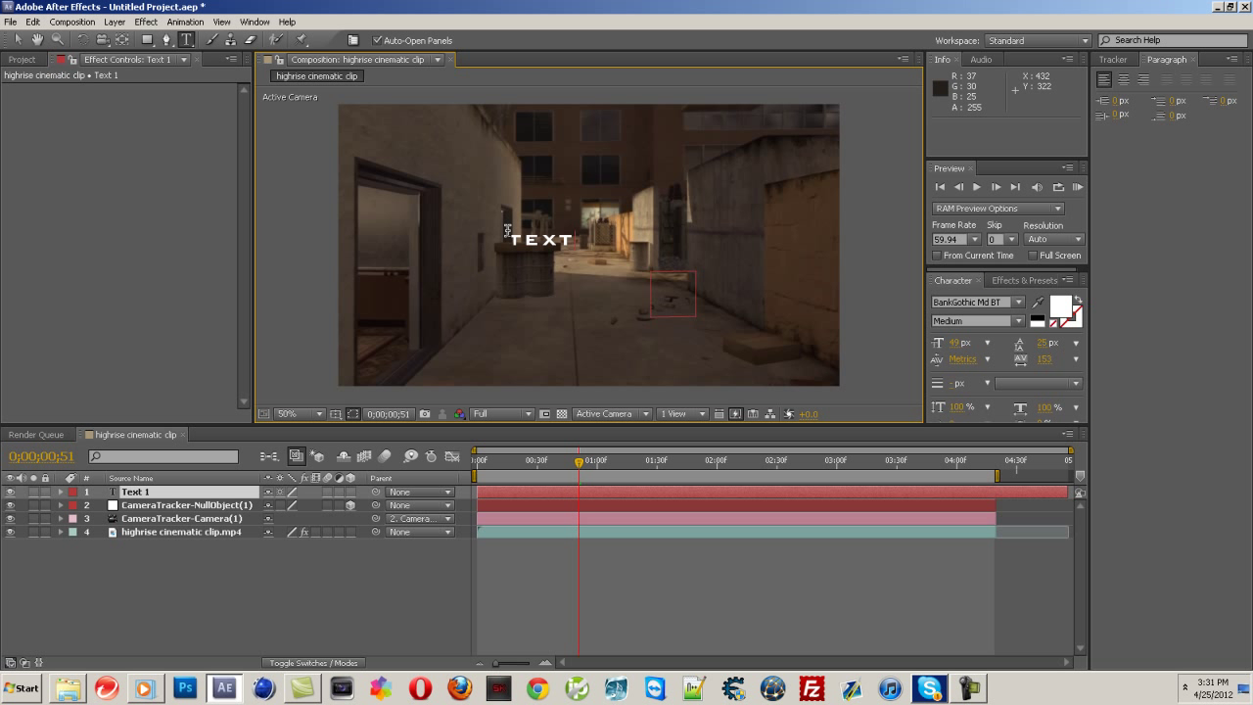
pyautogui.click(18, 40)
# Step: Move the TEXT title right and scale it to about 147% by 168%
pyautogui.moveTo(536, 240); pyautogui.dragTo(602, 240)
pyautogui.moveTo(579, 463)
pyautogui.mouseDown()
pyautogui.moveTo(480, 475)
pyautogui.moveTo(579, 474)
pyautogui.mouseUp()
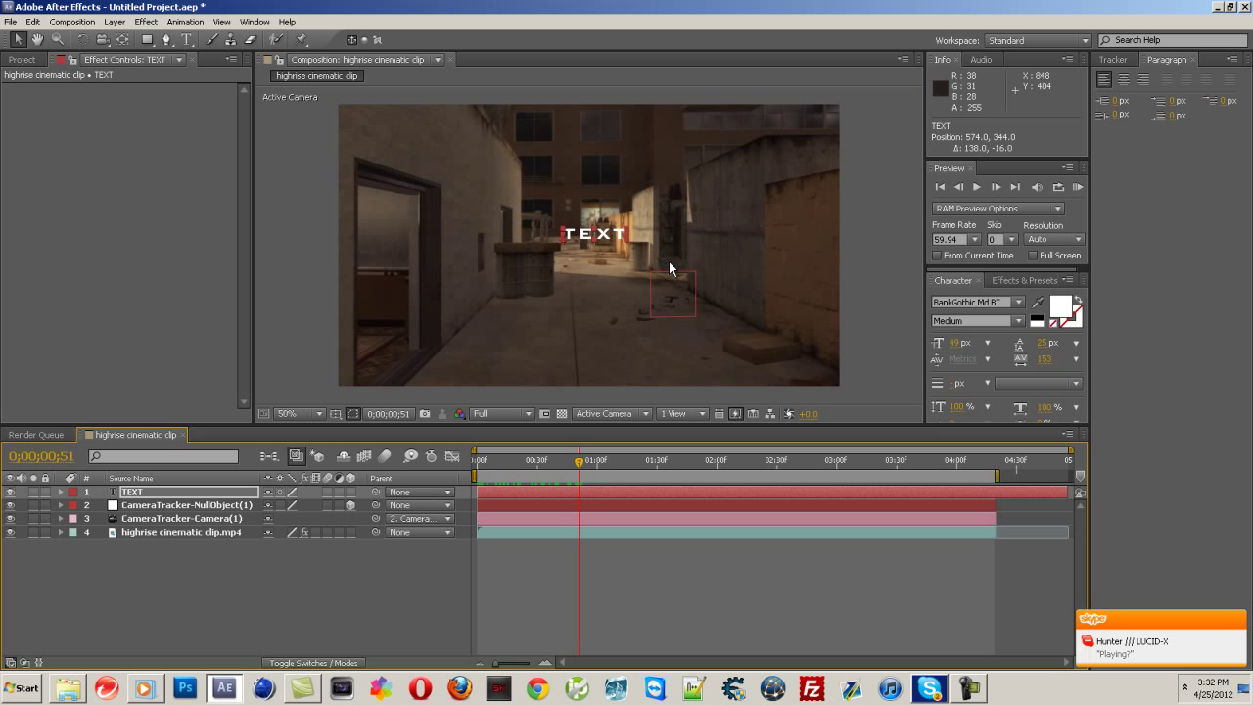
pyautogui.moveTo(626, 233); pyautogui.dragTo(656, 231)
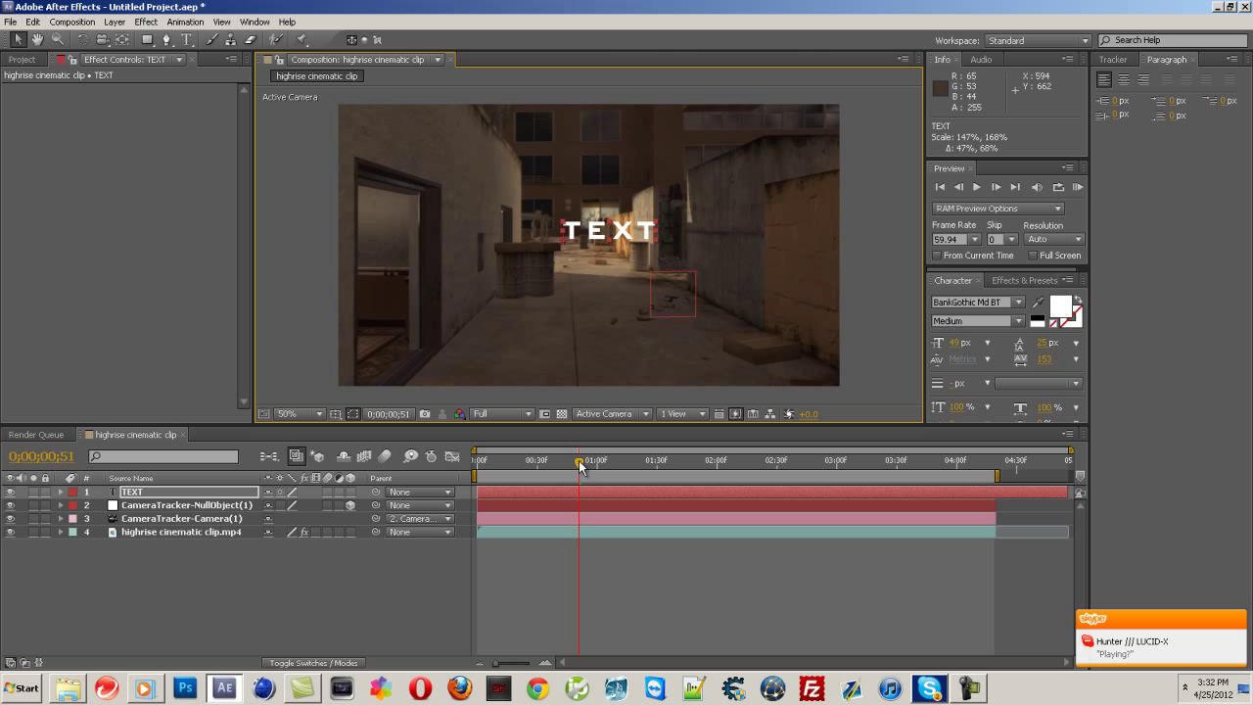
# Step: Parent the TEXT layer to CameraTracker-NullObject(1) using the pick whip
pyautogui.moveTo(578, 460); pyautogui.dragTo(521, 486)
pyautogui.click(222, 494)
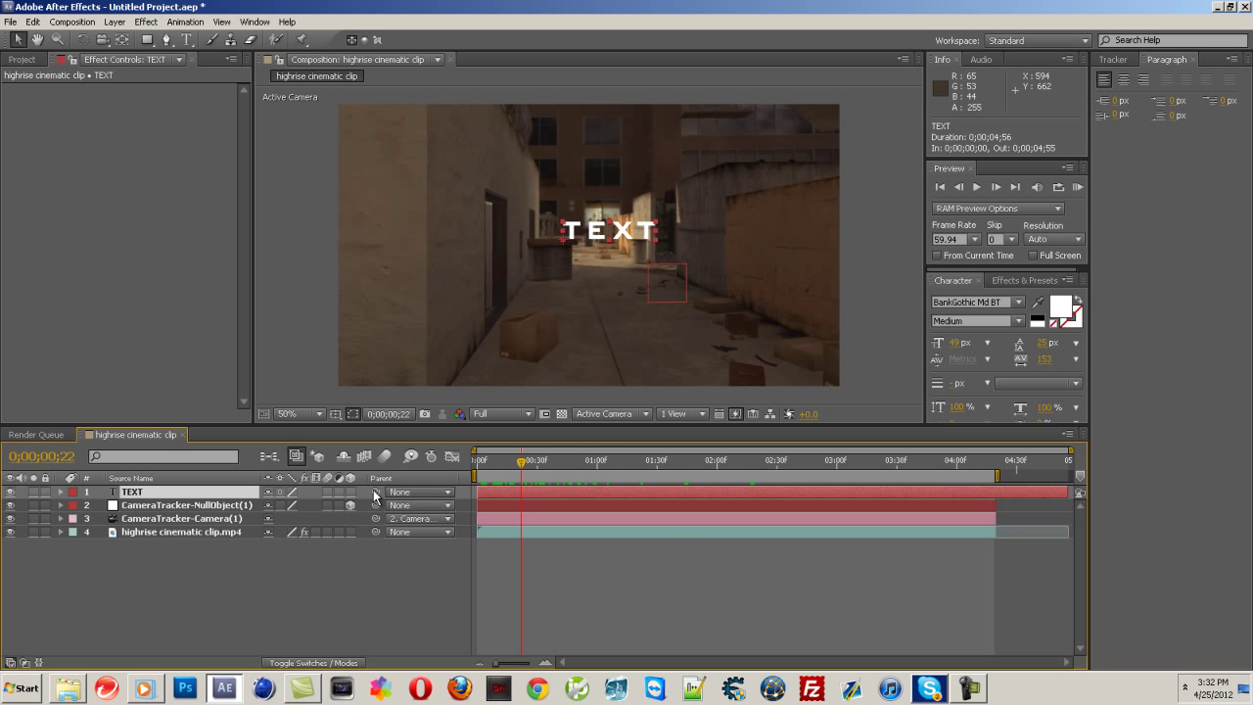
pyautogui.moveTo(375, 492); pyautogui.dragTo(167, 511)
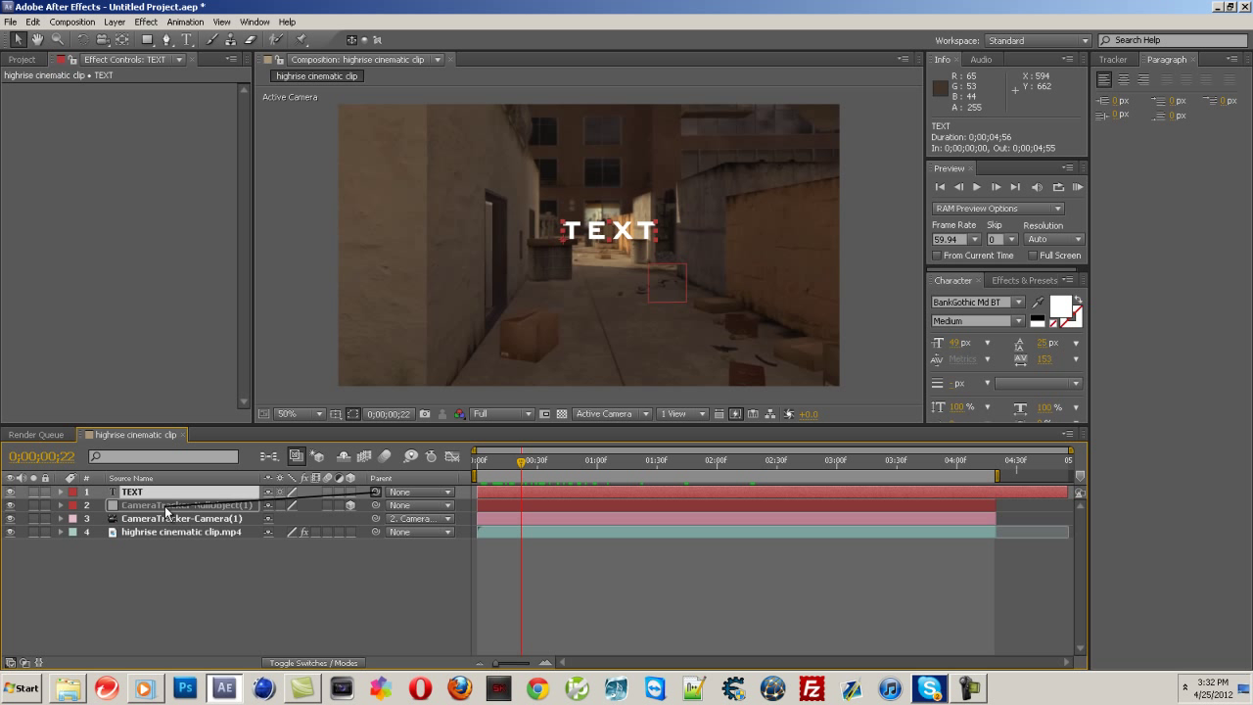
pyautogui.moveTo(167, 511)
pyautogui.mouseDown()
pyautogui.moveTo(183, 509)
pyautogui.moveTo(171, 509)
pyautogui.mouseUp()
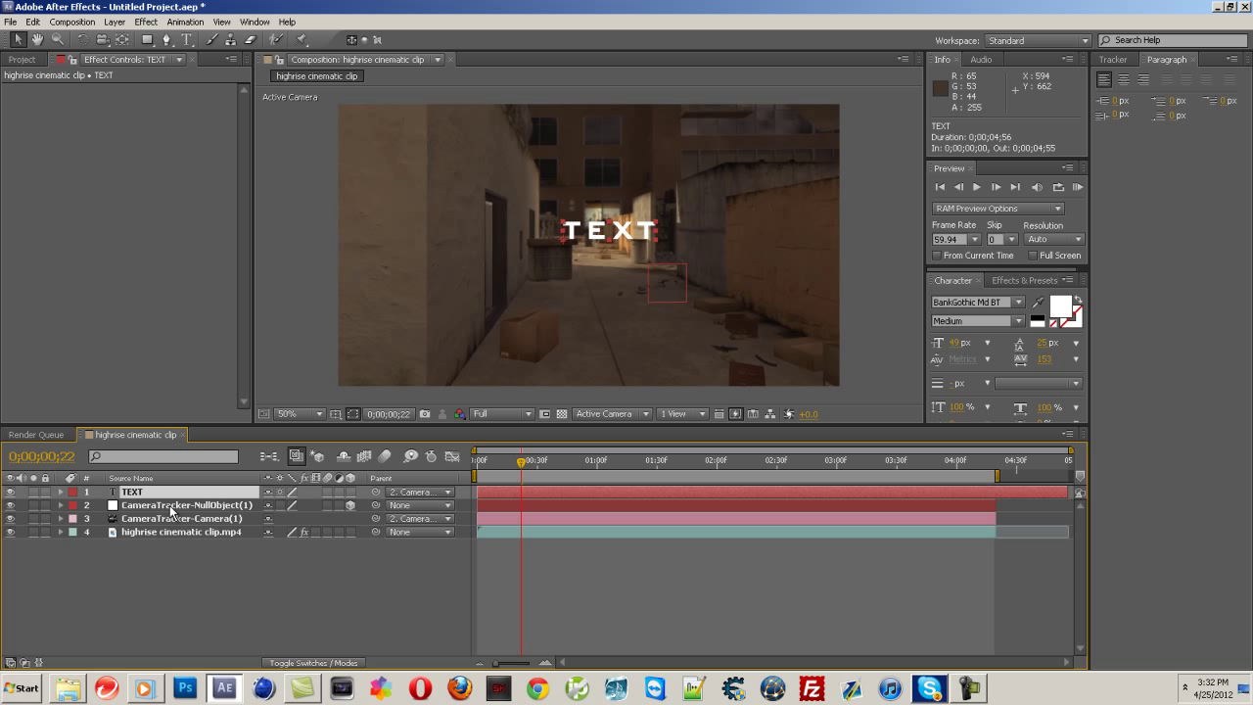
pyautogui.moveTo(521, 465); pyautogui.dragTo(639, 462)
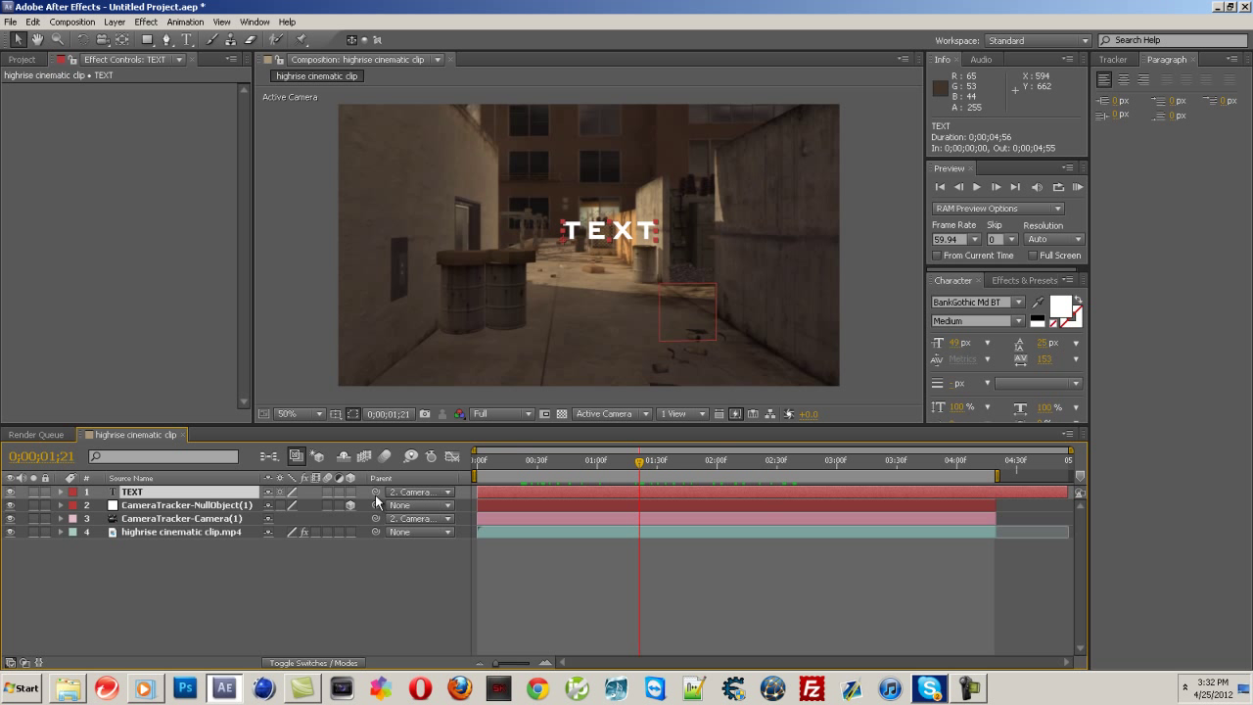
pyautogui.moveTo(375, 492); pyautogui.dragTo(218, 506)
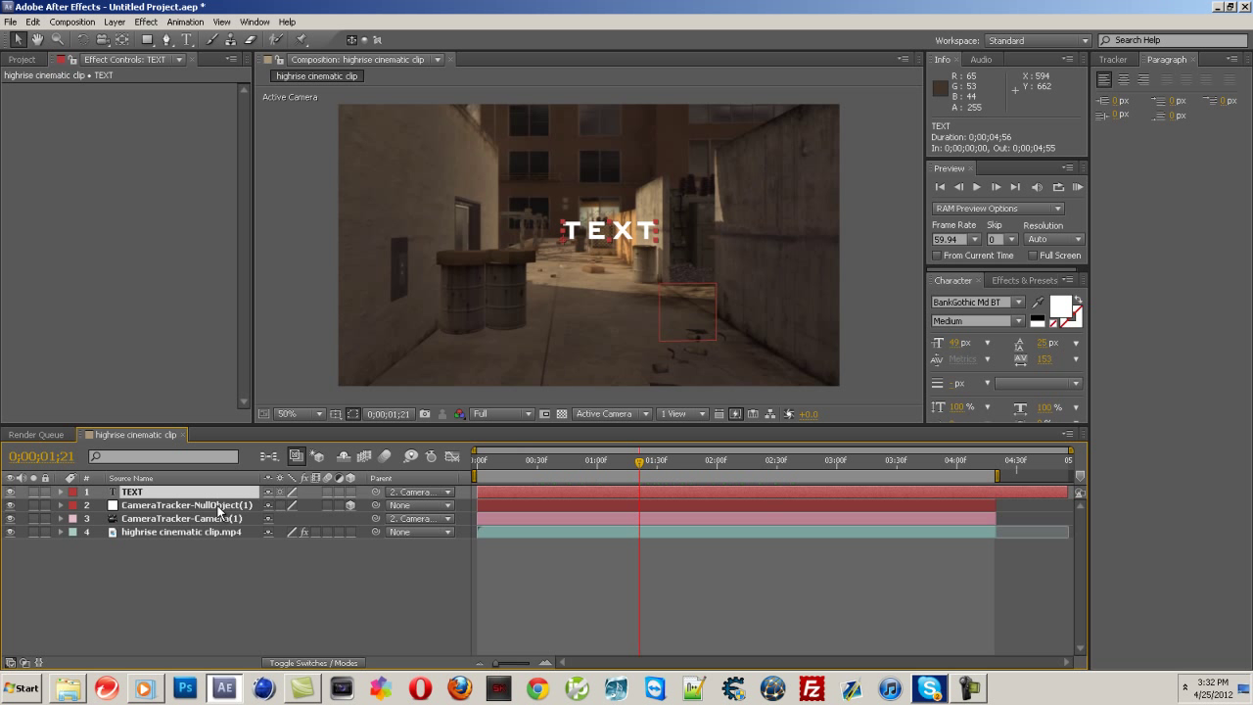
# Step: Make TEXT a 3D layer and slide it left along X toward the barrels
pyautogui.click(349, 492)
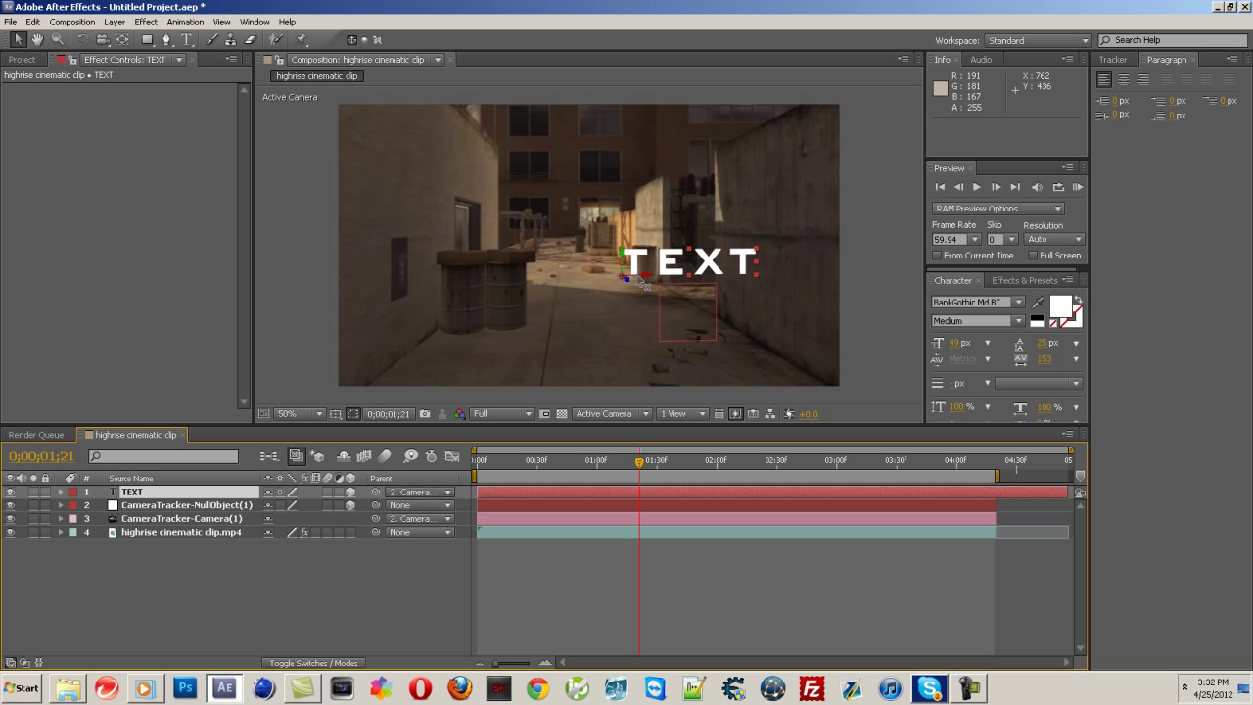
pyautogui.moveTo(650, 279); pyautogui.dragTo(525, 344)
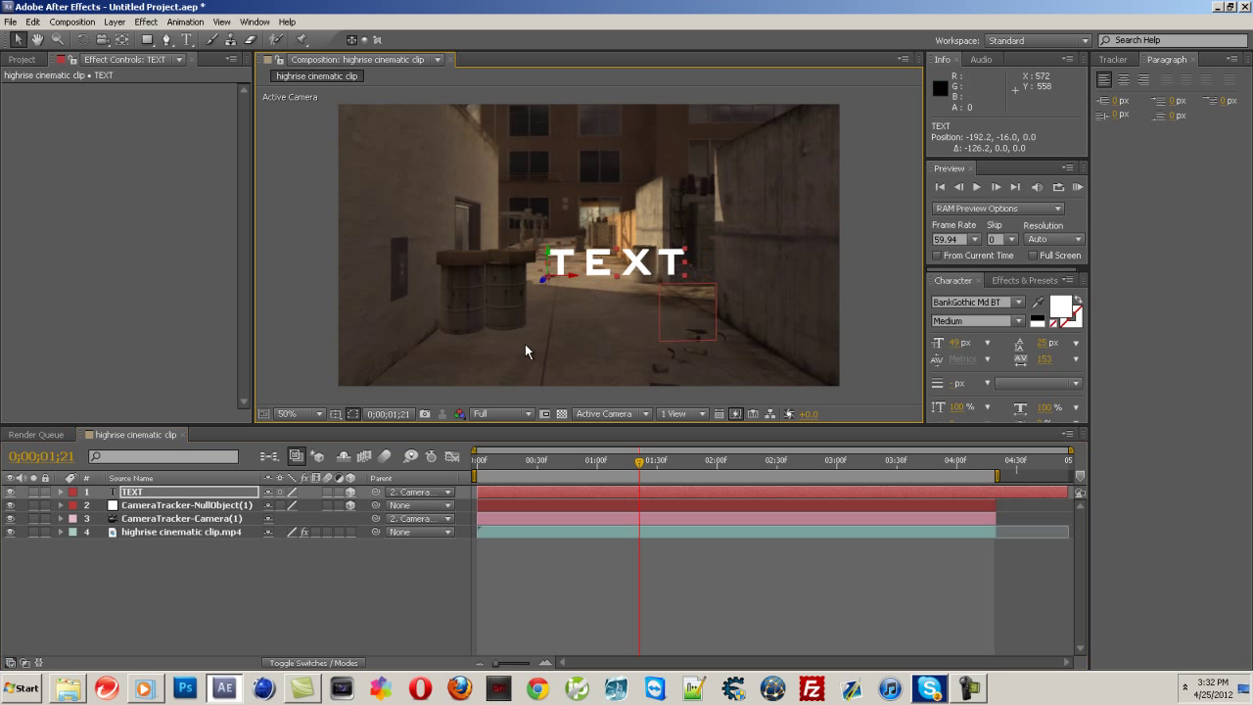
pyautogui.click(212, 497)
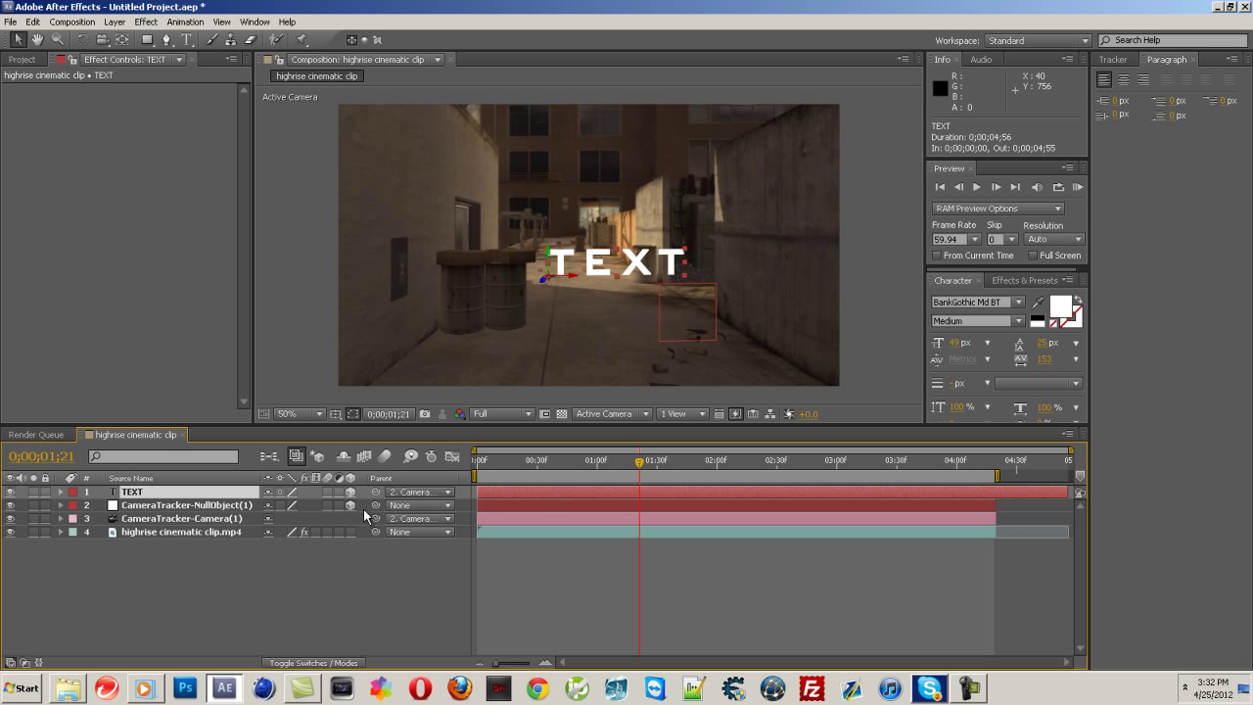
pyautogui.moveTo(641, 467); pyautogui.dragTo(679, 472)
# Step: Nudge TEXT to position -268.2, -90, 0 and check it stays anchored
pyautogui.moveTo(548, 274)
pyautogui.mouseDown()
pyautogui.moveTo(546, 162)
pyautogui.moveTo(538, 261)
pyautogui.mouseUp()
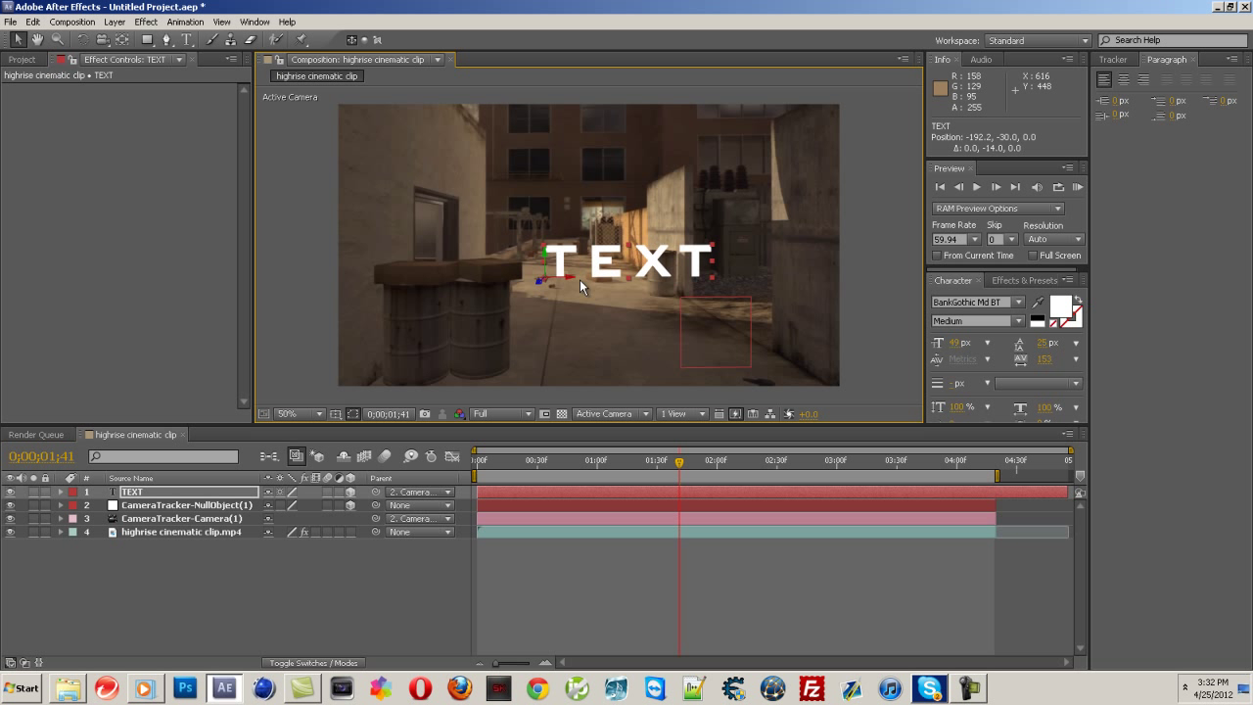
pyautogui.hotkey('shift', 'Left')
pyautogui.hotkey('shift', 'Left')
pyautogui.hotkey('shift', 'Left')
pyautogui.hotkey('shift', 'Left')
pyautogui.hotkey('shift', 'Left')
pyautogui.hotkey('shift', 'Left')
pyautogui.hotkey('shift', 'Left')
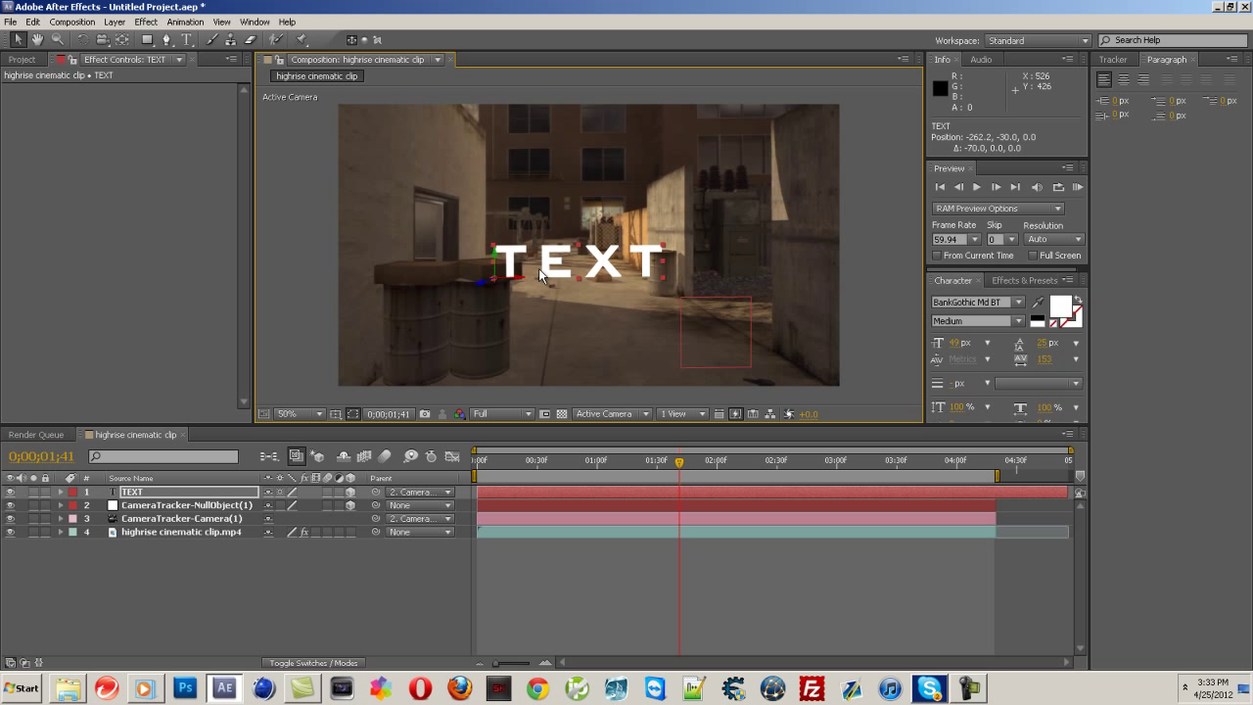
pyautogui.hotkey('shift', 'Up')
pyautogui.hotkey('shift', 'Up')
pyautogui.hotkey('shift', 'Up')
pyautogui.hotkey('shift', 'Up')
pyautogui.hotkey('shift', 'Up')
pyautogui.hotkey('shift', 'Up')
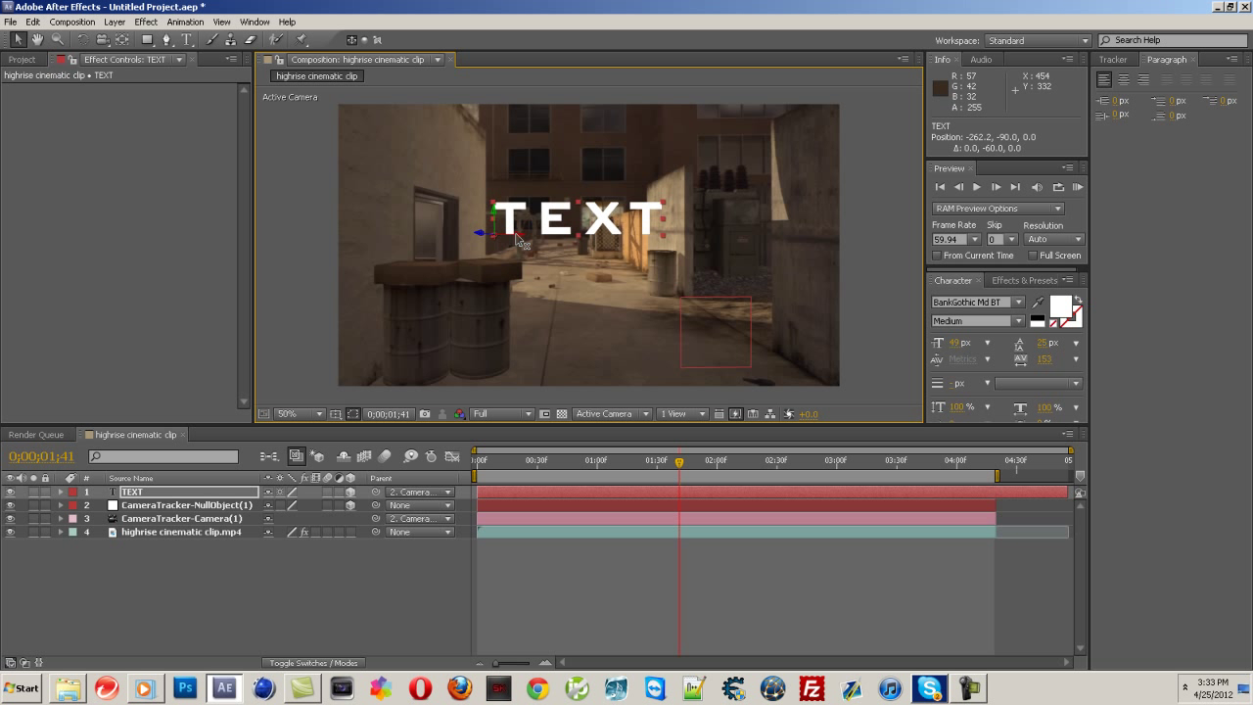
pyautogui.press('Left')
pyautogui.press('Left')
pyautogui.press('Left')
pyautogui.press('Left')
pyautogui.press('Left')
pyautogui.press('Left')
pyautogui.press('Left')
pyautogui.press('Left')
pyautogui.press('Right')
pyautogui.press('Right')
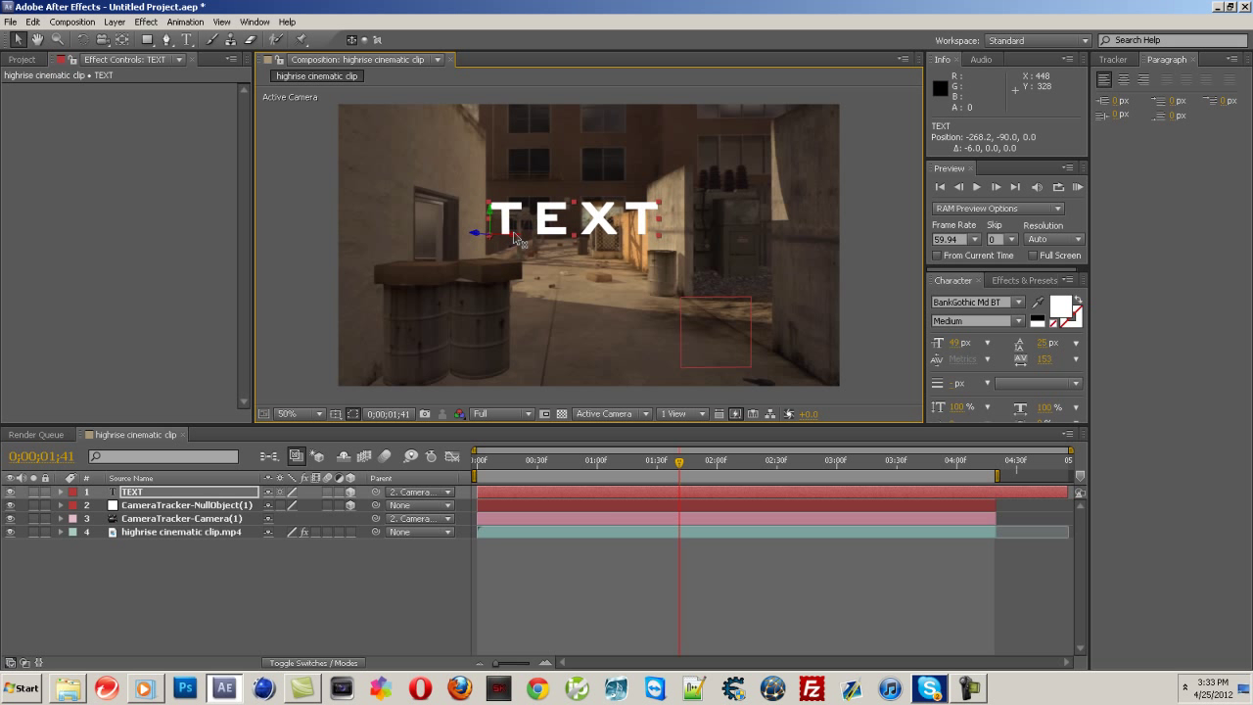
pyautogui.moveTo(679, 470); pyautogui.dragTo(654, 486)
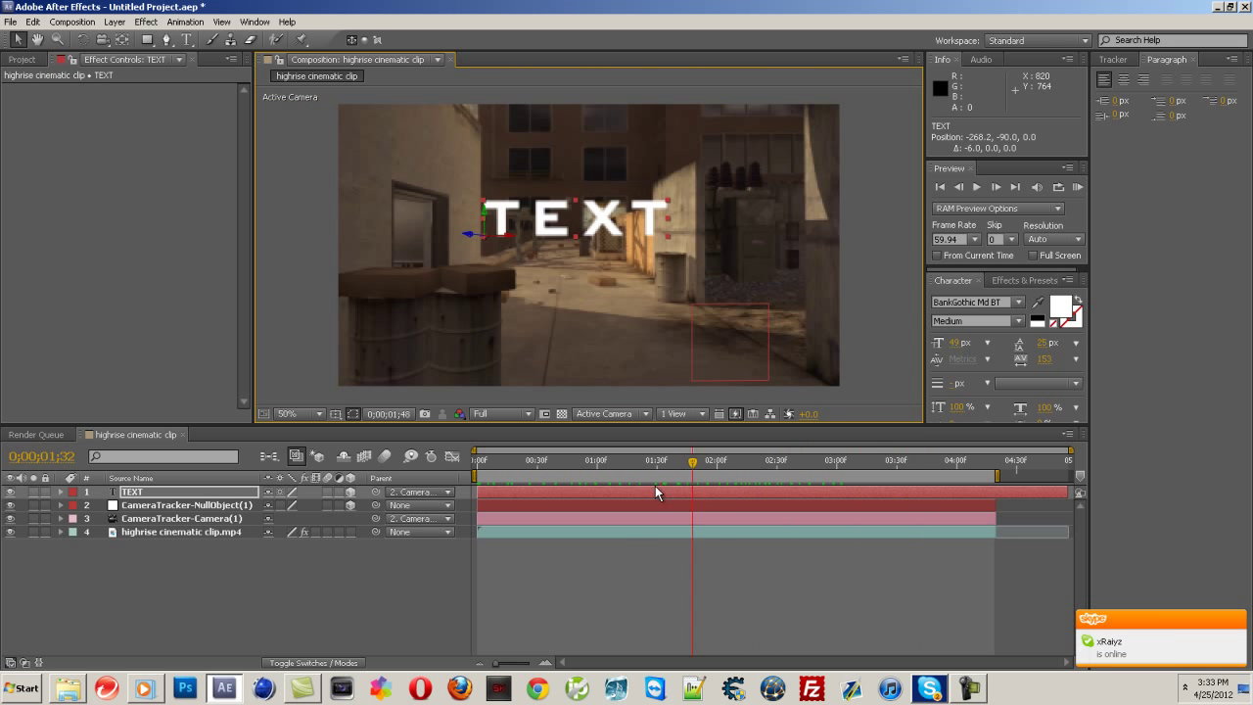
# Step: Scrub through the clip to check the tracked text, then commit the layer name TEXT
pyautogui.moveTo(746, 488); pyautogui.dragTo(559, 492)
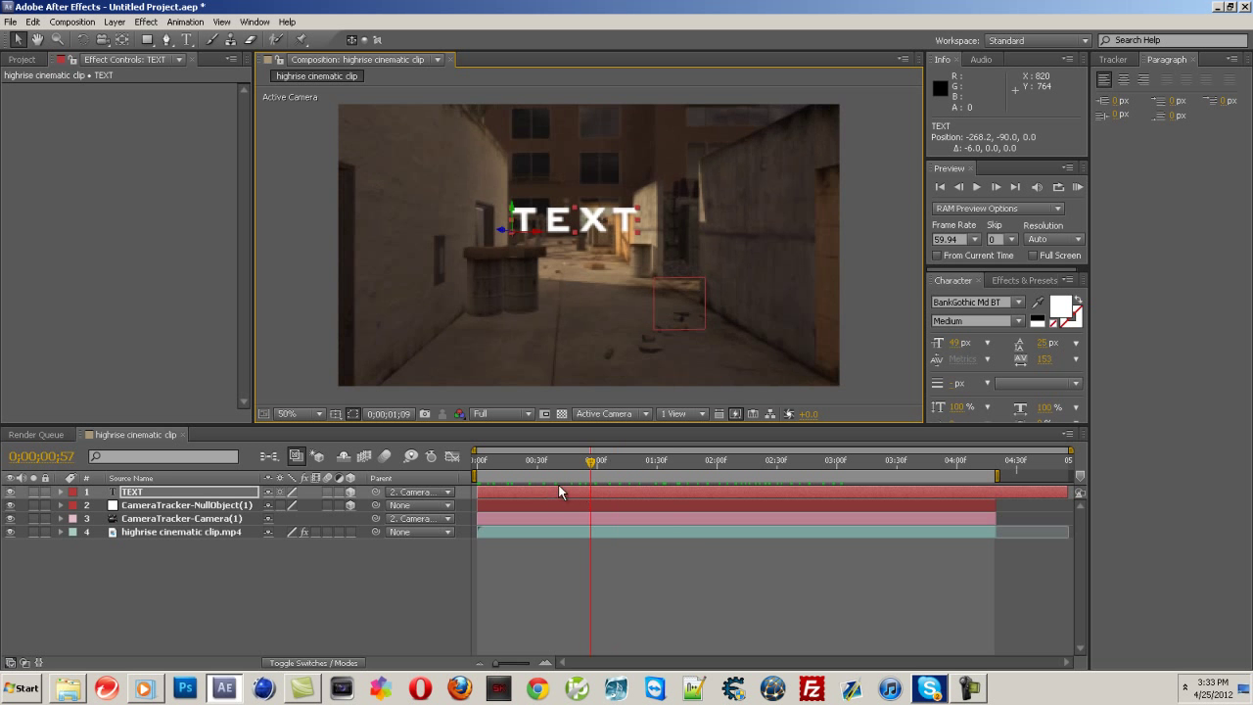
pyautogui.click(605, 468)
pyautogui.click(698, 471)
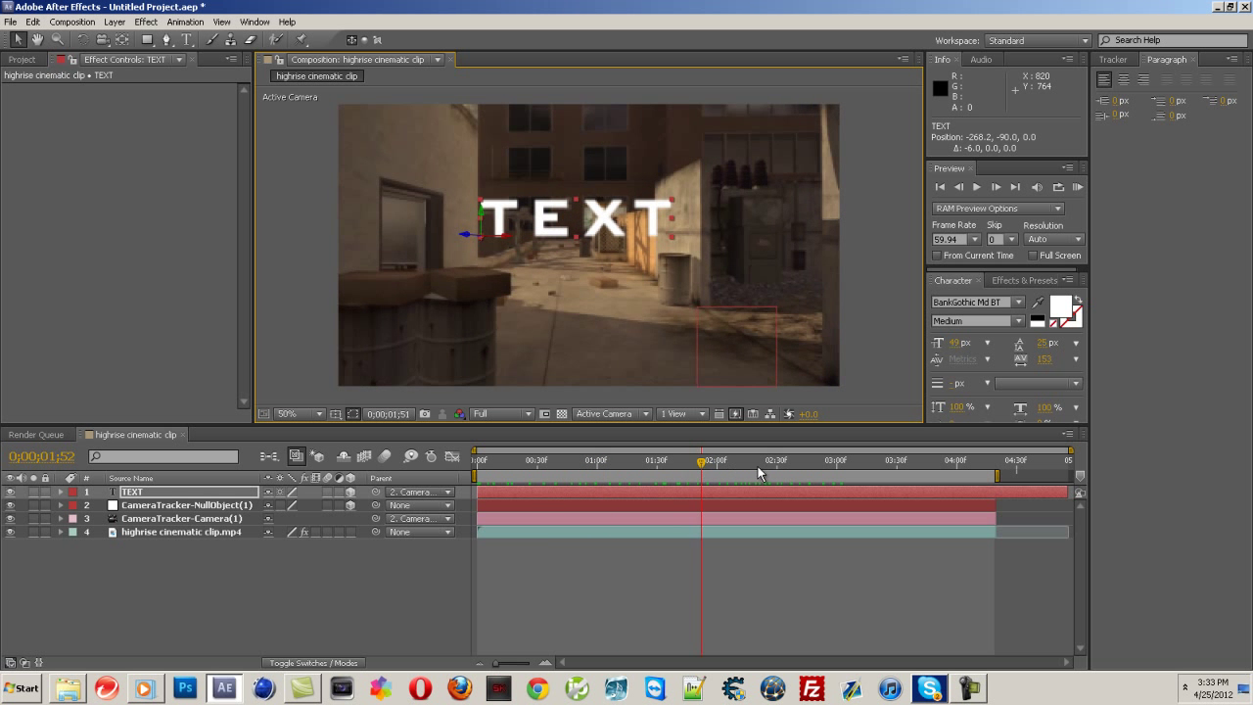
pyautogui.moveTo(762, 474); pyautogui.dragTo(493, 468)
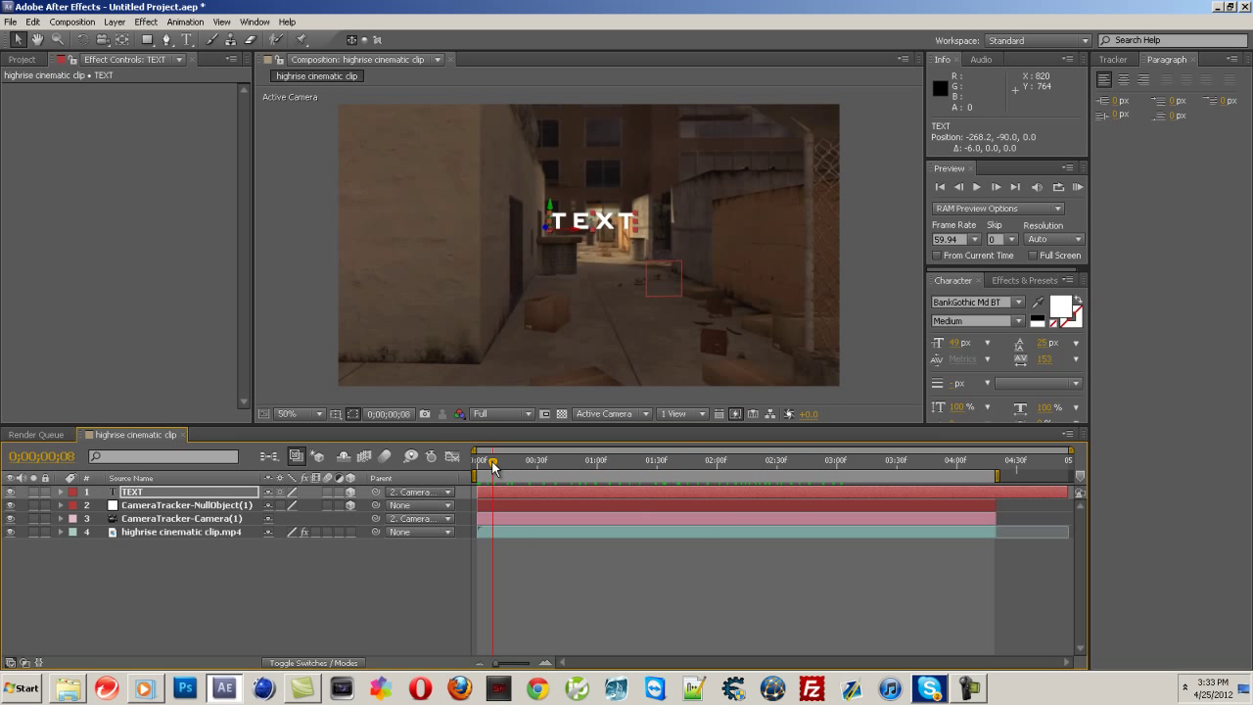
pyautogui.click(217, 496)
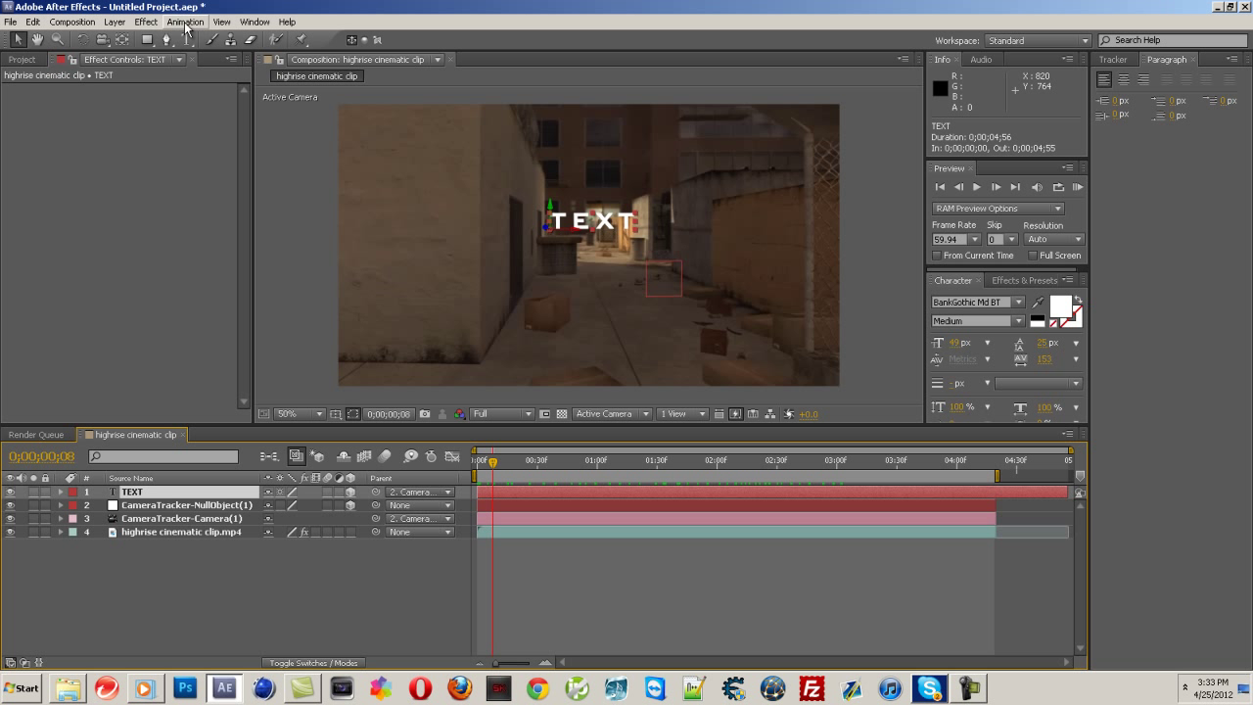
# Step: Add a new adjustment layer above the TEXT layer in the composition
pyautogui.click(22, 59)
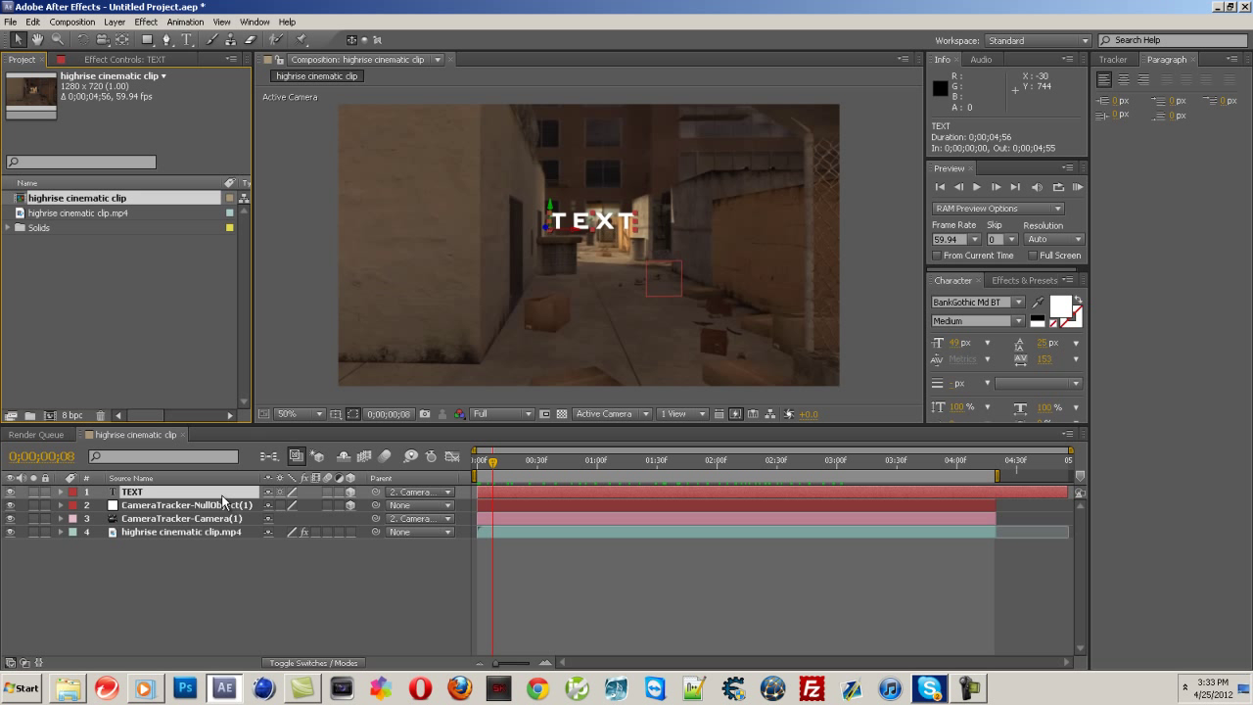
pyautogui.click(114, 22)
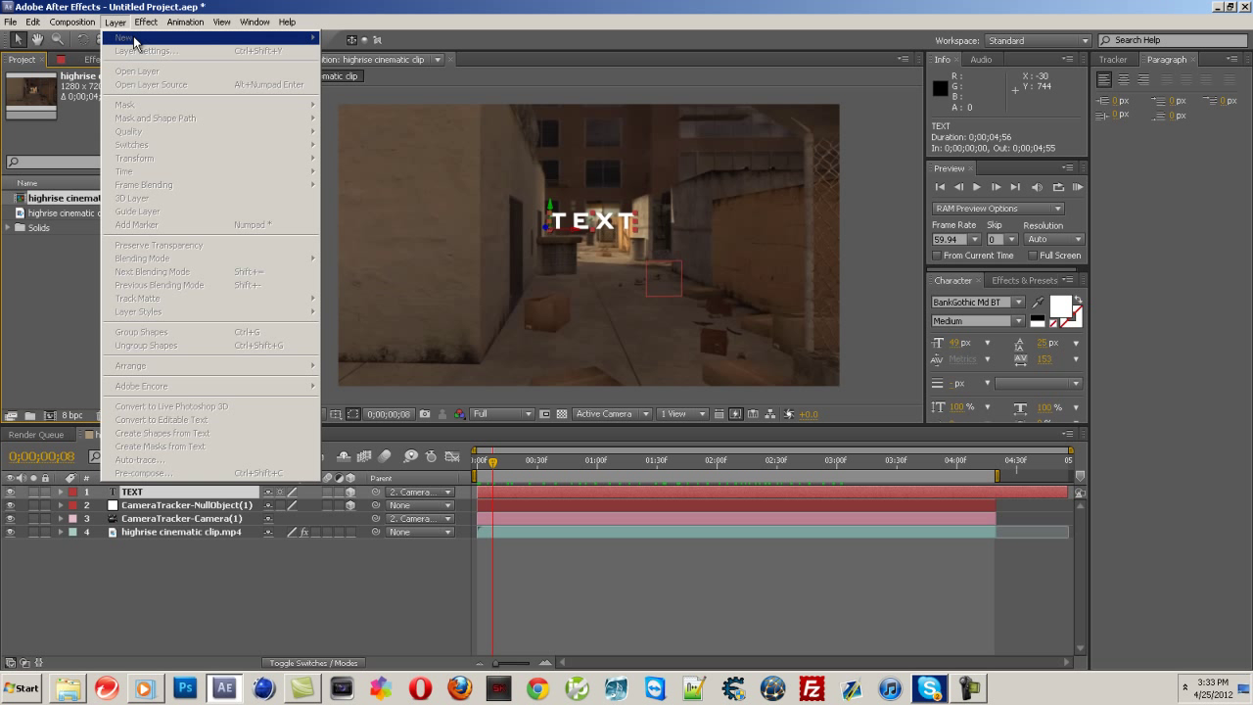
pyautogui.click(144, 498)
pyautogui.click(114, 22)
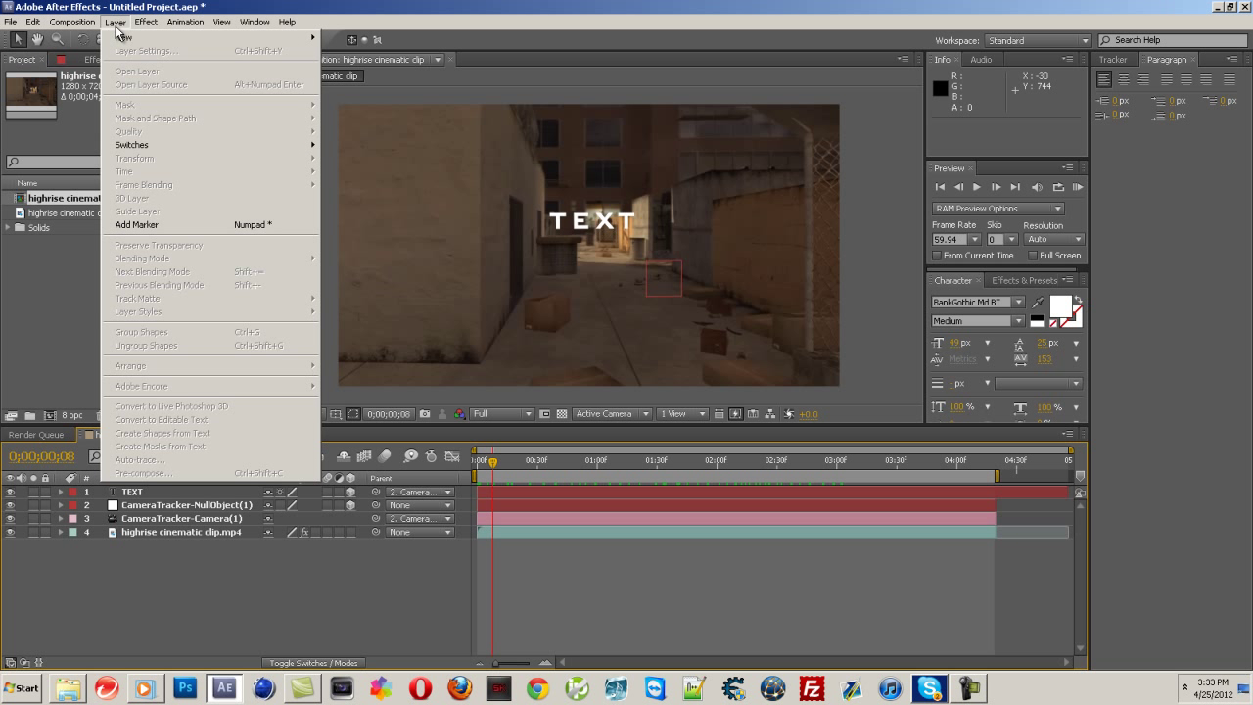
pyautogui.moveTo(137, 37)
pyautogui.click(398, 119)
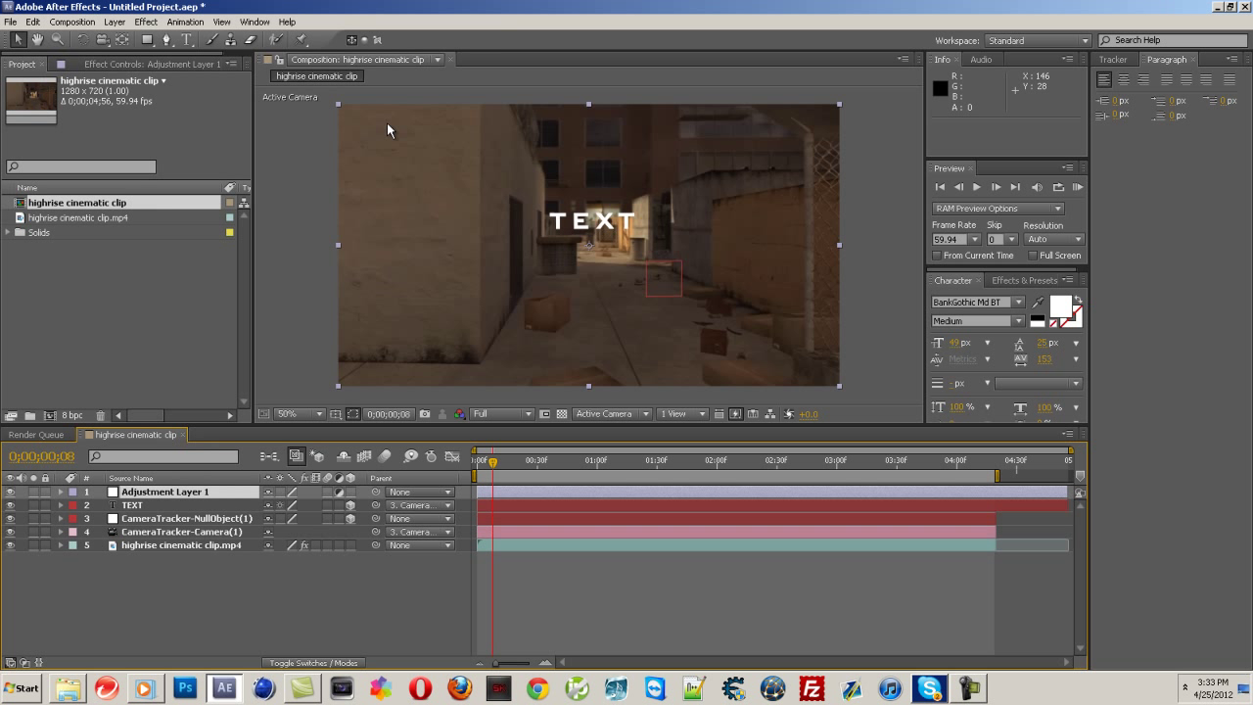
# Step: Search Effects & Presets for 'curves' and apply Curves to Adjustment Layer 1
pyautogui.click(1025, 280)
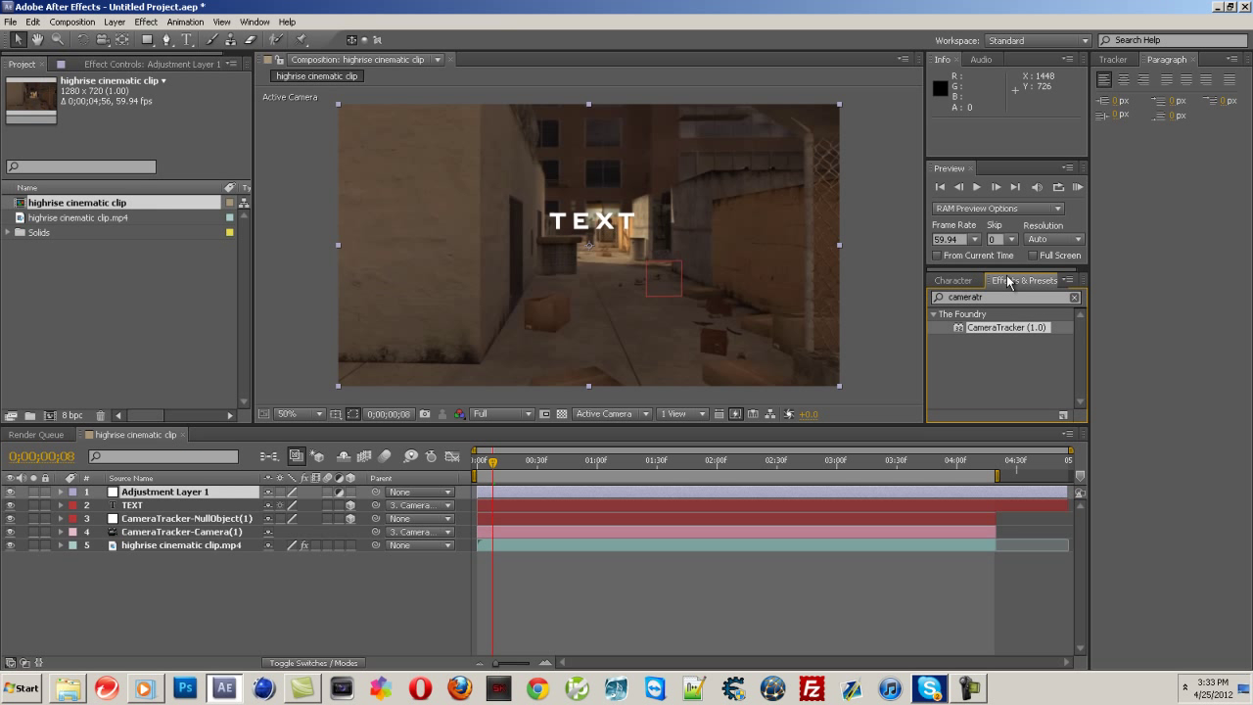
pyautogui.click(1002, 296)
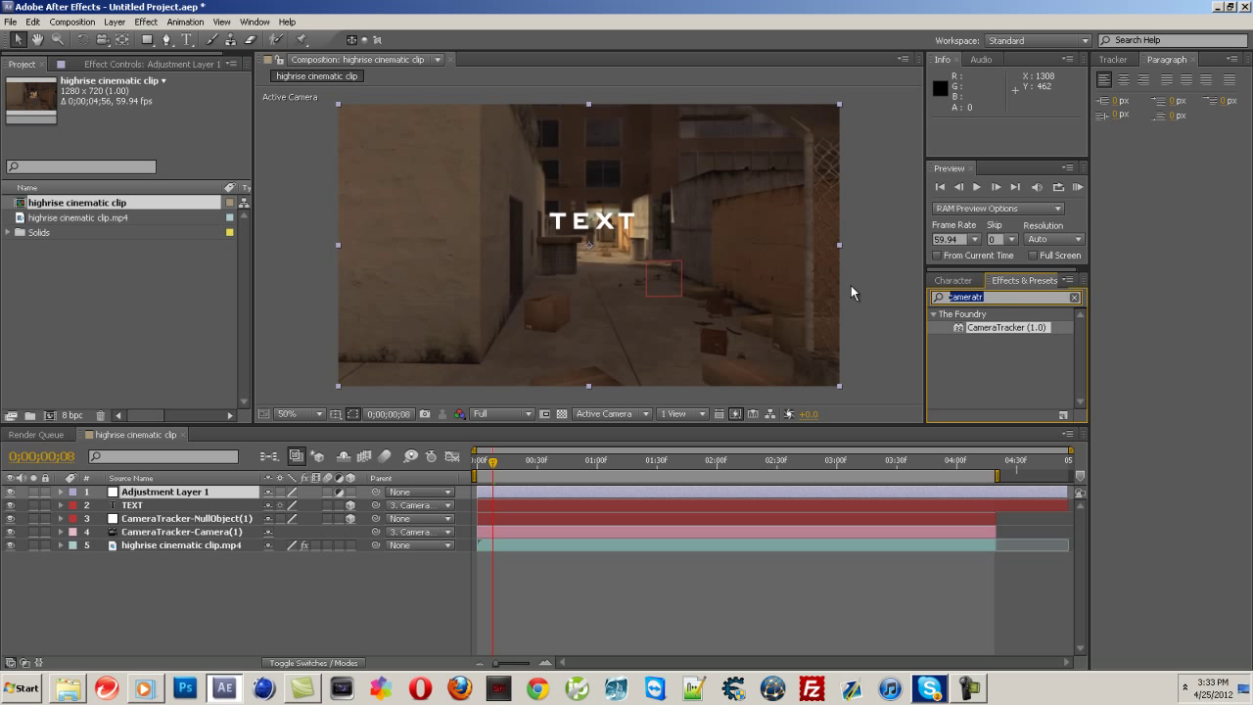
pyautogui.write('curve')
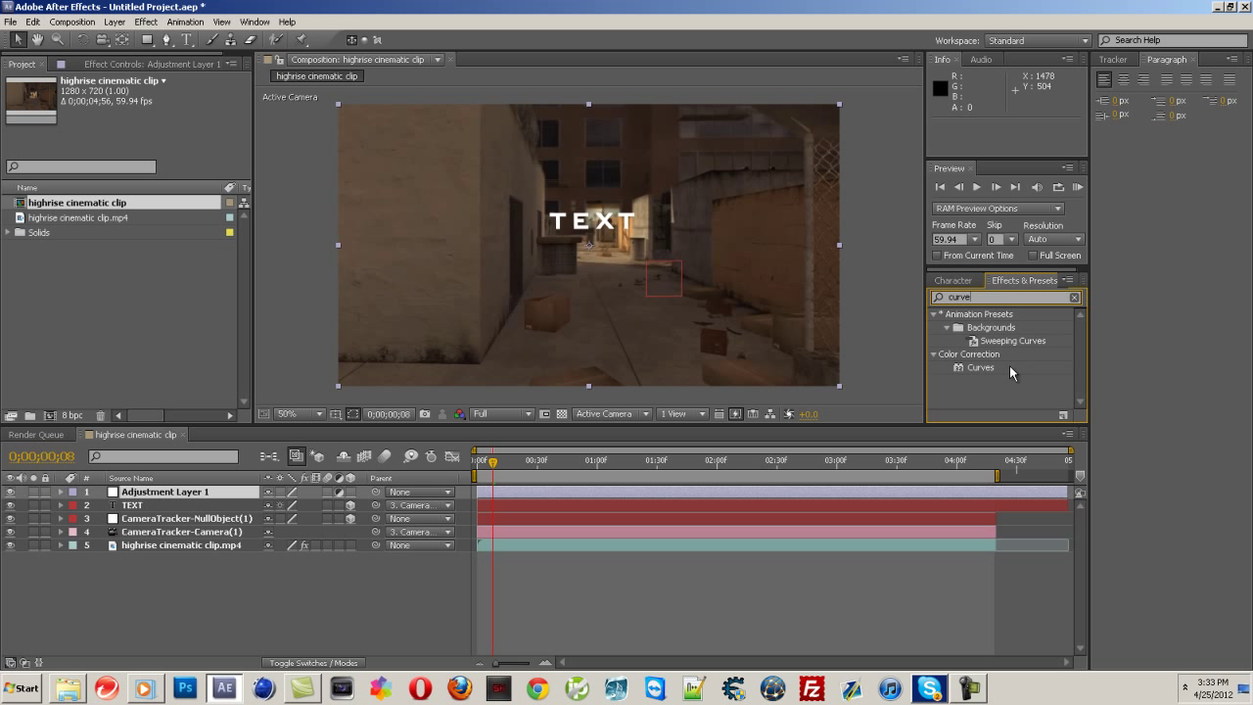
pyautogui.write('s')
pyautogui.moveTo(980, 367); pyautogui.dragTo(209, 491)
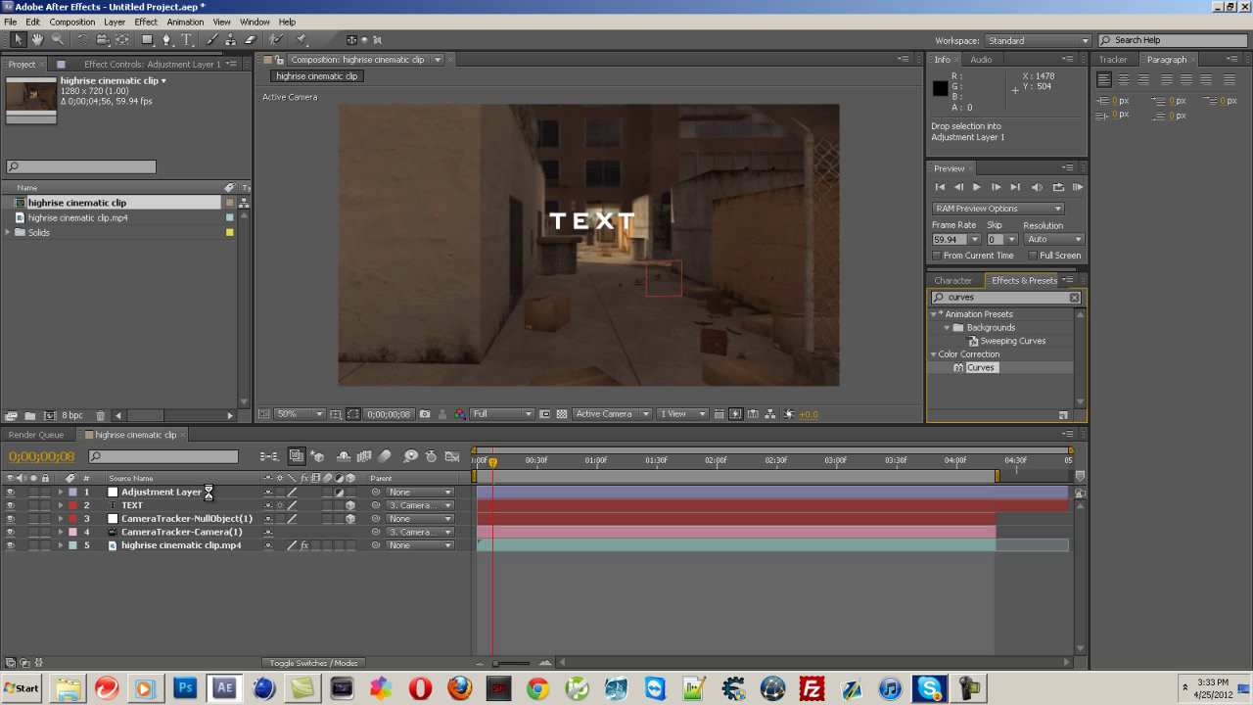
# Step: Bend the RGB curve and the Red channel curve into S-shapes to darken the footage
pyautogui.moveTo(147, 177); pyautogui.dragTo(138, 168)
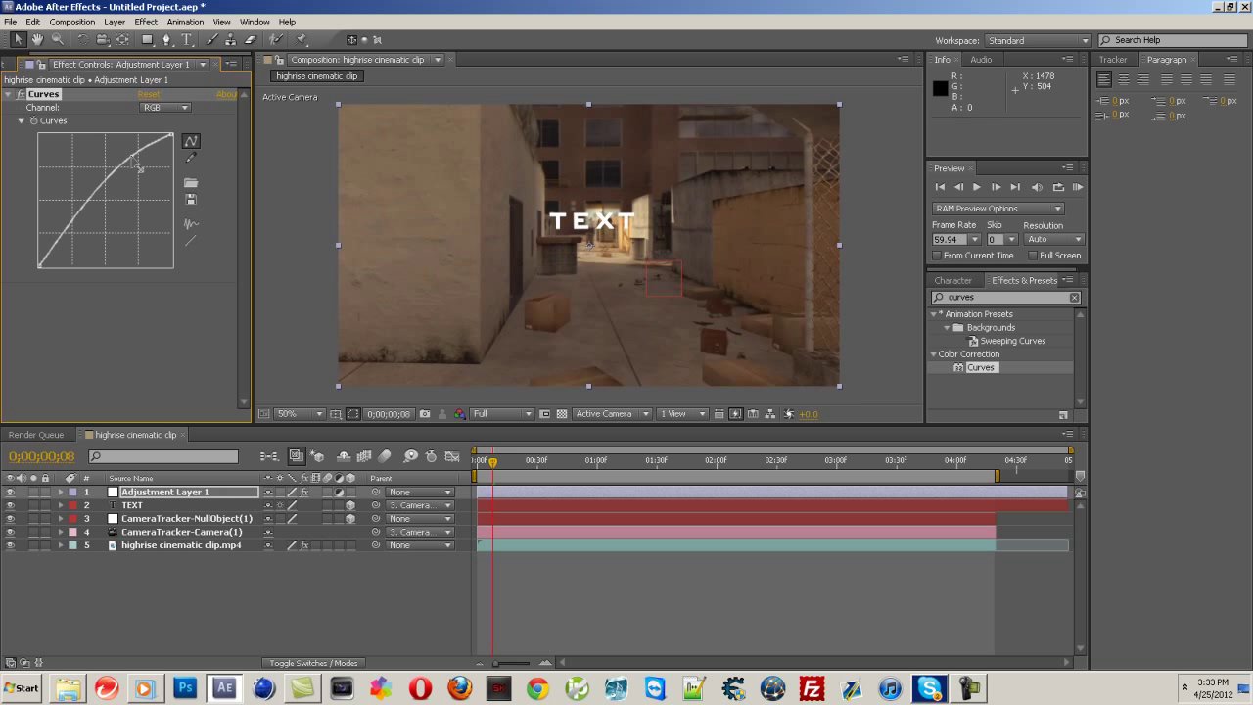
pyautogui.moveTo(66, 229); pyautogui.dragTo(75, 243)
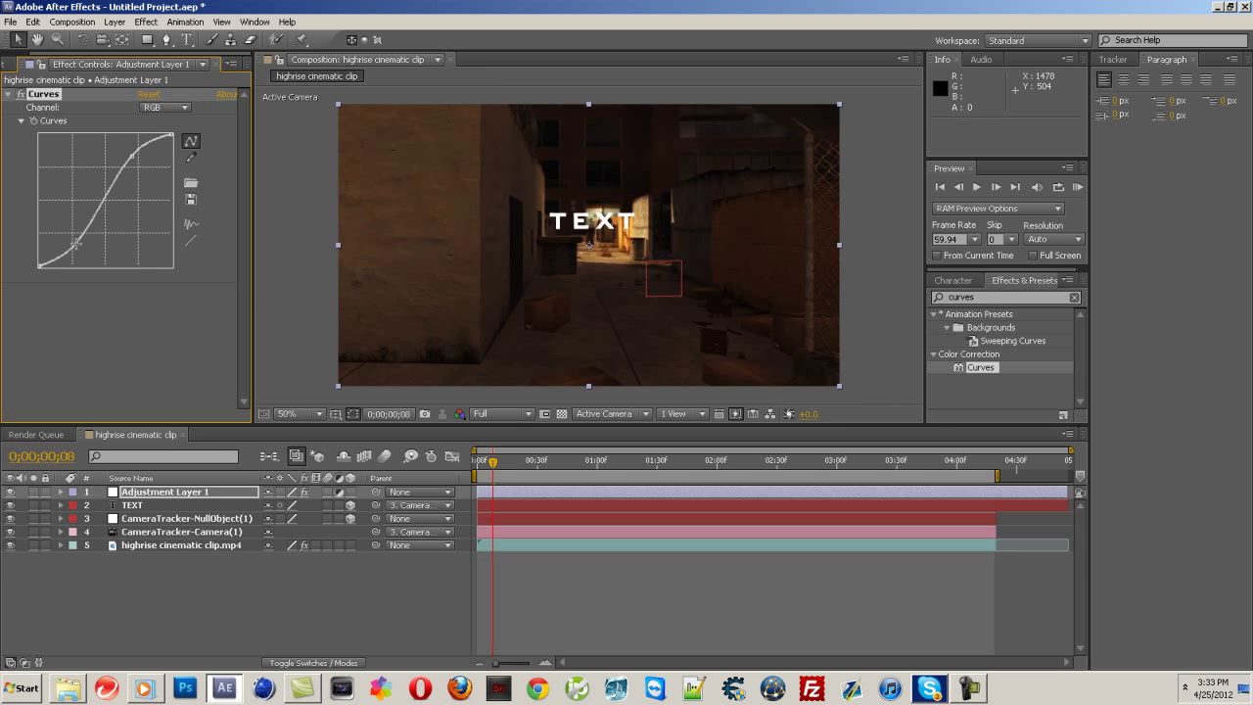
pyautogui.click(185, 108)
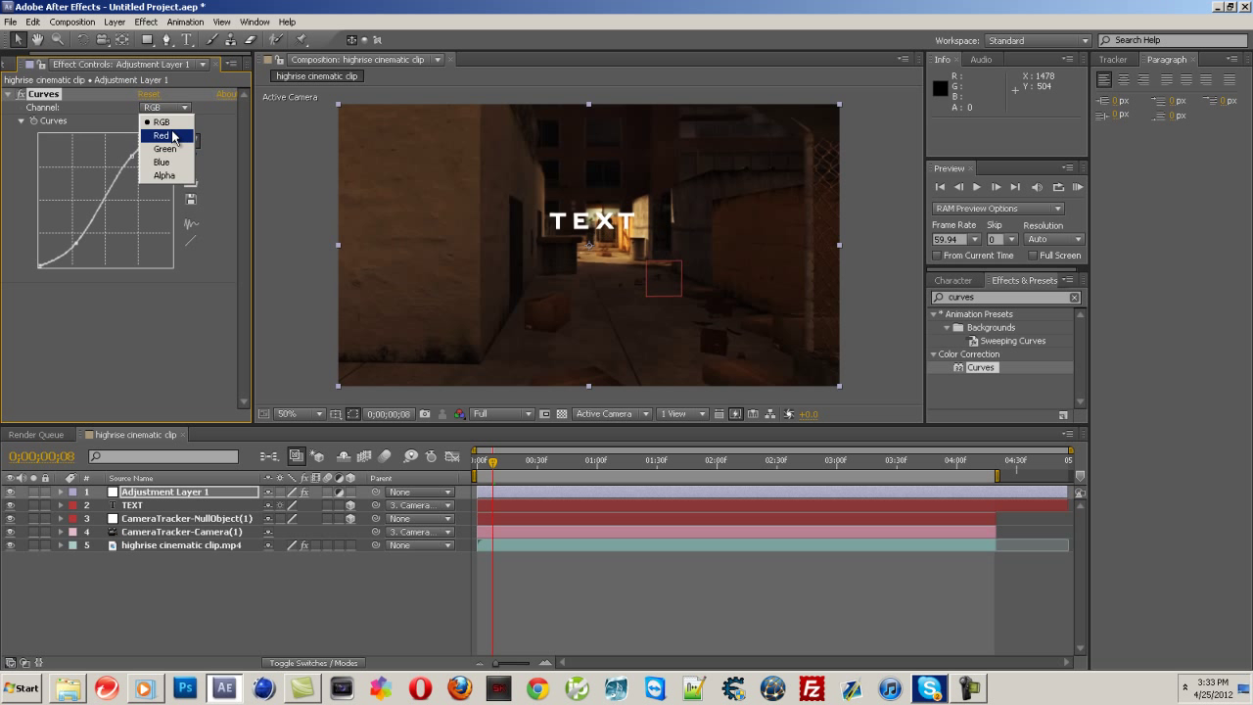
pyautogui.click(157, 122)
pyautogui.moveTo(138, 164); pyautogui.dragTo(137, 169)
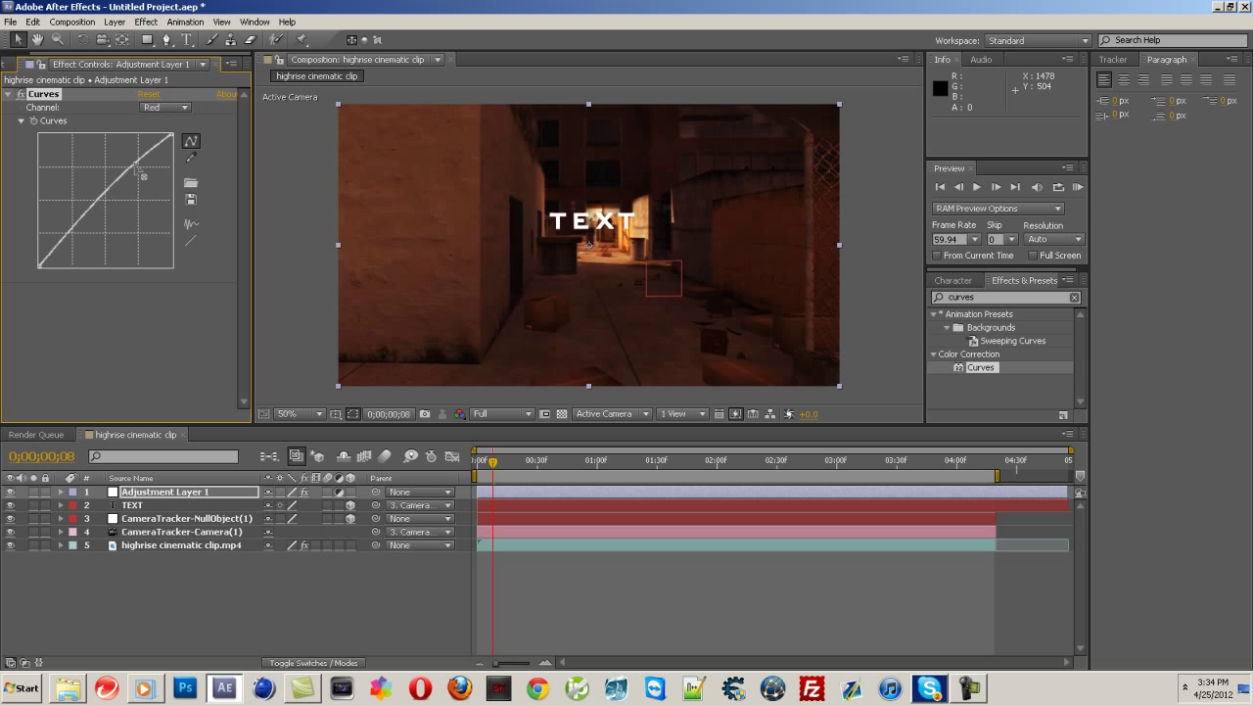
pyautogui.moveTo(67, 229); pyautogui.dragTo(71, 243)
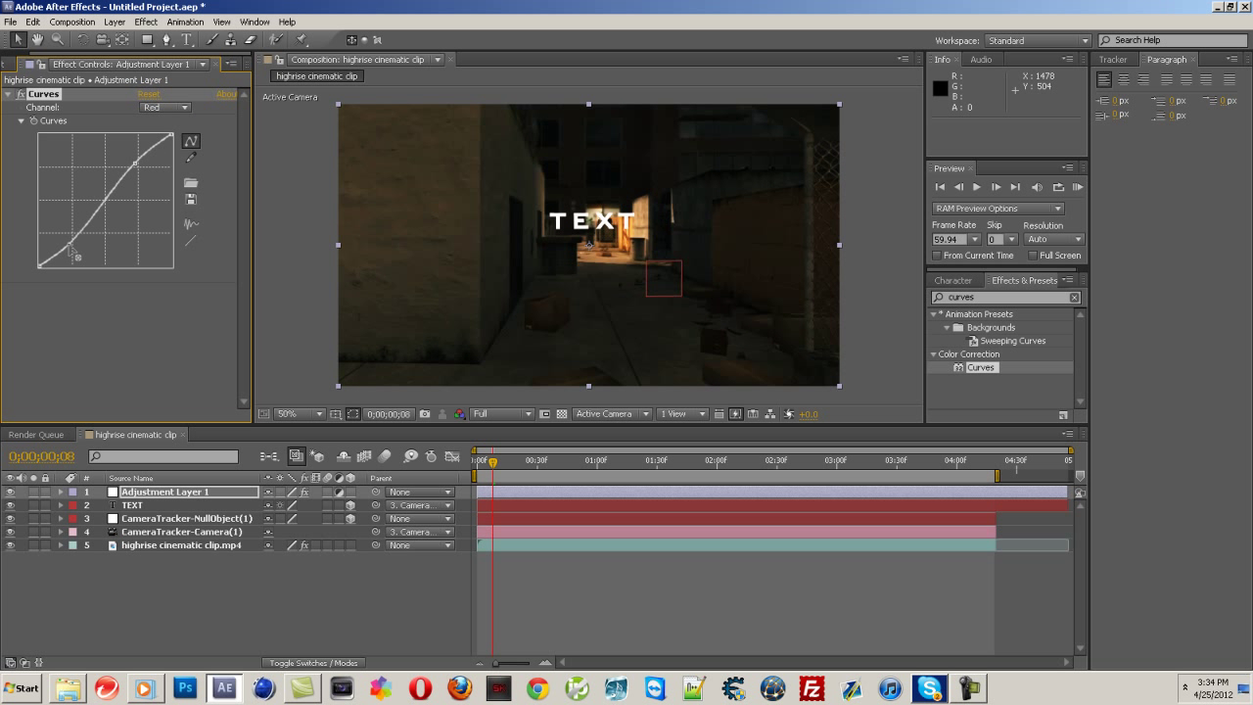
# Step: Lift the lower part of the Blue channel curve and preview the graded clip
pyautogui.click(178, 109)
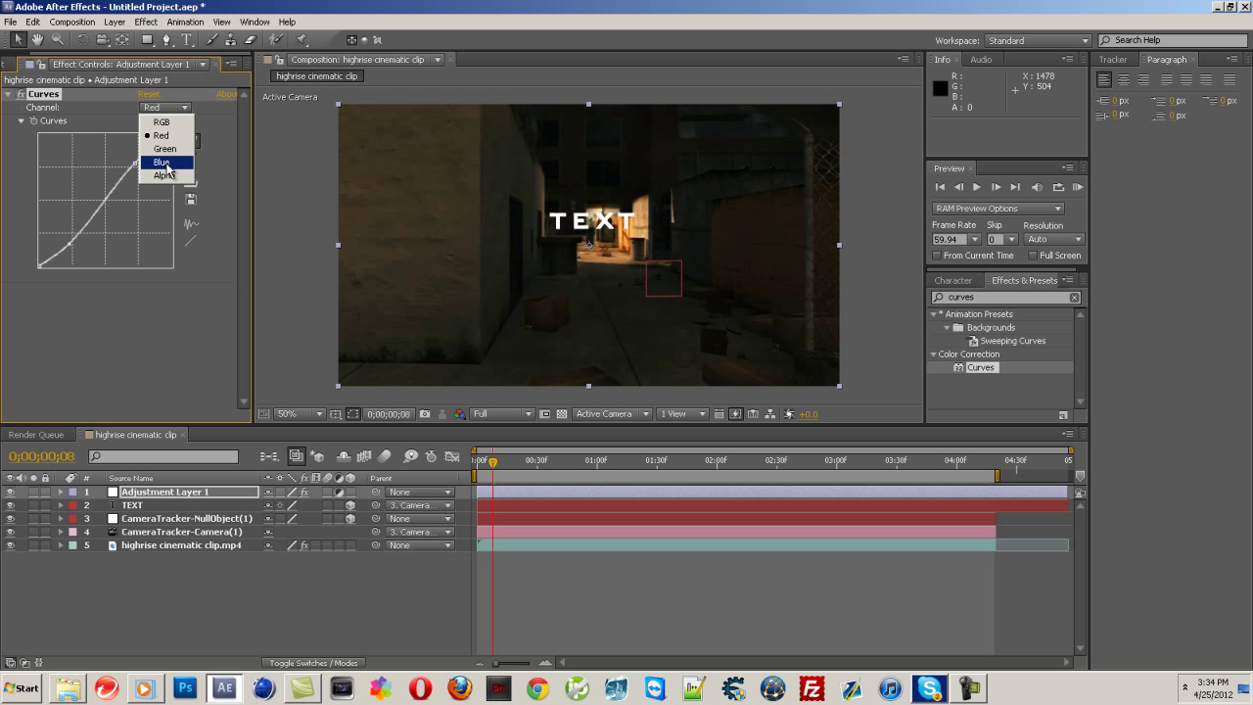
pyautogui.click(157, 163)
pyautogui.click(137, 165)
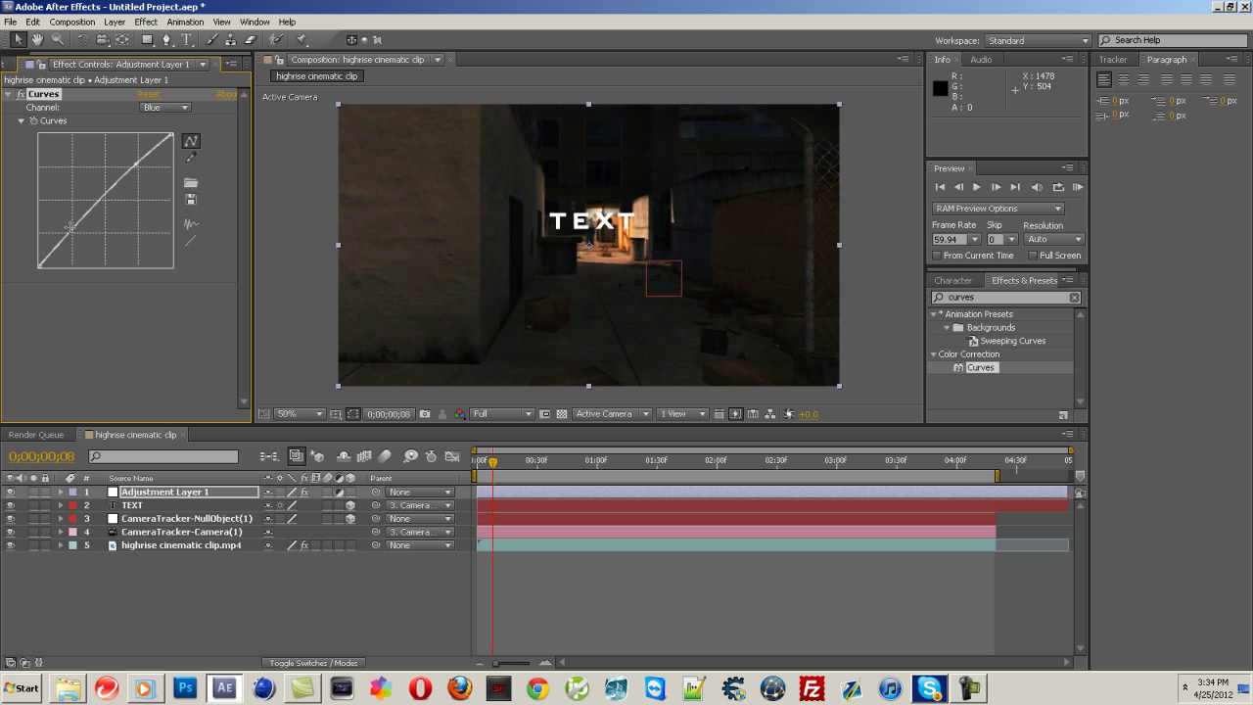
pyautogui.moveTo(59, 237); pyautogui.dragTo(77, 233)
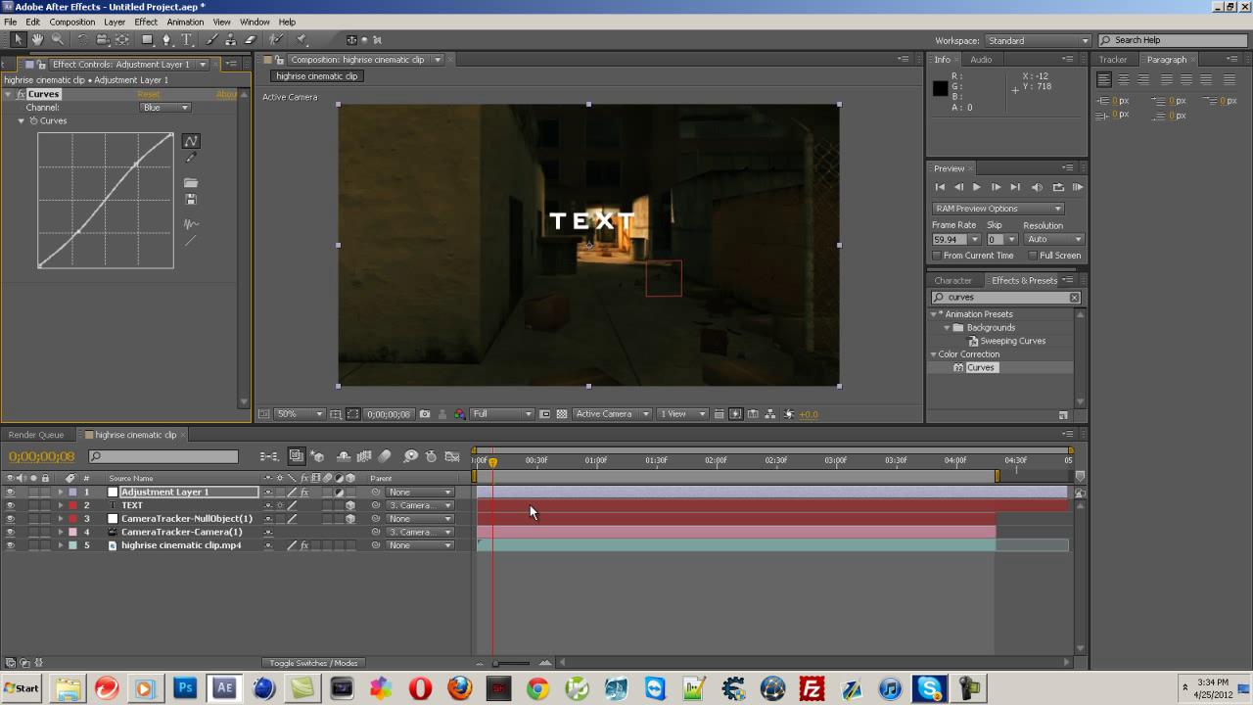
pyautogui.moveTo(500, 462); pyautogui.dragTo(477, 489)
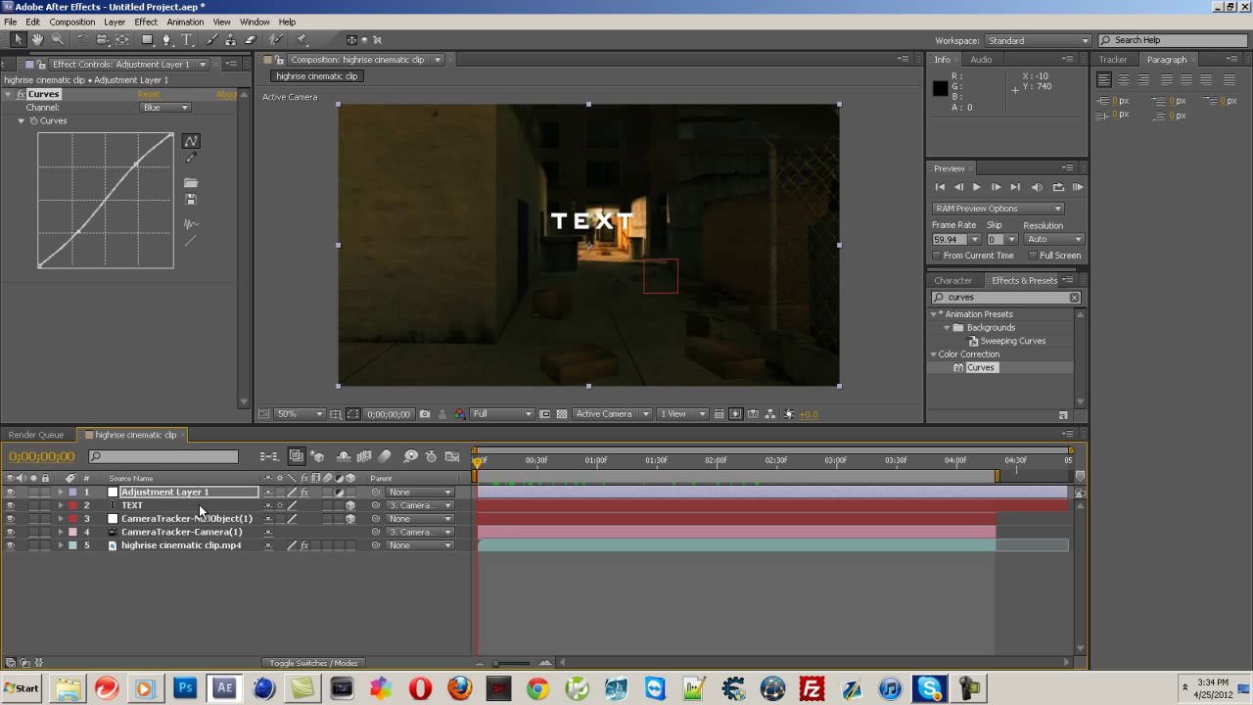
# Step: Search Effects & Presets for 'glow' and apply Stylize > Glow to the selected TEXT layer
pyautogui.click(364, 503)
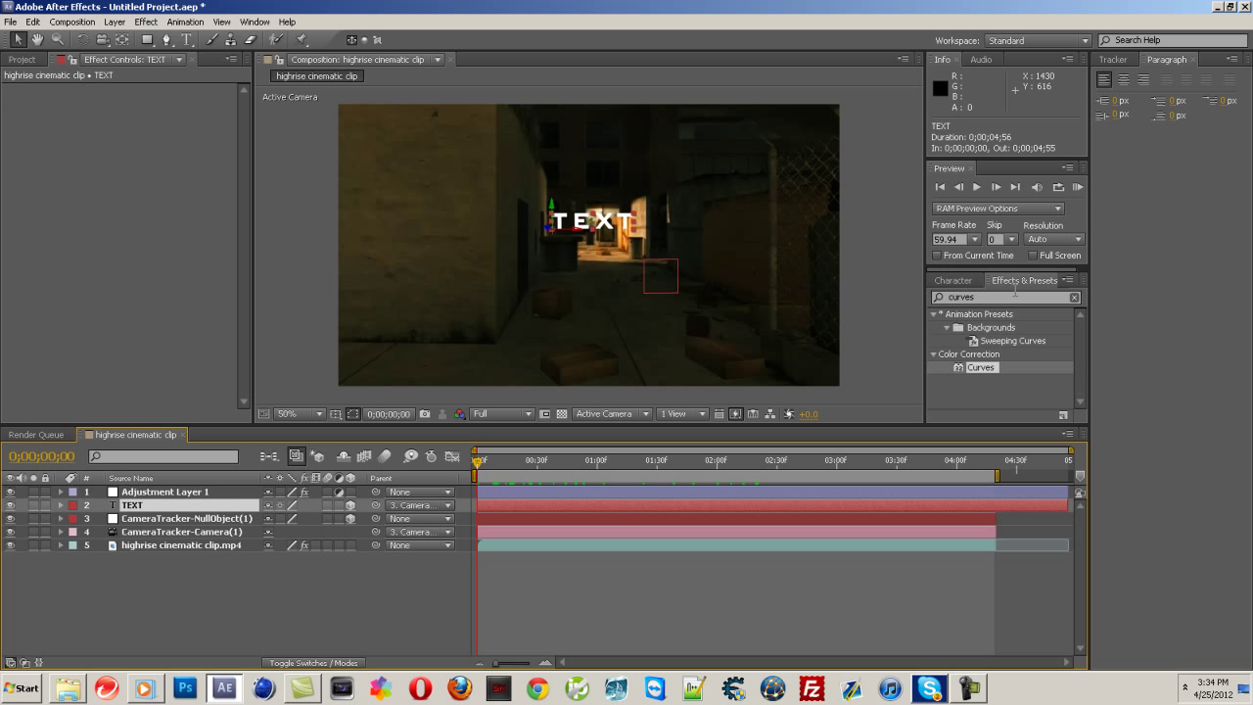
pyautogui.doubleClick(1004, 297)
pyautogui.write('glow')
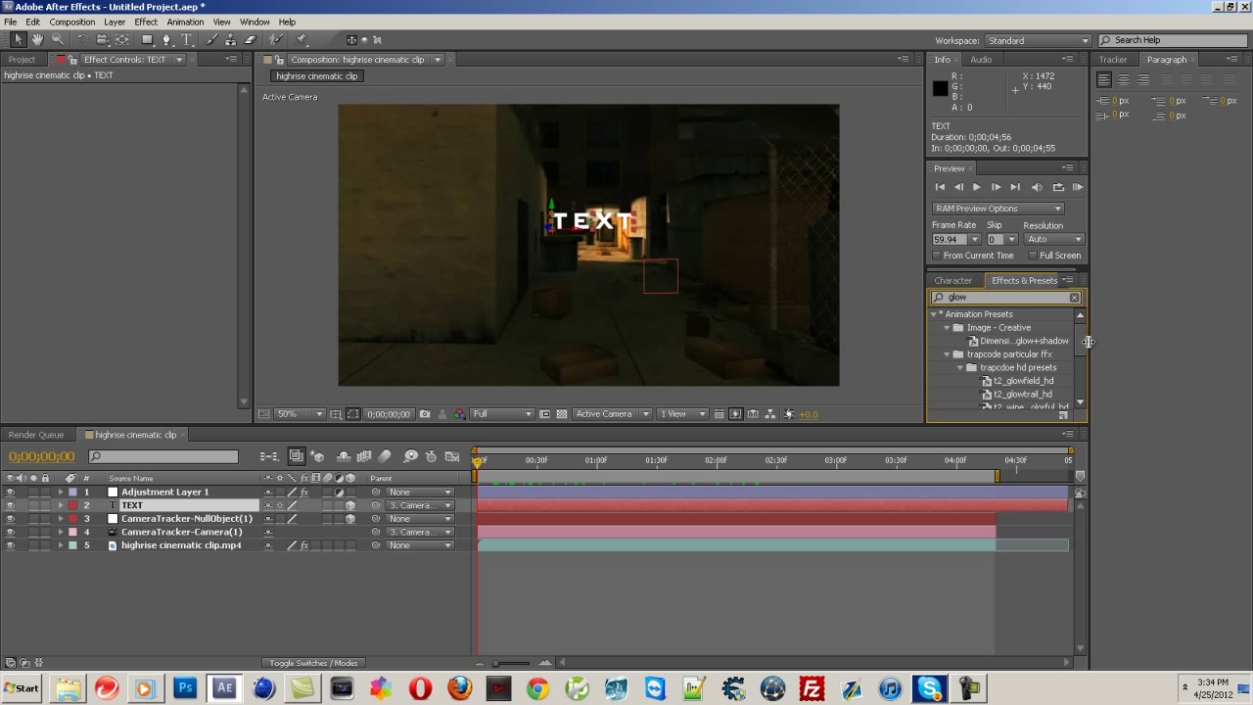
pyautogui.scroll(-5, 1082, 350)
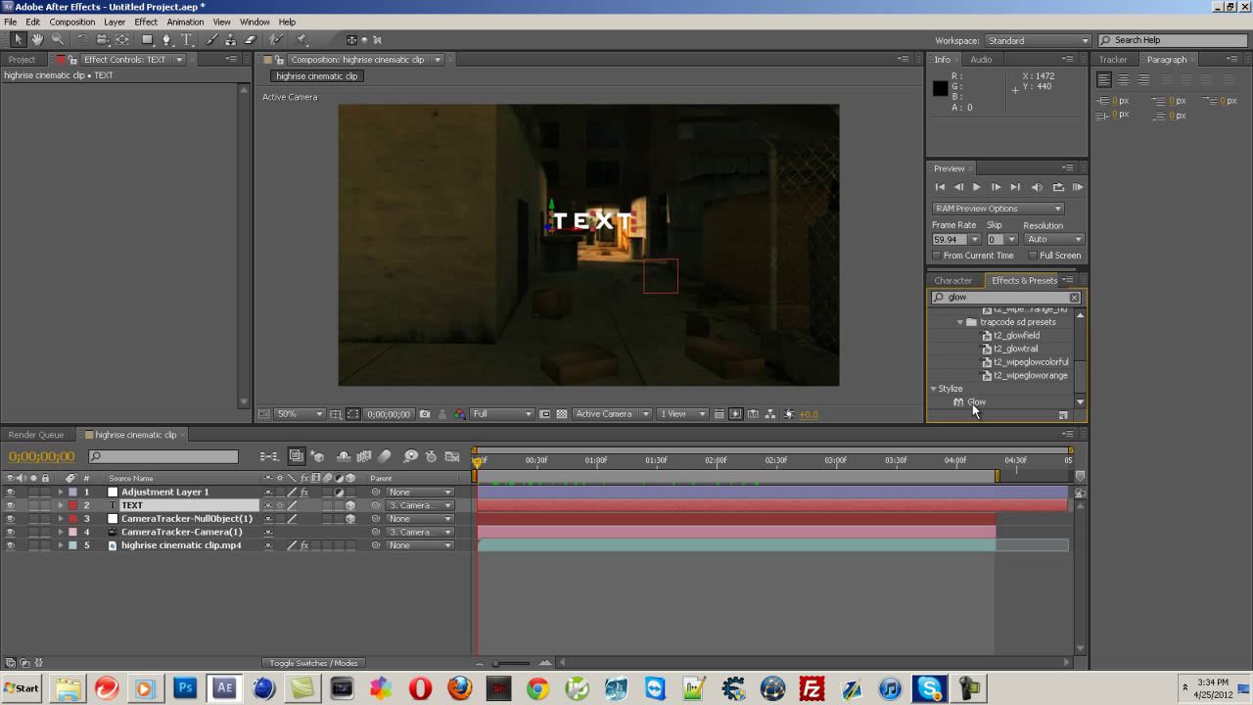
pyautogui.moveTo(974, 404); pyautogui.dragTo(186, 505)
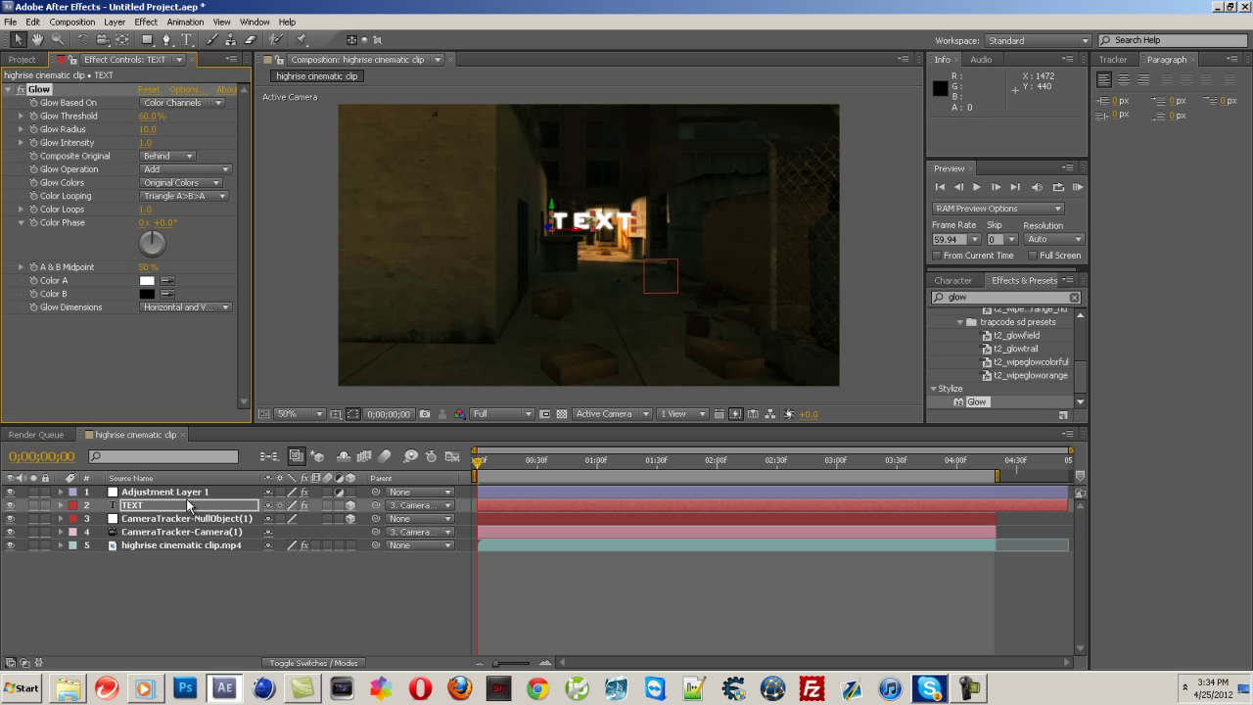
# Step: At a frame where TEXT appears large, test a stronger glow, then set Glow Intensity 1
pyautogui.moveTo(479, 470); pyautogui.dragTo(782, 476)
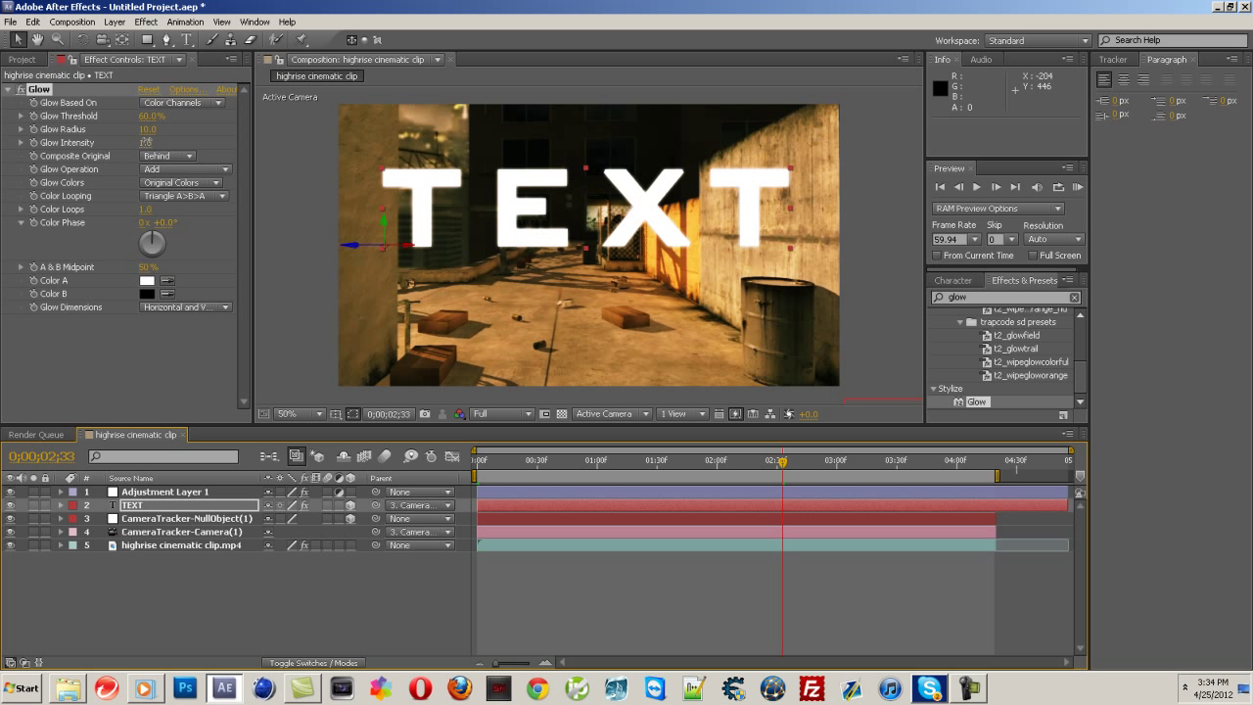
pyautogui.moveTo(170, 145)
pyautogui.mouseDown()
pyautogui.moveTo(191, 145)
pyautogui.moveTo(156, 141)
pyautogui.mouseUp()
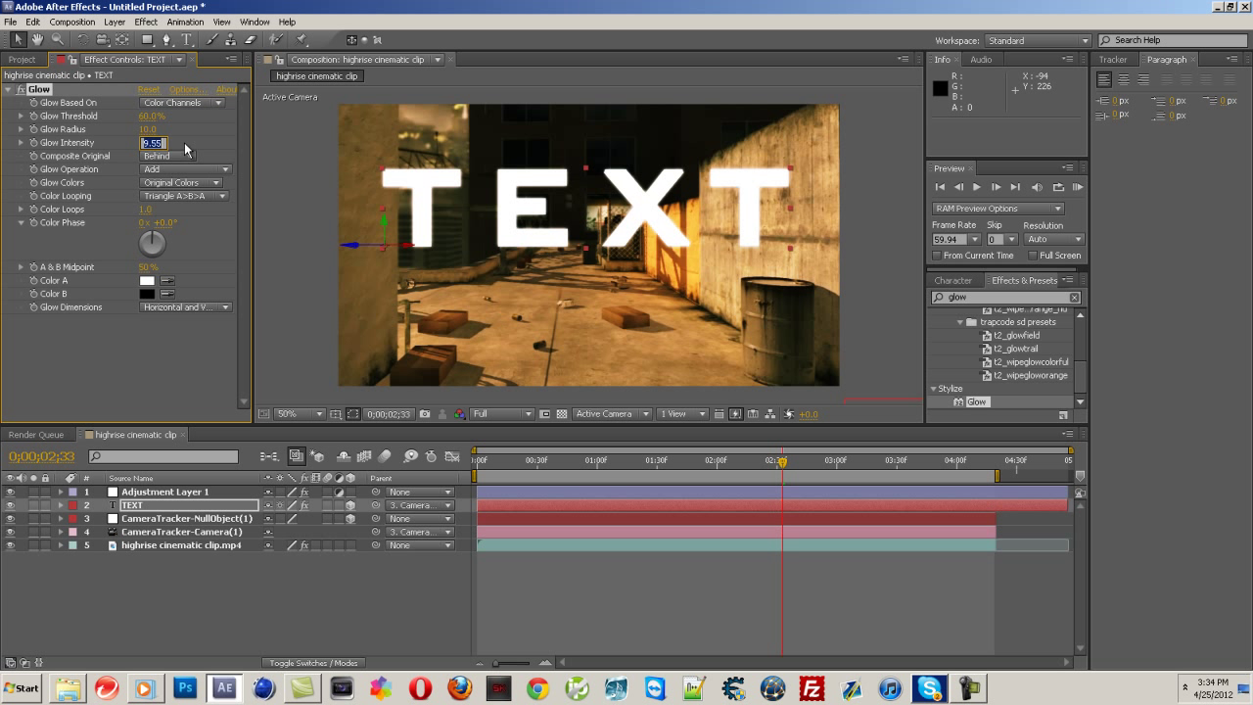
pyautogui.write('1')
pyautogui.press('Return')
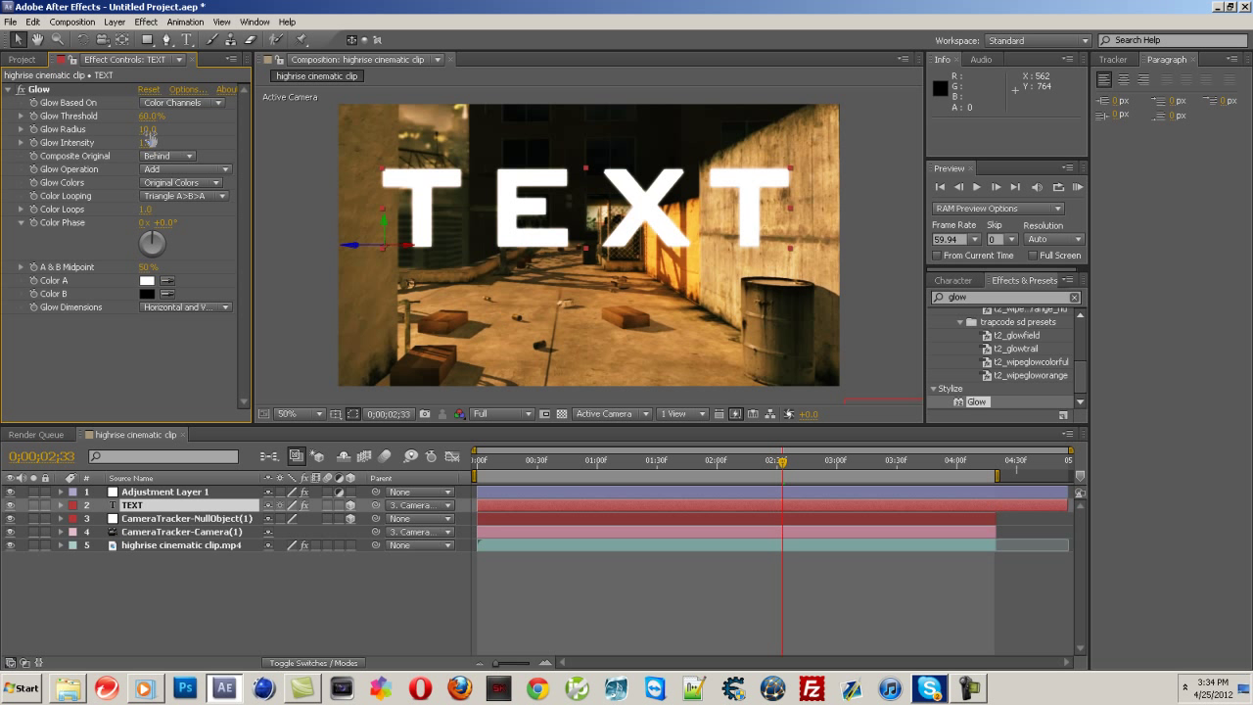
# Step: Try Glow Radius 105 with Intensity 2.8, then set Glow Radius back to 10
pyautogui.moveTo(149, 129); pyautogui.dragTo(228, 136)
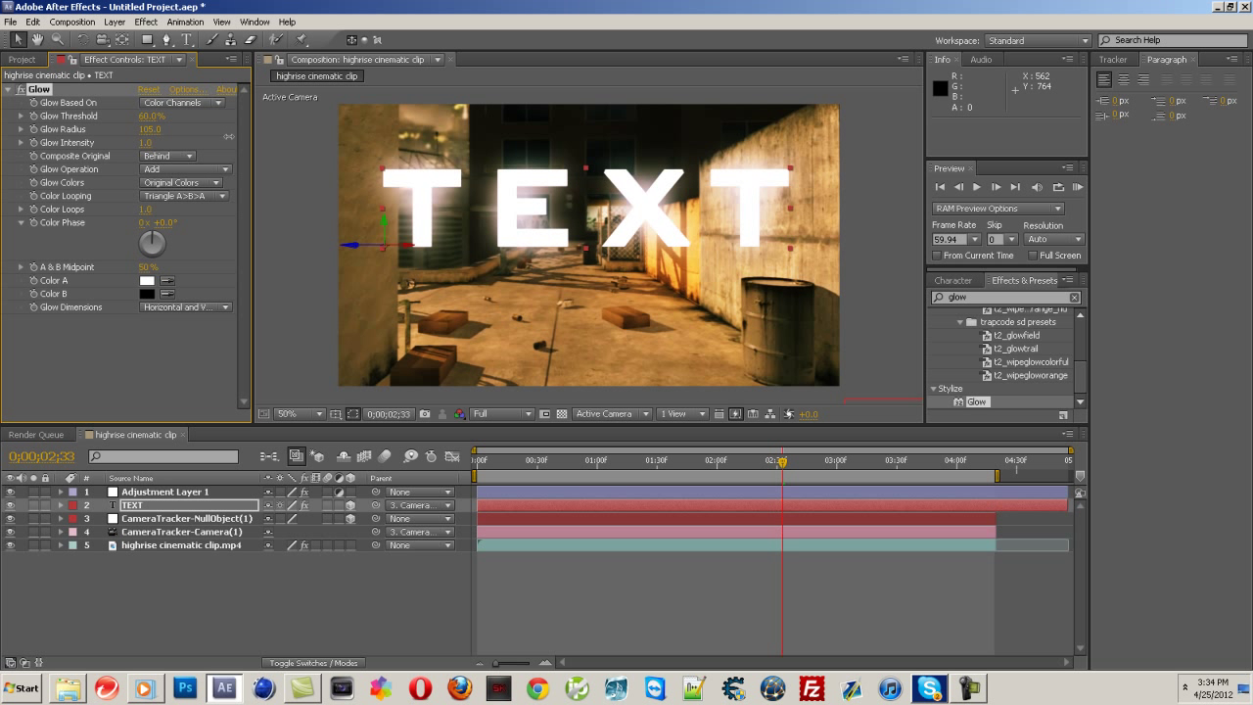
pyautogui.moveTo(144, 143); pyautogui.dragTo(301, 149)
pyautogui.click(148, 129)
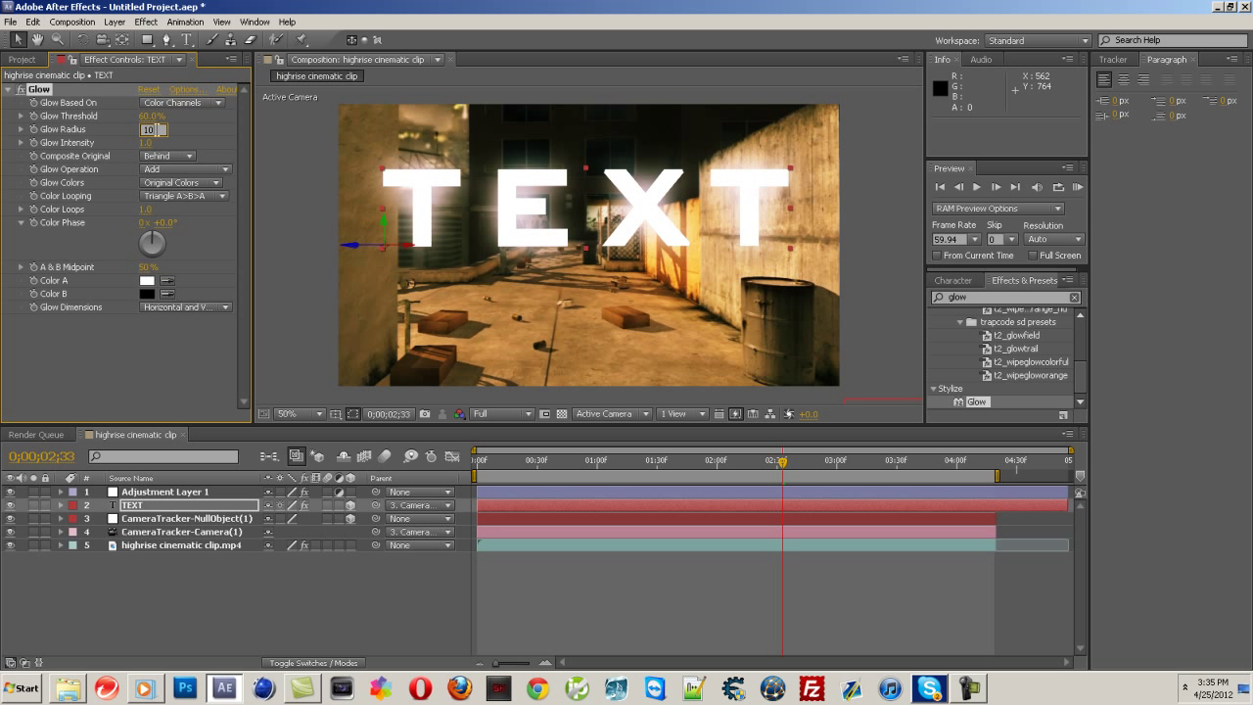
pyautogui.write('10')
pyautogui.click(197, 134)
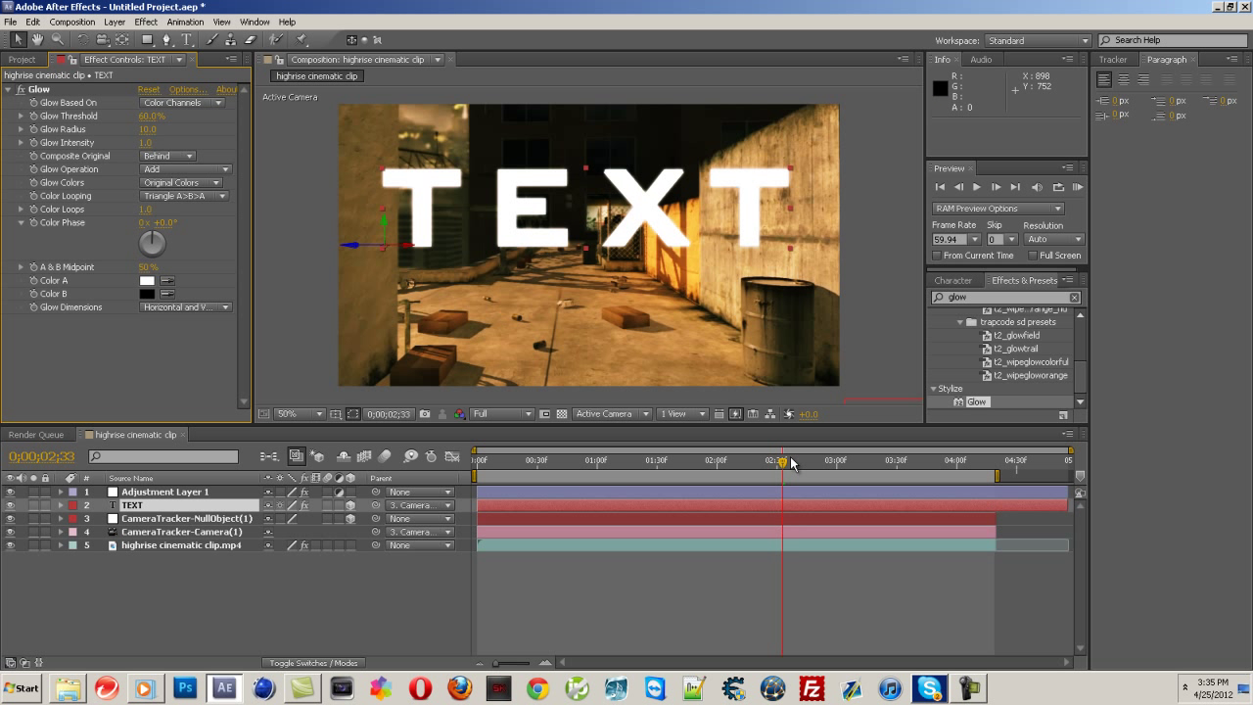
pyautogui.moveTo(782, 469); pyautogui.dragTo(629, 468)
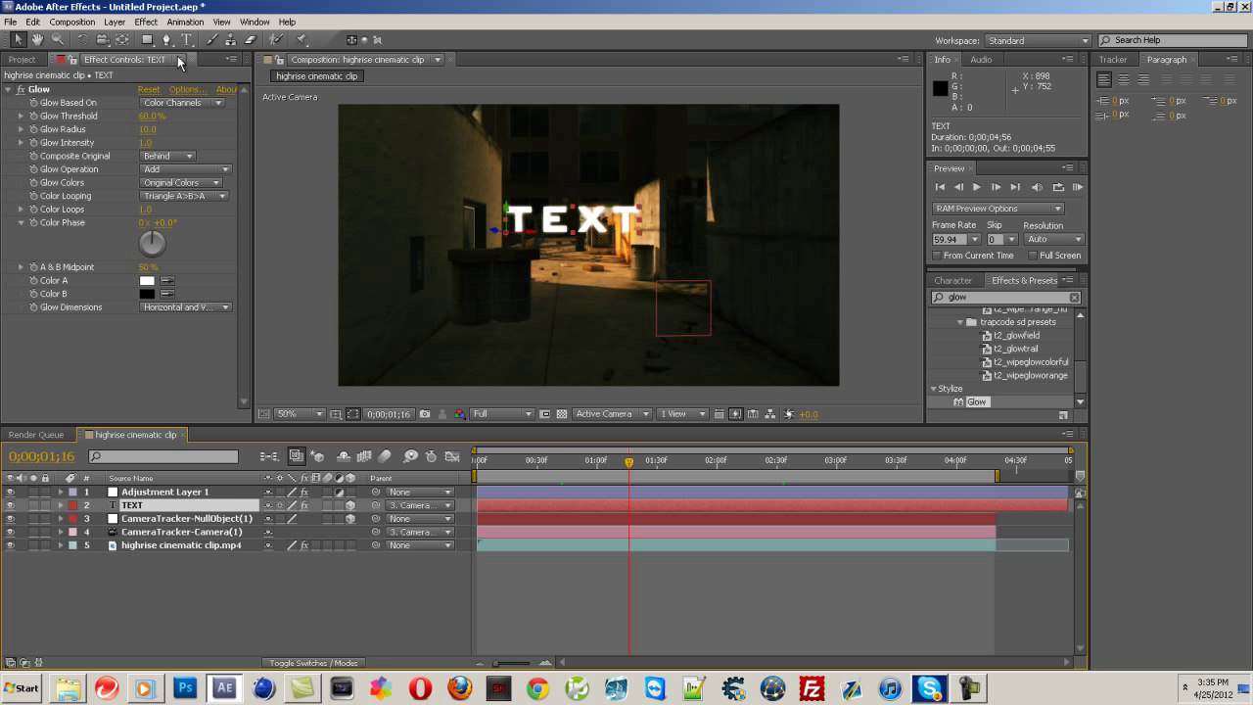
# Step: Delete the empty text layer made with the Type tool
pyautogui.hotkey('ctrl', 't')
pyautogui.click(539, 217)
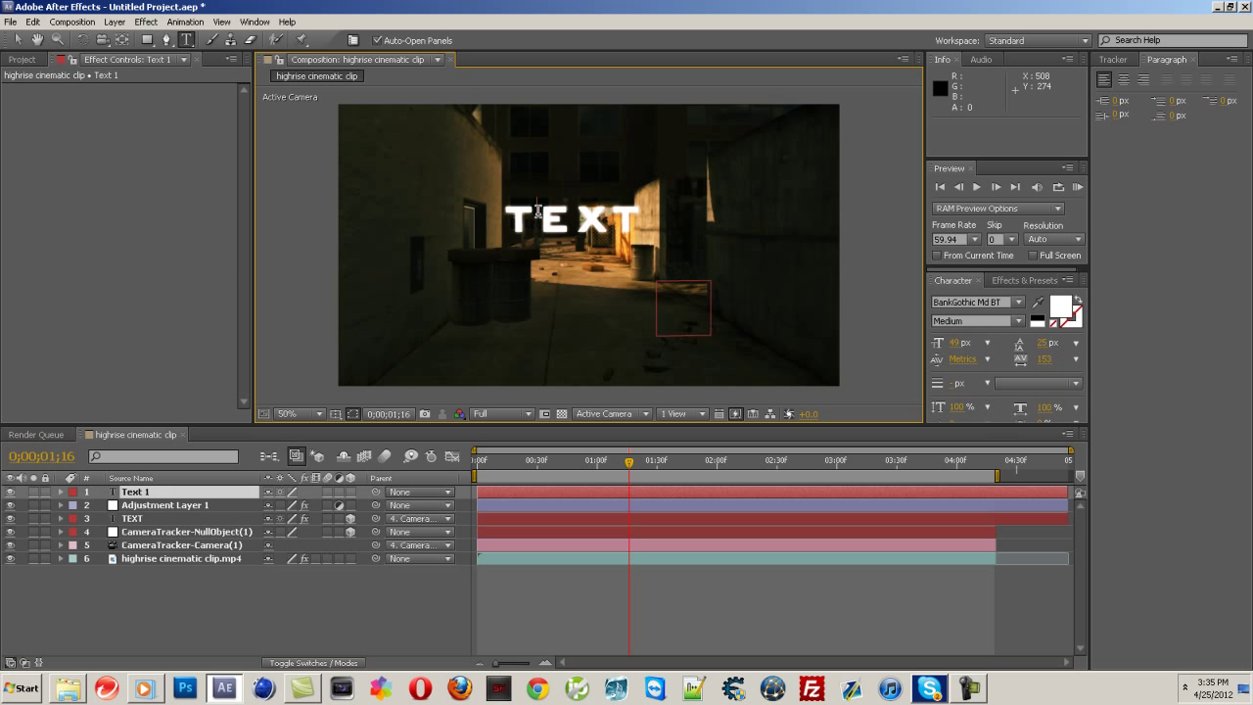
pyautogui.click(142, 493)
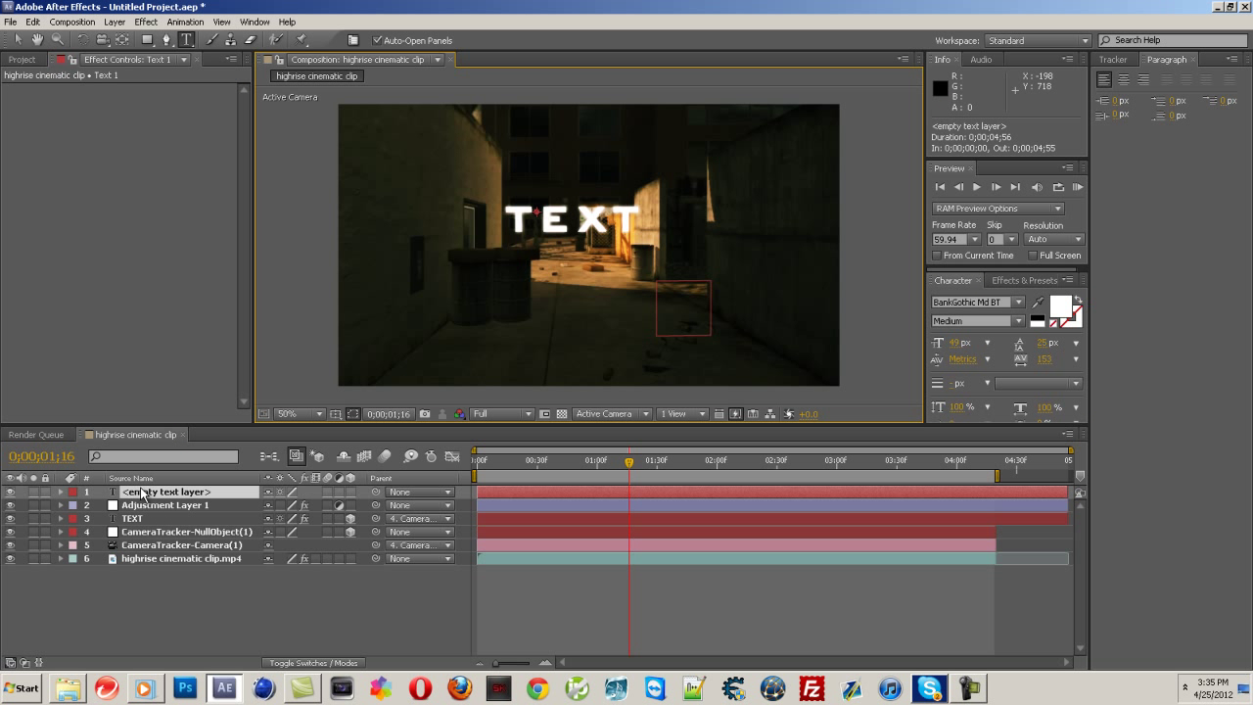
pyautogui.press('Delete')
# Step: Color the first letter T of TEXT red (BE1414)
pyautogui.click(146, 505)
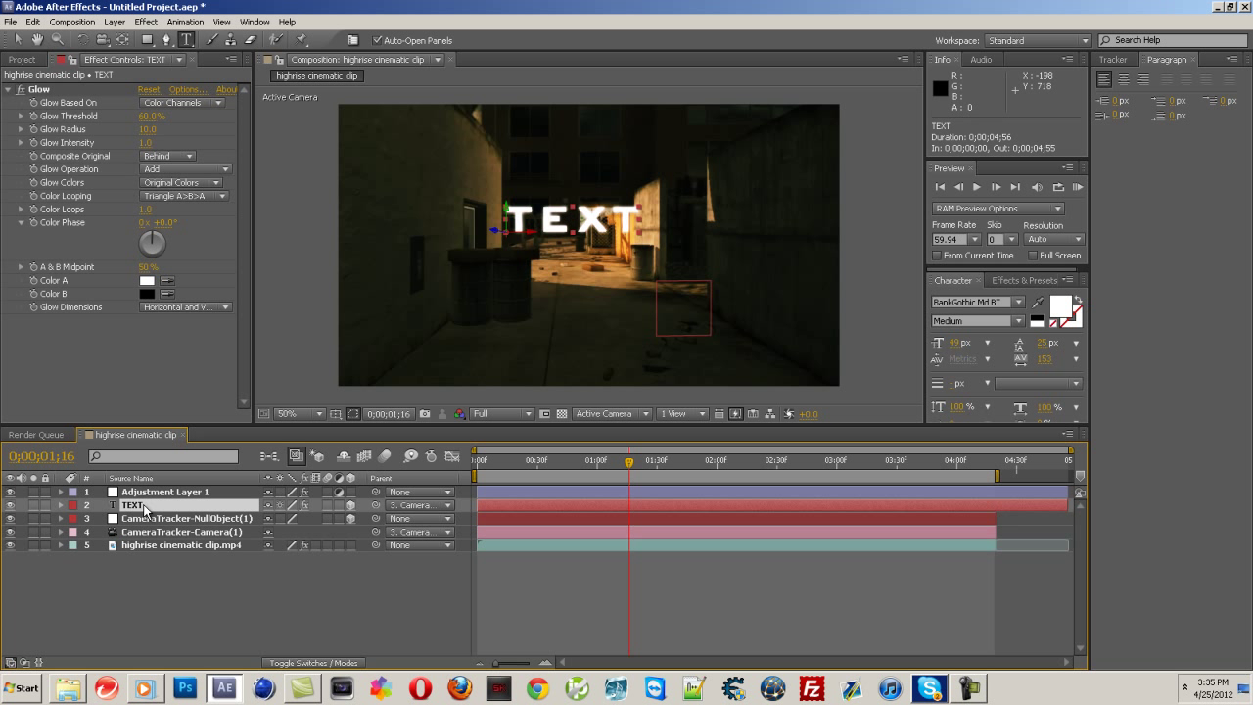
pyautogui.moveTo(538, 220); pyautogui.dragTo(505, 220)
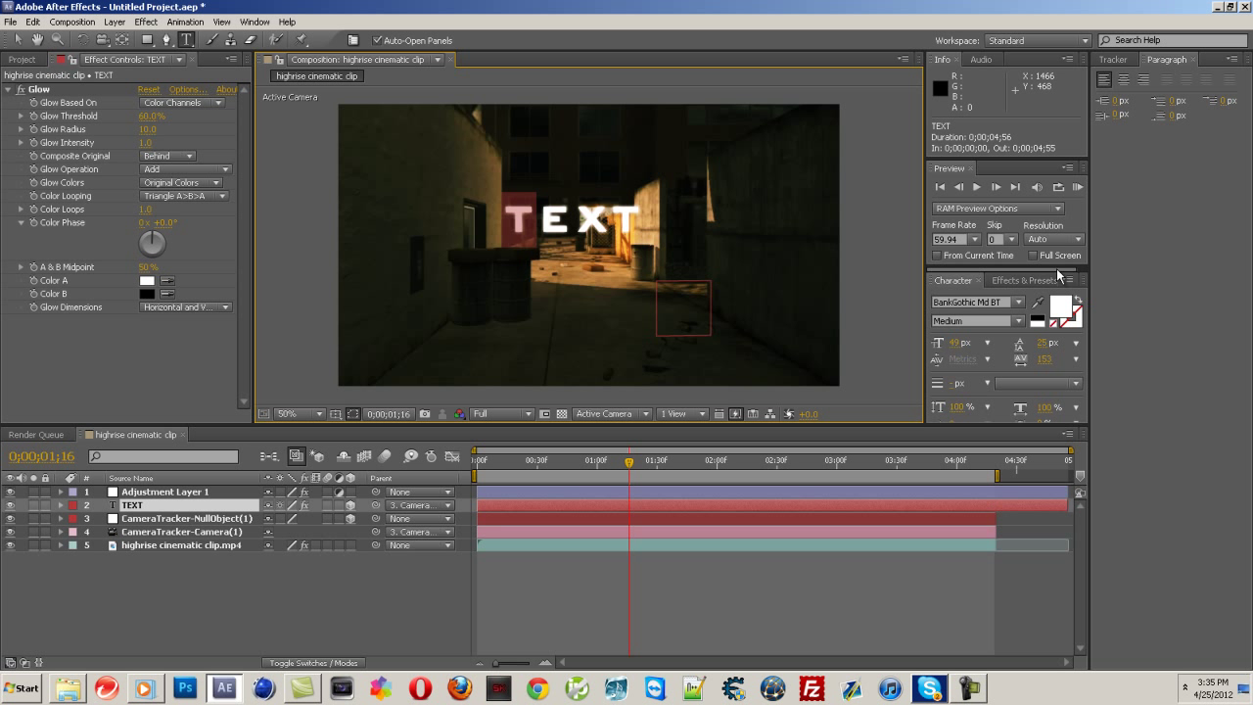
pyautogui.click(1060, 308)
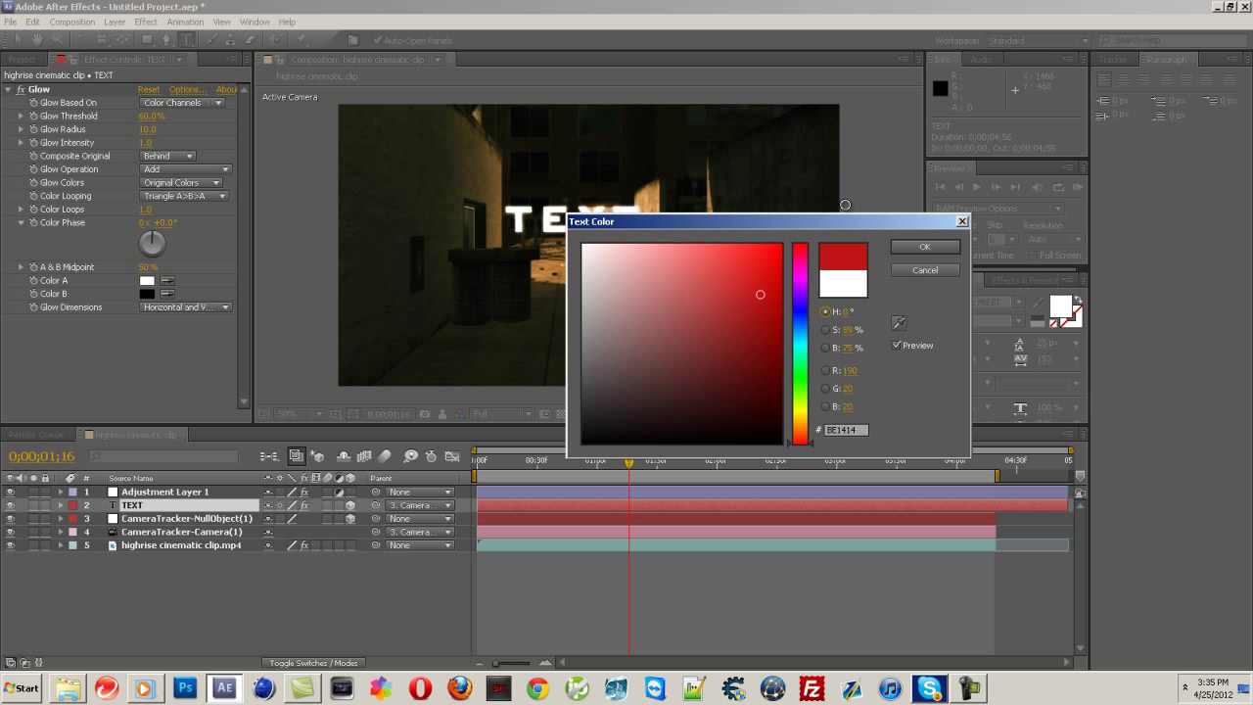
pyautogui.click(924, 247)
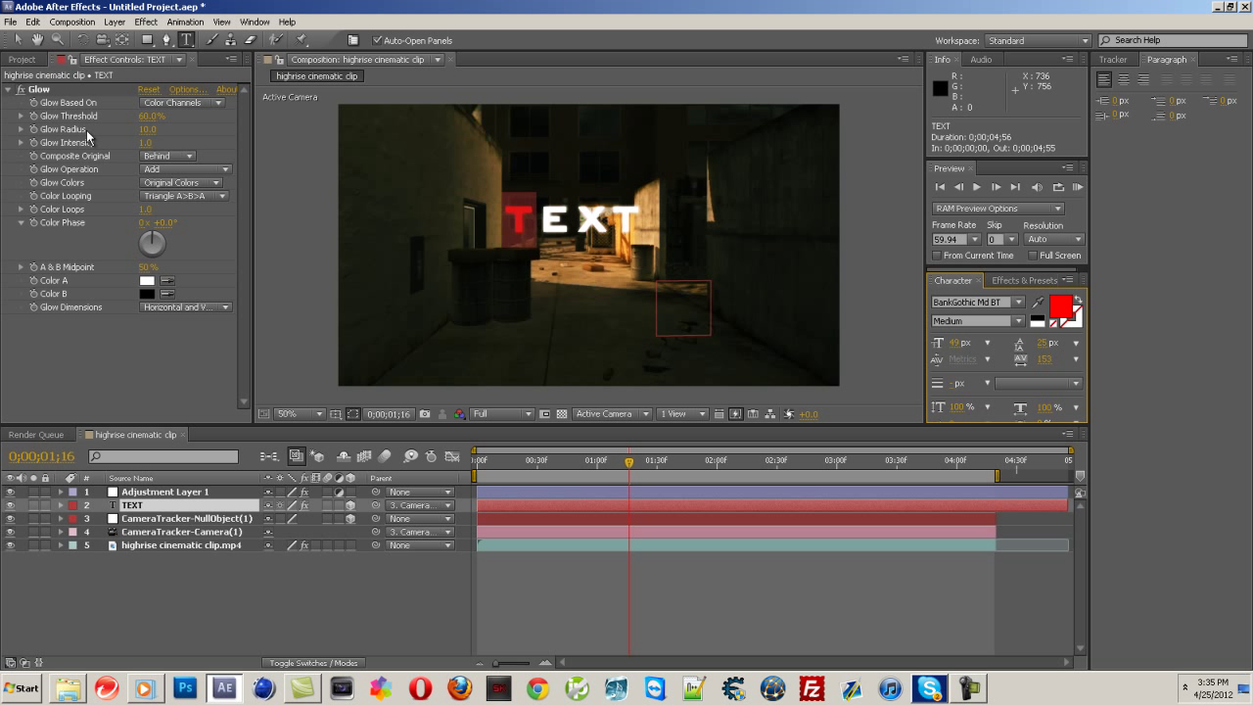
# Step: Finish text editing, deselect the TEXT layer, and return to about two seconds in
pyautogui.click(21, 59)
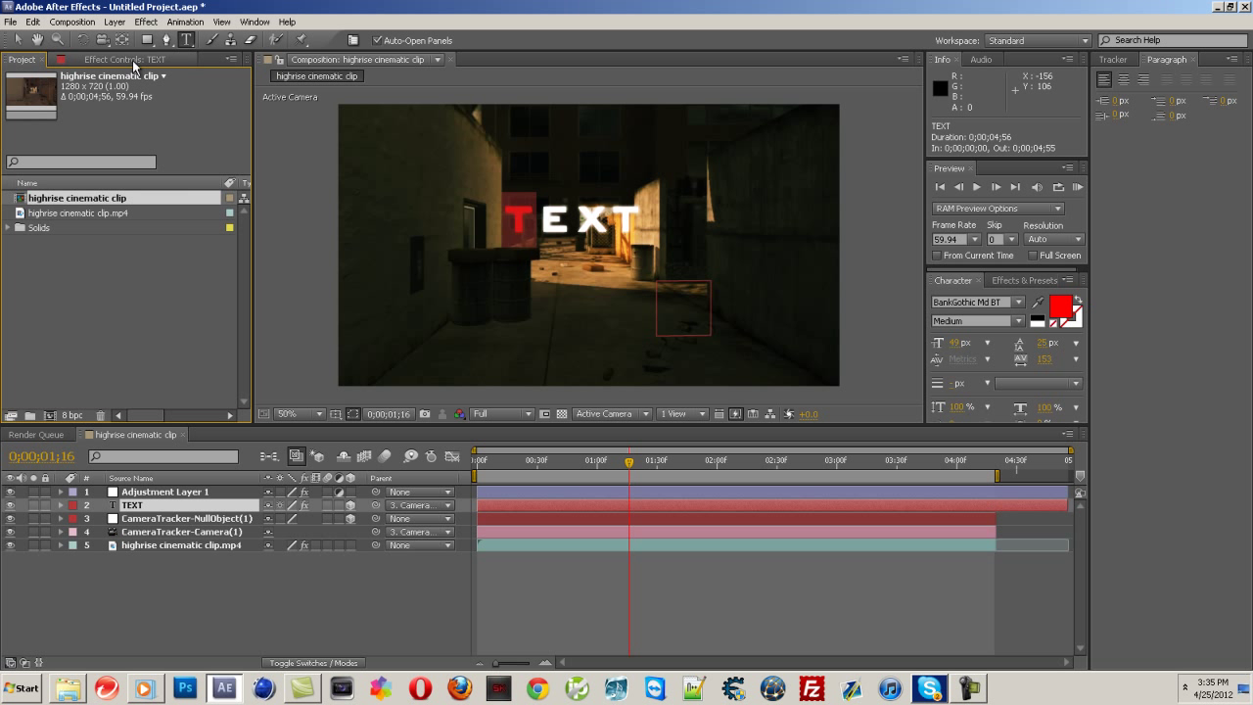
pyautogui.click(17, 40)
pyautogui.click(315, 209)
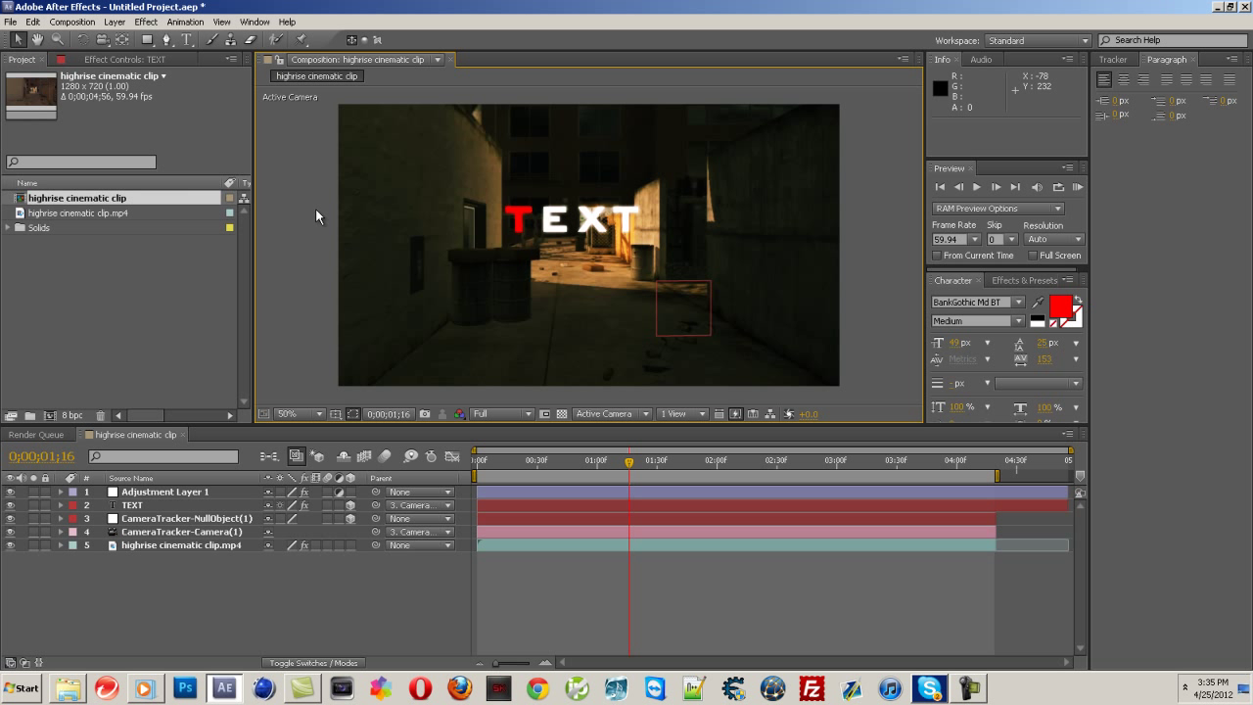
pyautogui.moveTo(629, 466); pyautogui.dragTo(776, 484)
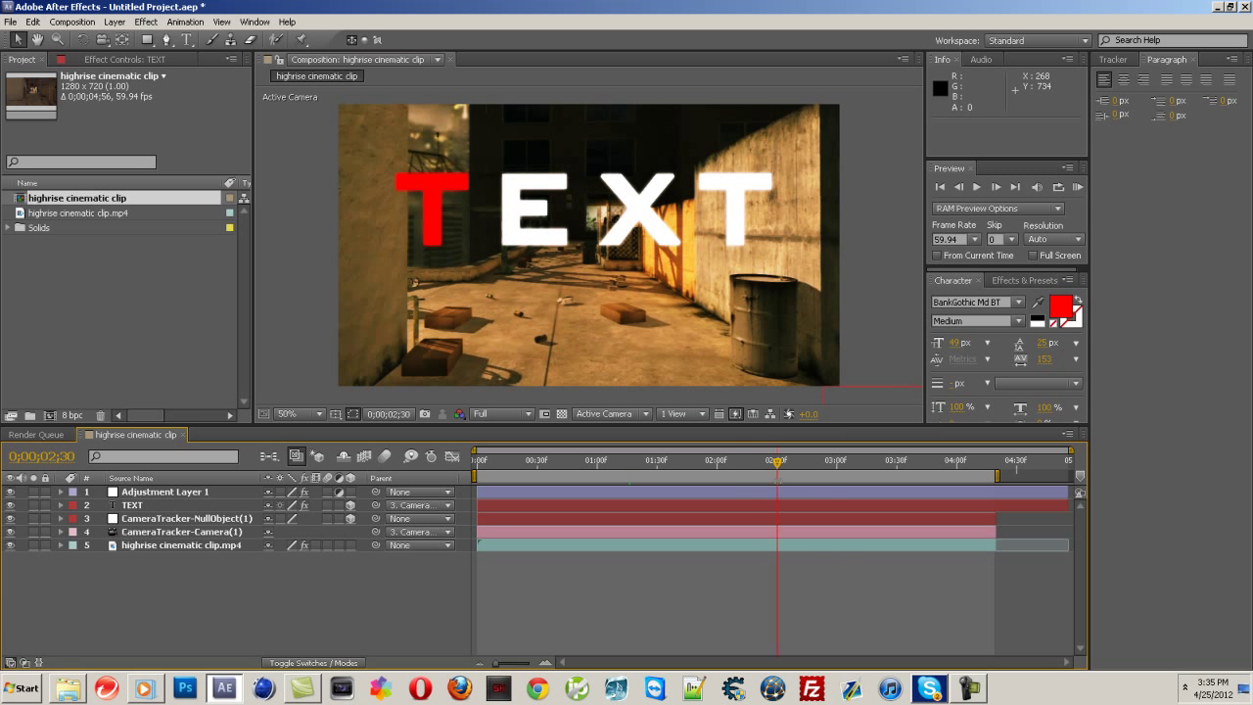
pyautogui.click(721, 460)
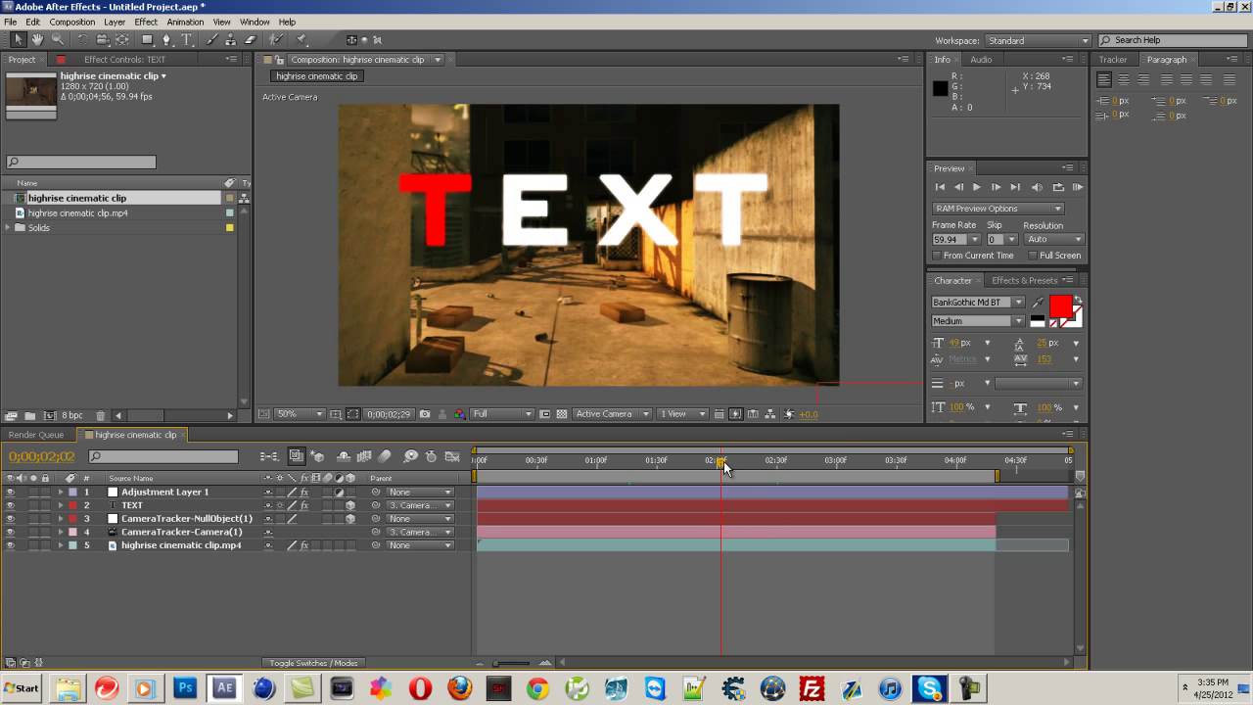
# Step: Play the test video's PRESENTS title from 00:19, pause at 00:20, and close the player
pyautogui.click(147, 685)
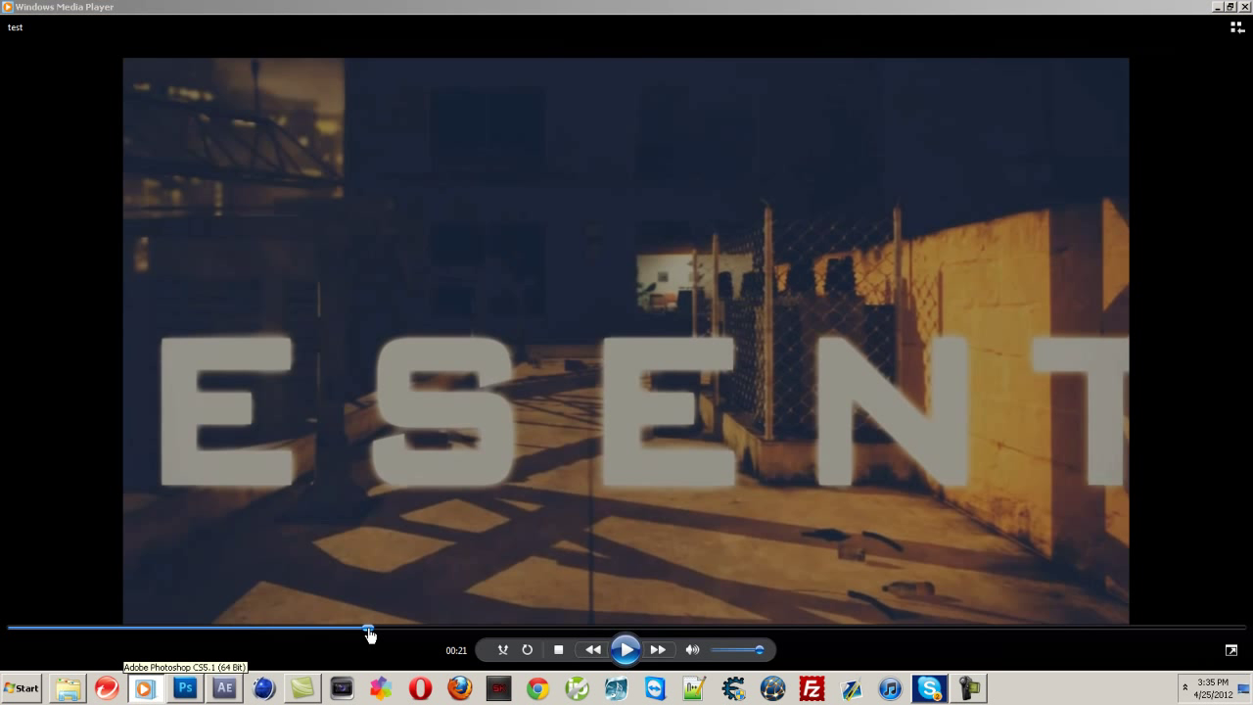
pyautogui.click(625, 653)
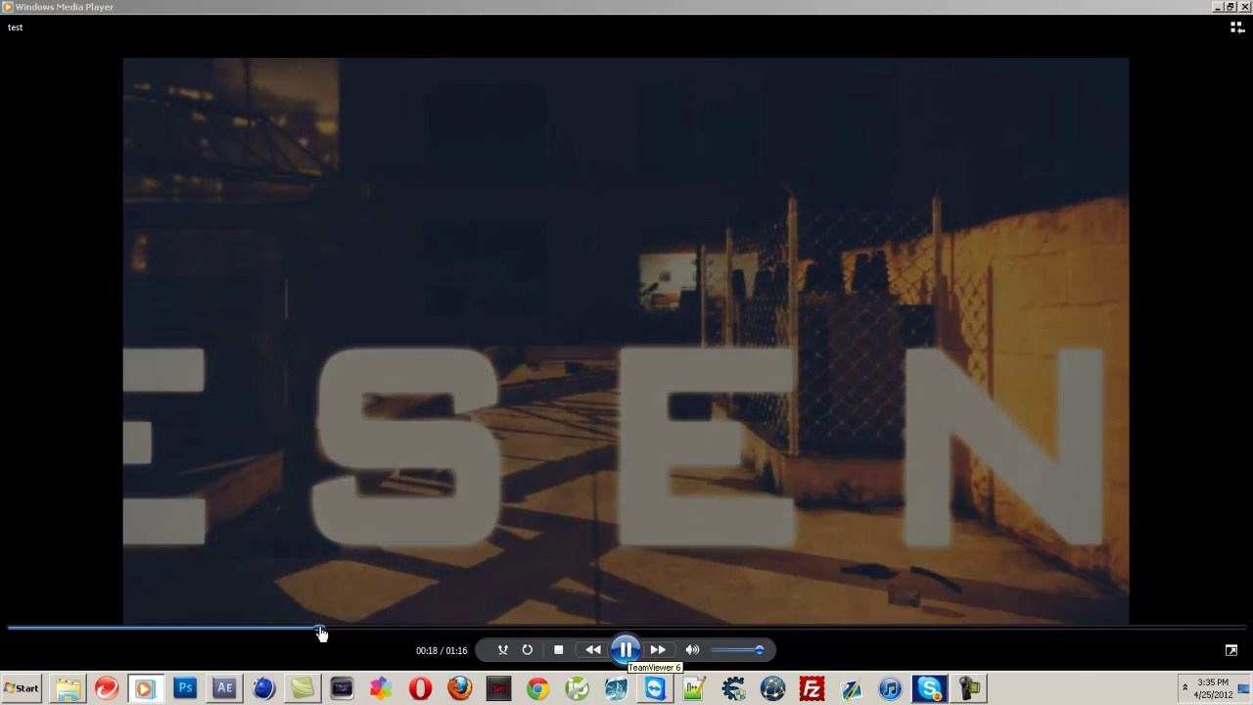
pyautogui.click(337, 628)
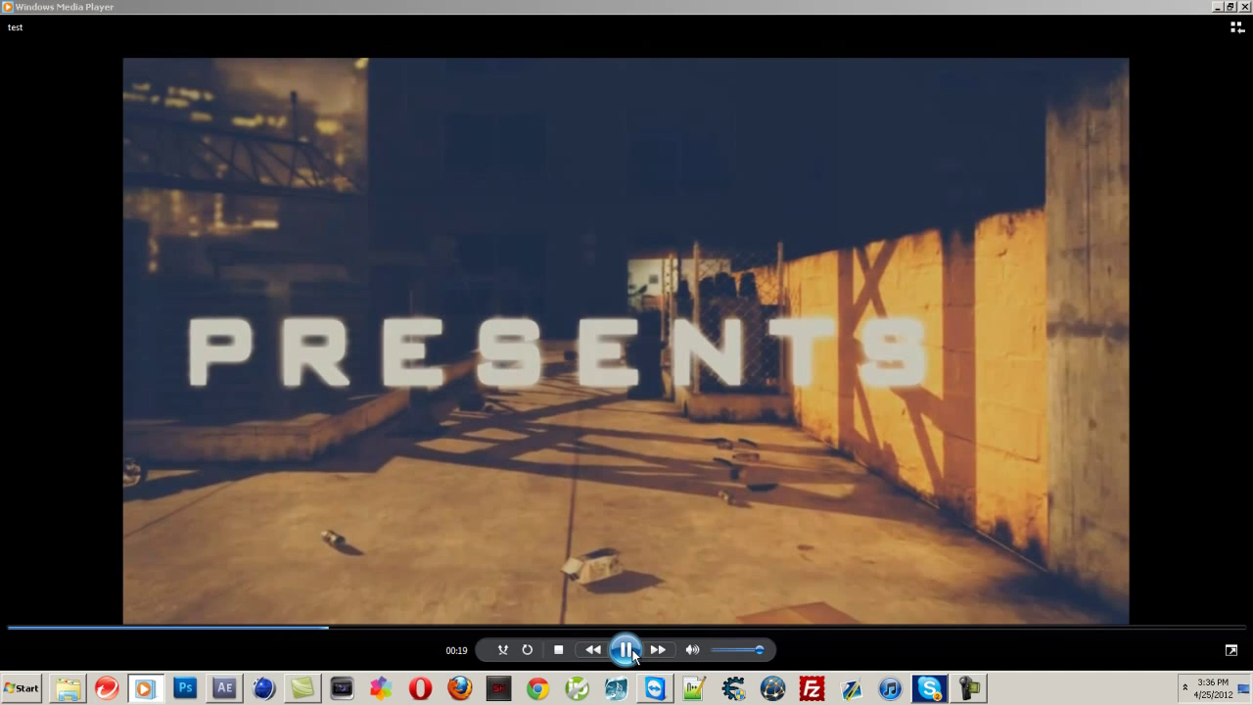
pyautogui.click(627, 650)
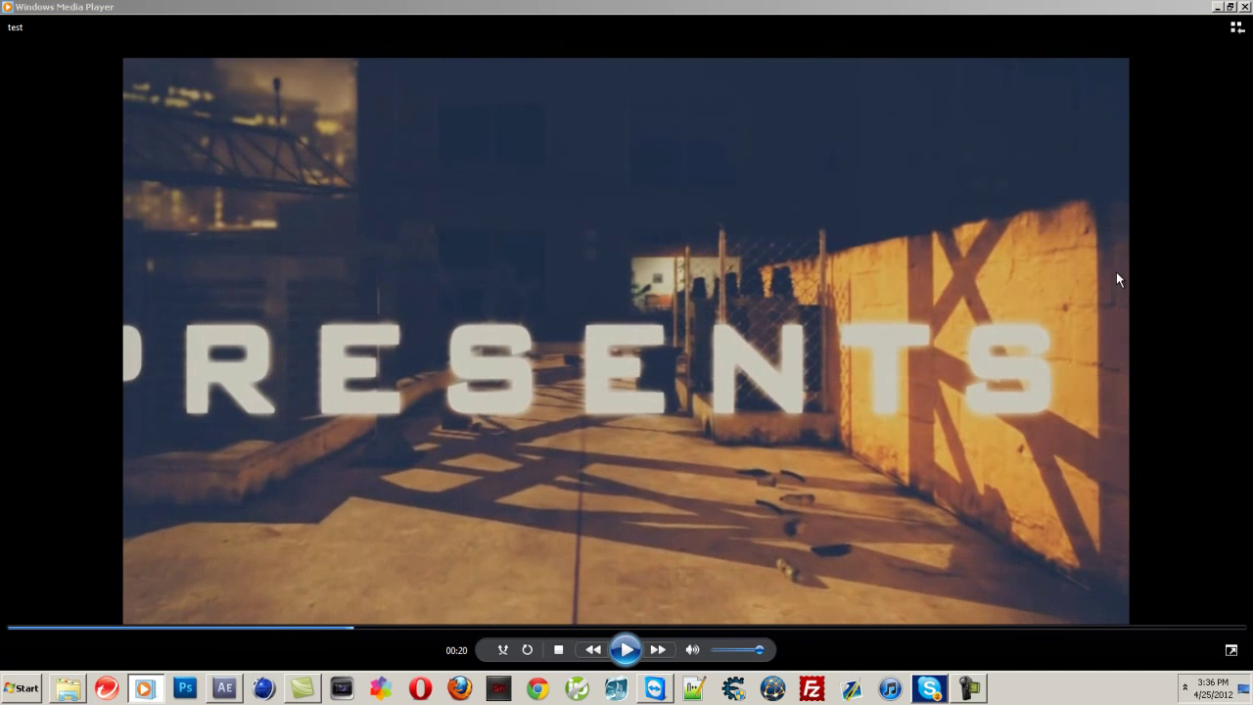
pyautogui.click(1245, 8)
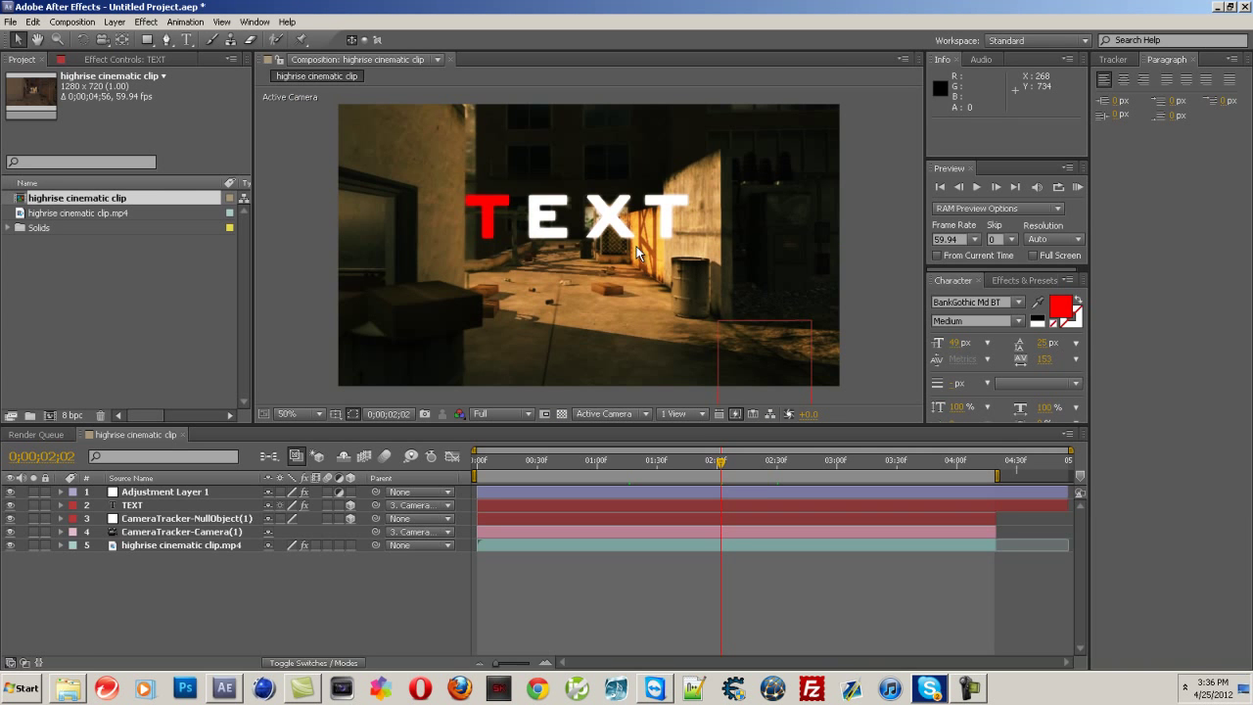
# Step: Around 0;00;02;01, search 'twitch' and apply Video Copilot Twitch to the TEXT layer
pyautogui.click(719, 462)
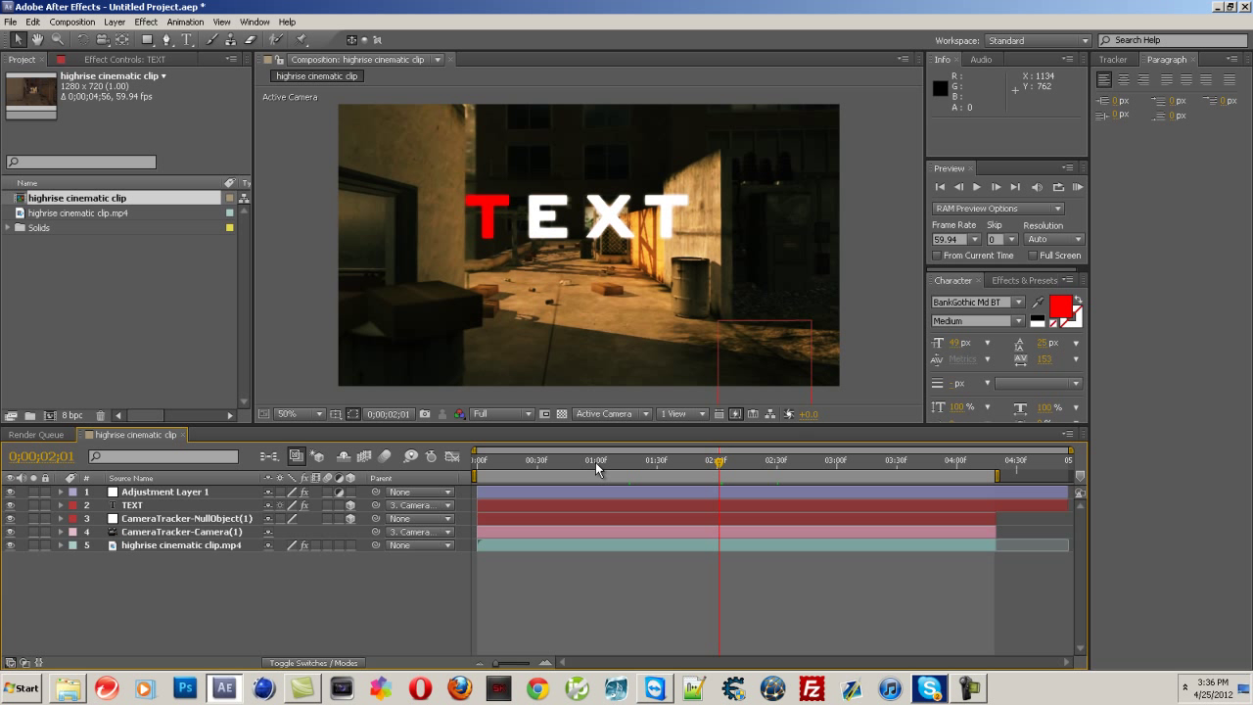
pyautogui.moveTo(719, 462); pyautogui.dragTo(746, 480)
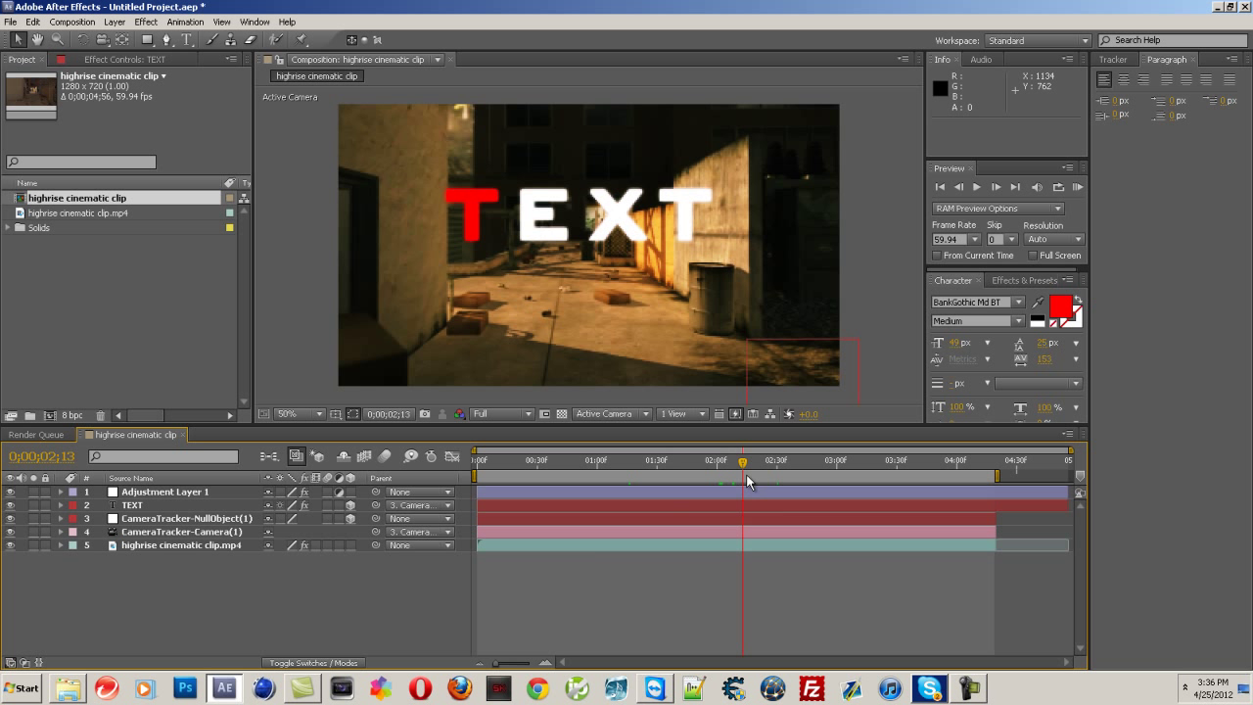
pyautogui.click(1024, 280)
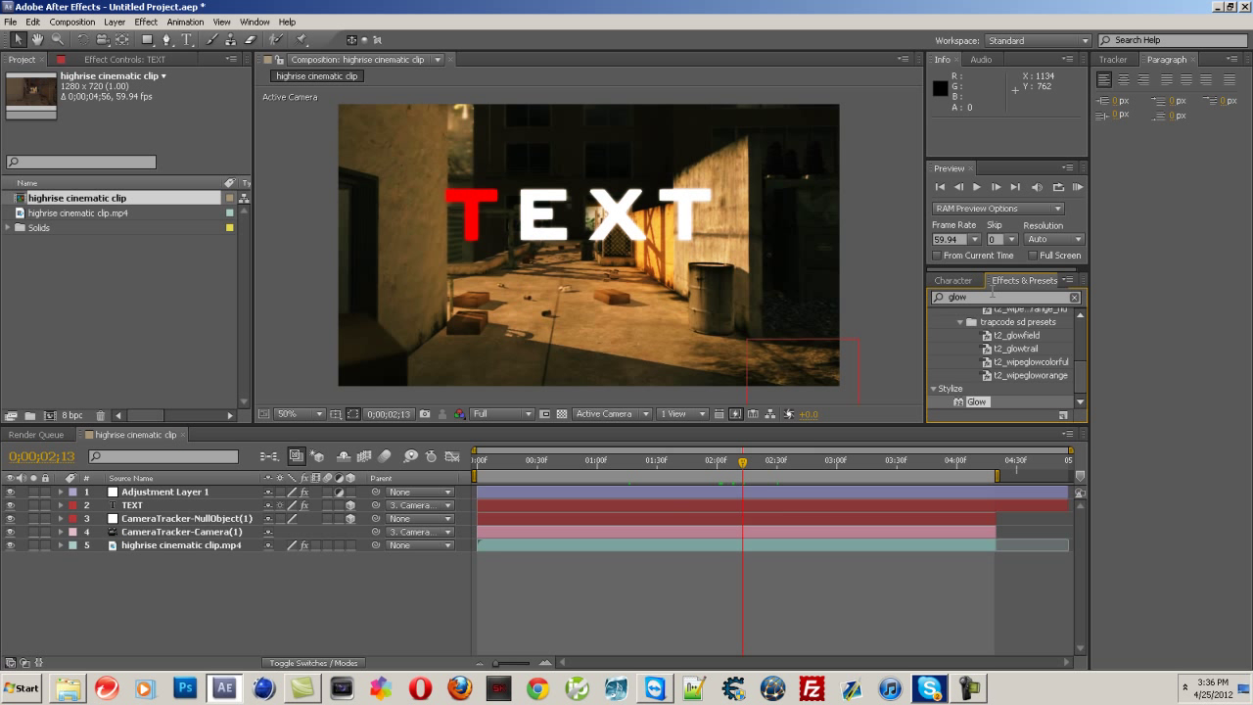
pyautogui.doubleClick(977, 298)
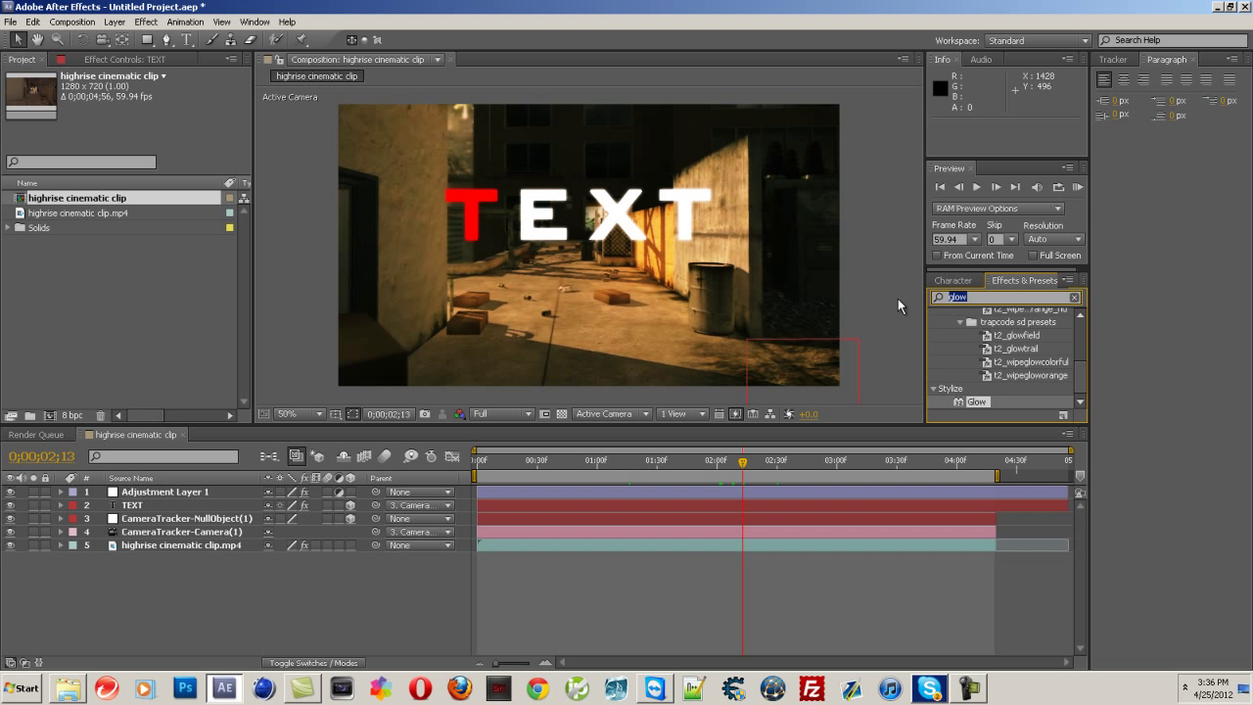
pyautogui.press('BackSpace')
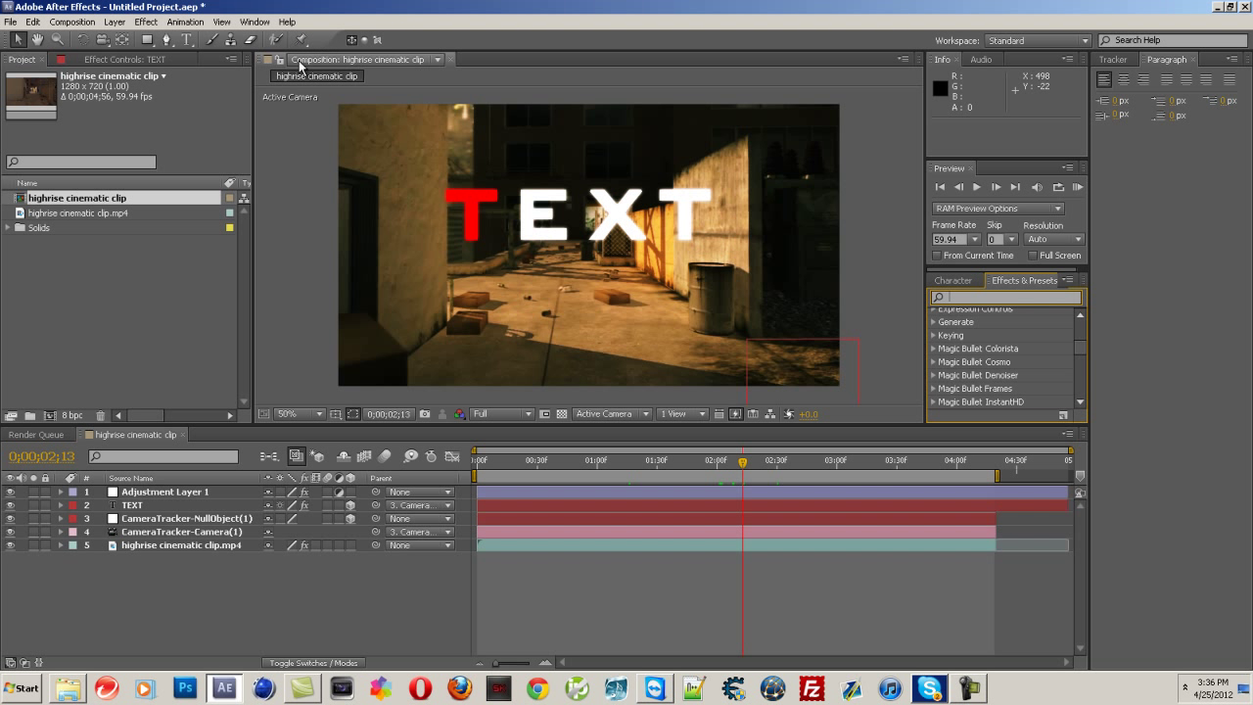
pyautogui.write('twitch')
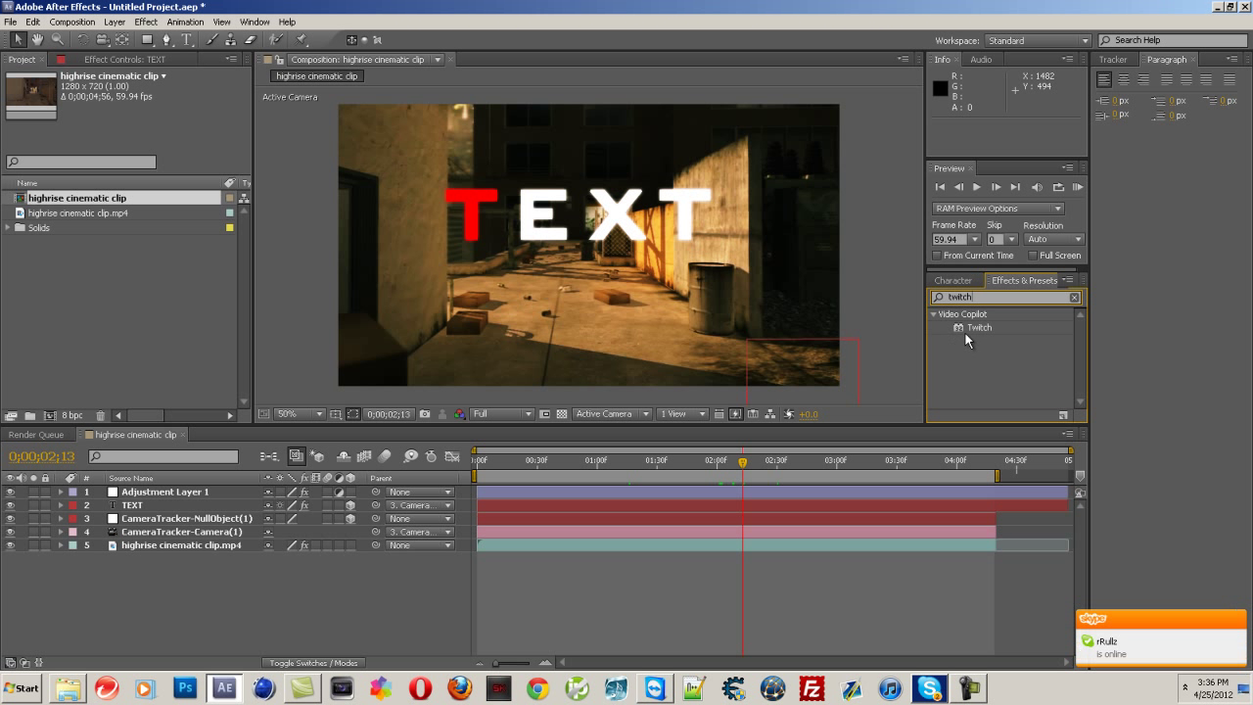
pyautogui.moveTo(964, 329); pyautogui.dragTo(150, 507)
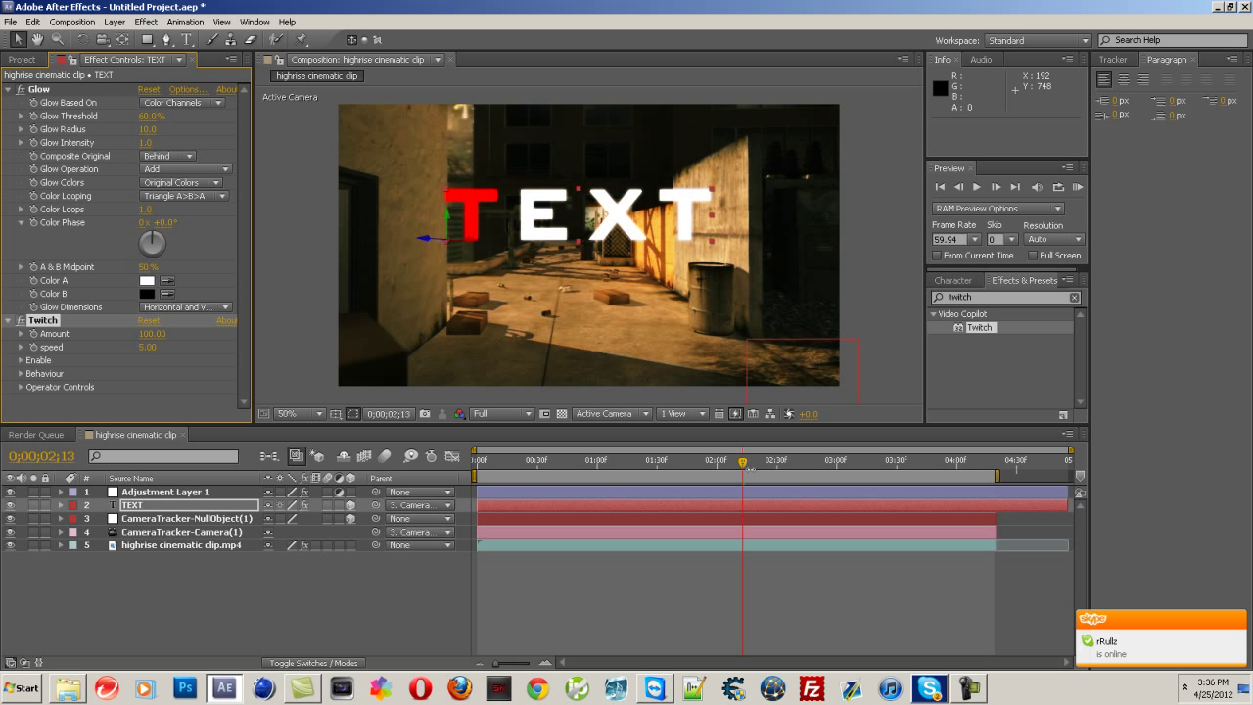
# Step: Tick Light alongside Slide under Twitch > Enable and scrub the comp to check the text
pyautogui.moveTo(478, 460)
pyautogui.mouseDown()
pyautogui.moveTo(537, 460)
pyautogui.moveTo(477, 460)
pyautogui.mouseUp()
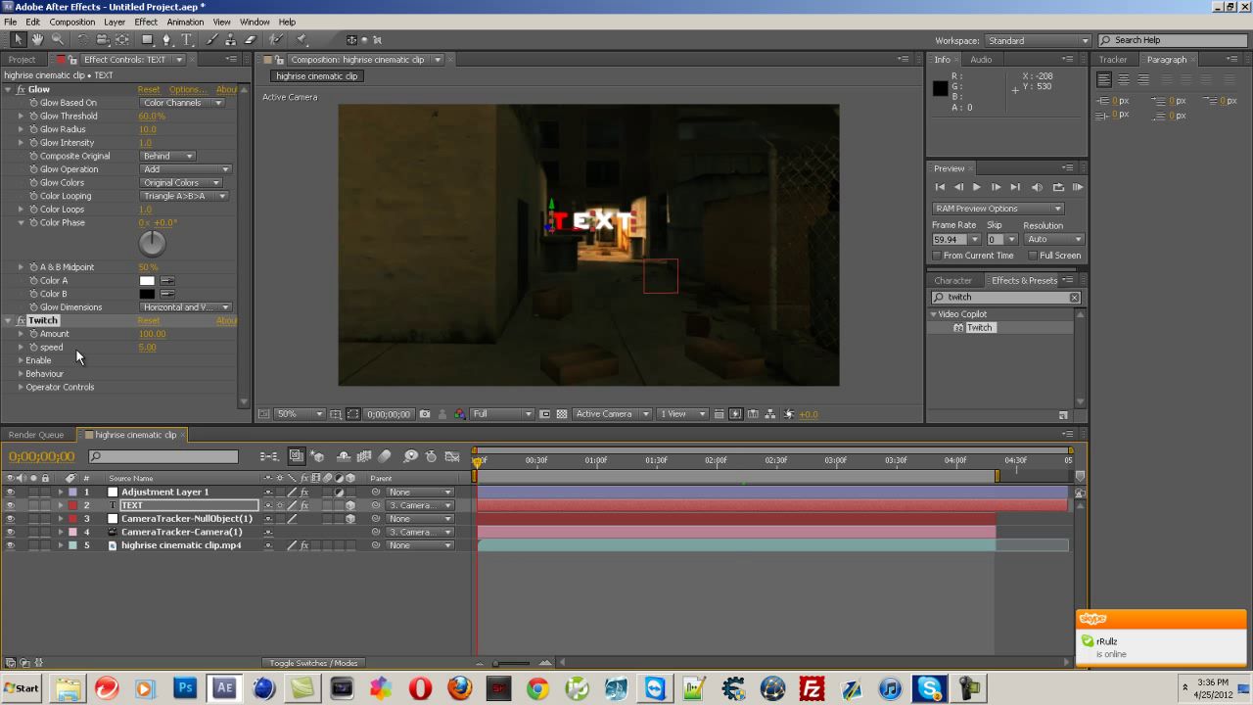
pyautogui.click(34, 335)
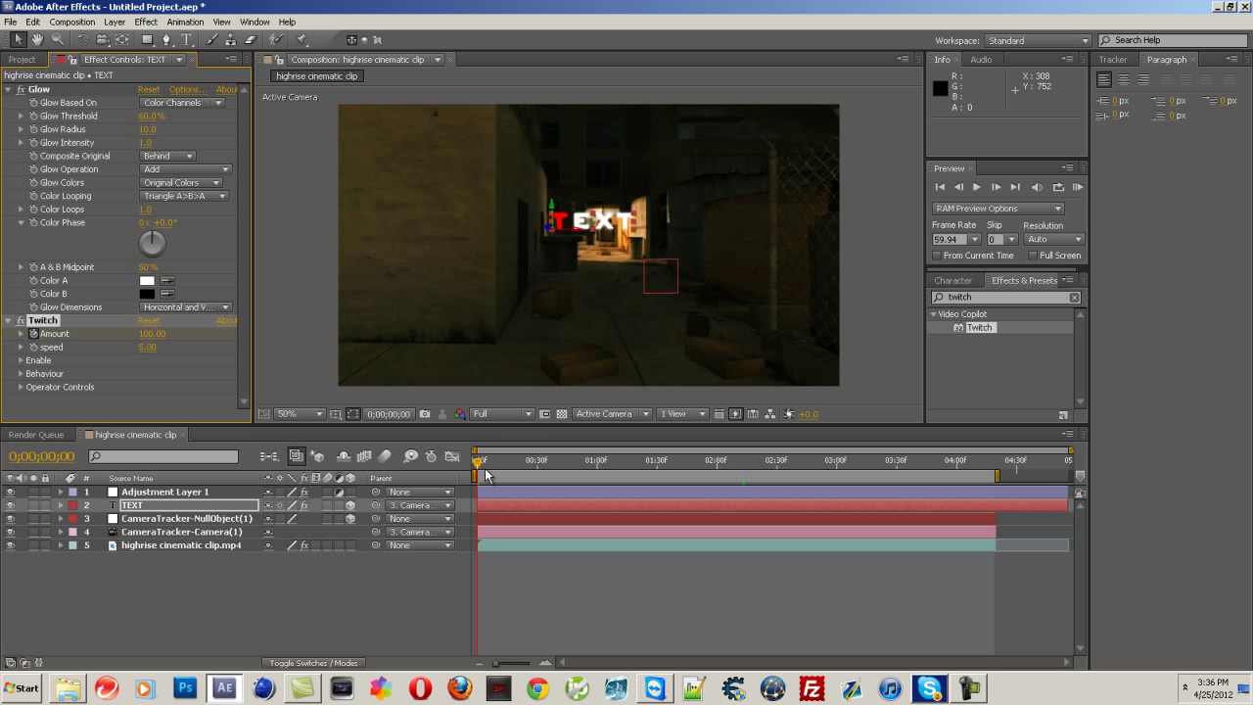
pyautogui.click(20, 360)
pyautogui.scroll(-1, 95, 400)
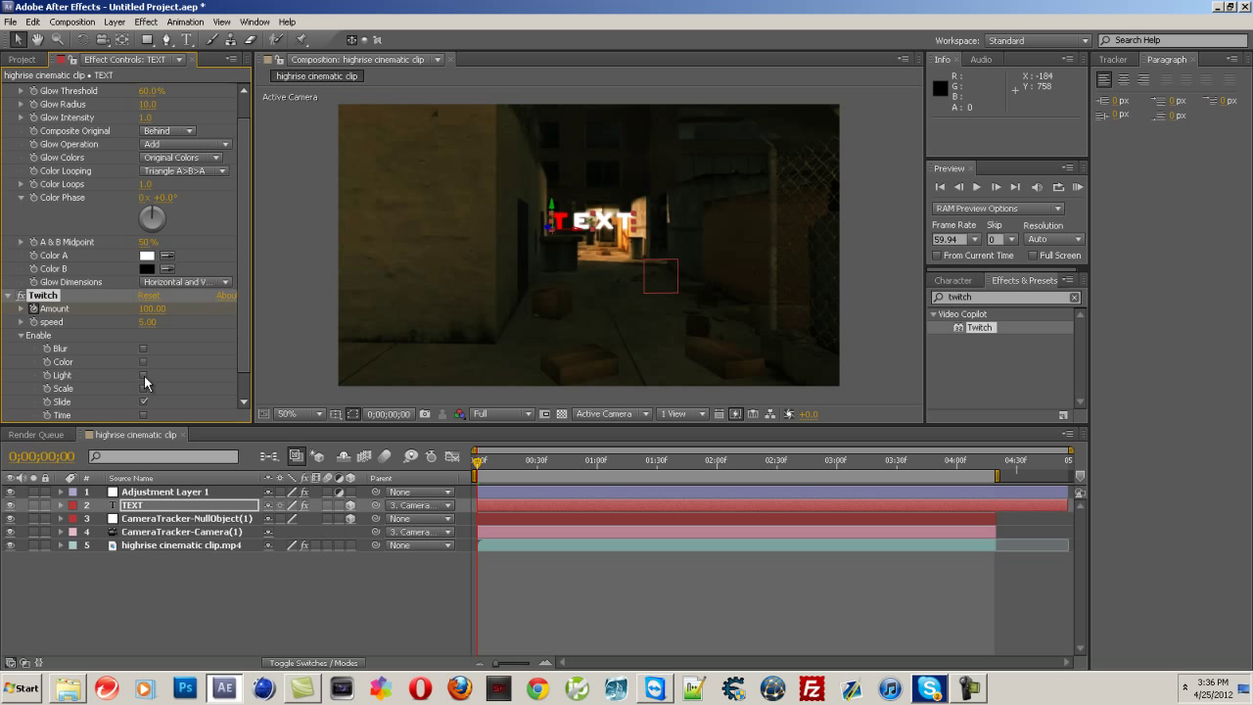
pyautogui.moveTo(475, 470); pyautogui.dragTo(738, 486)
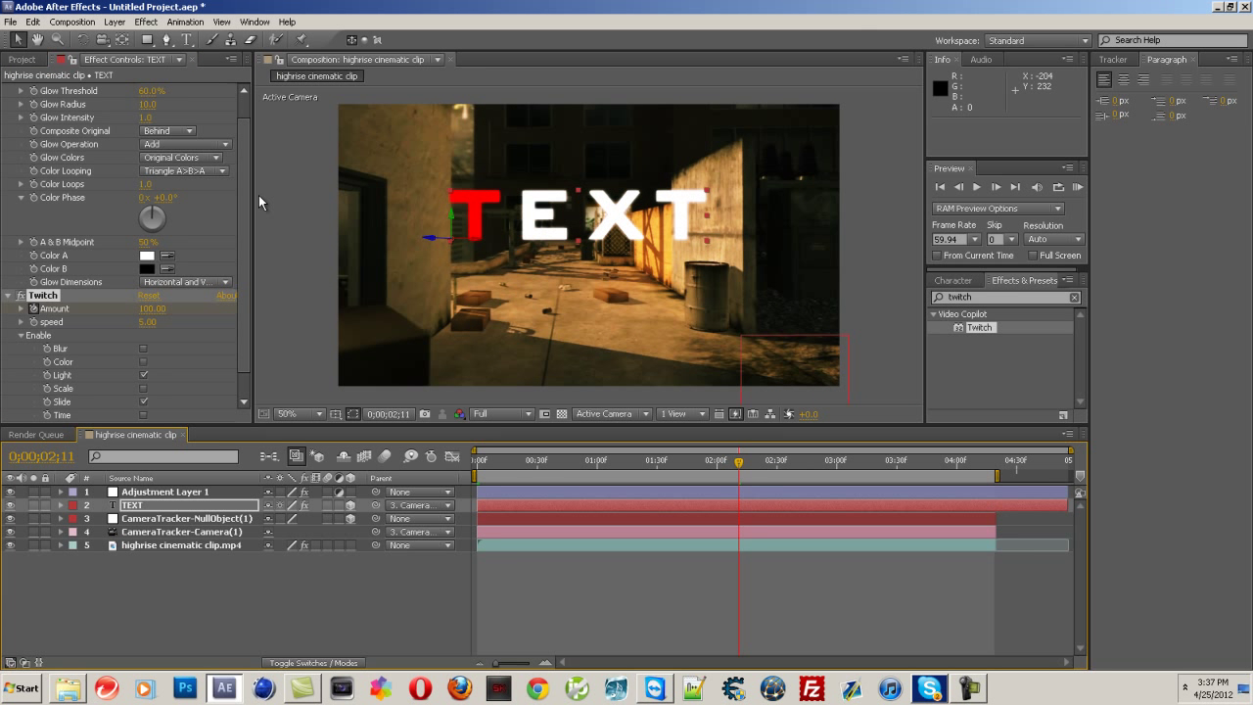
pyautogui.scroll(-1, 245, 235)
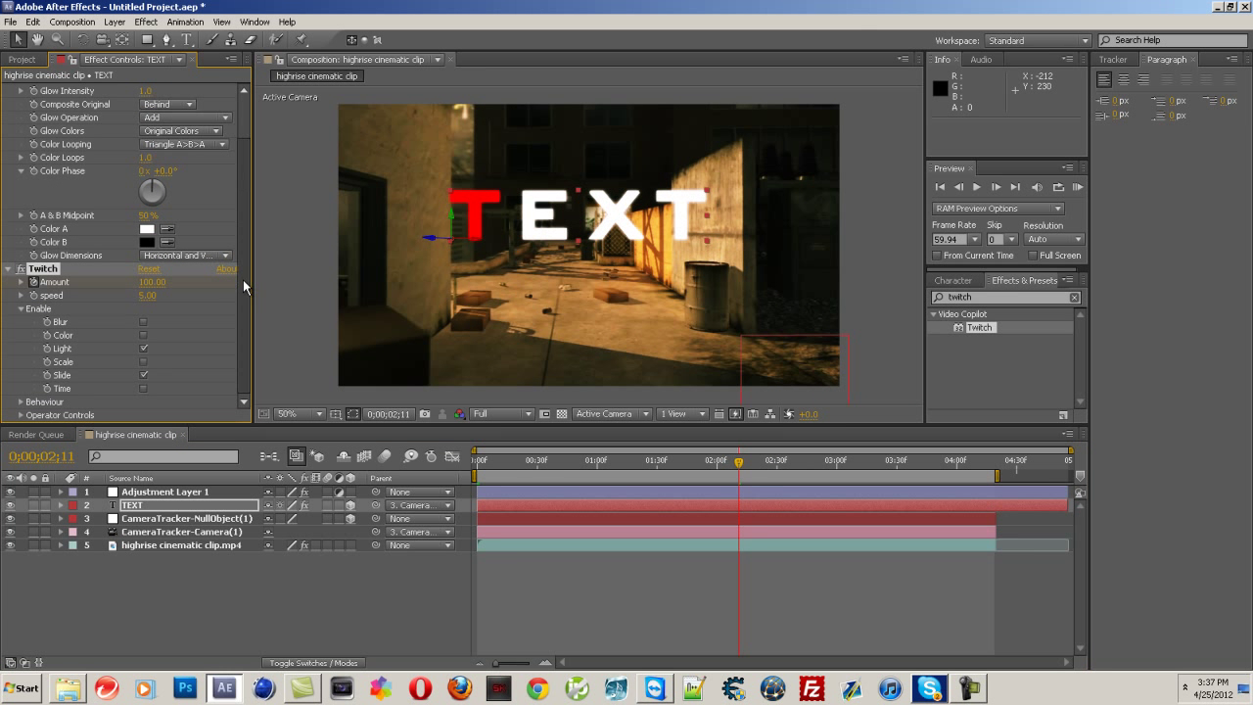
pyautogui.click(20, 309)
# Step: Keyframe Twitch Slide RGB Split at 25 at 0;00;00;00 and preview the opening frames
pyautogui.click(21, 388)
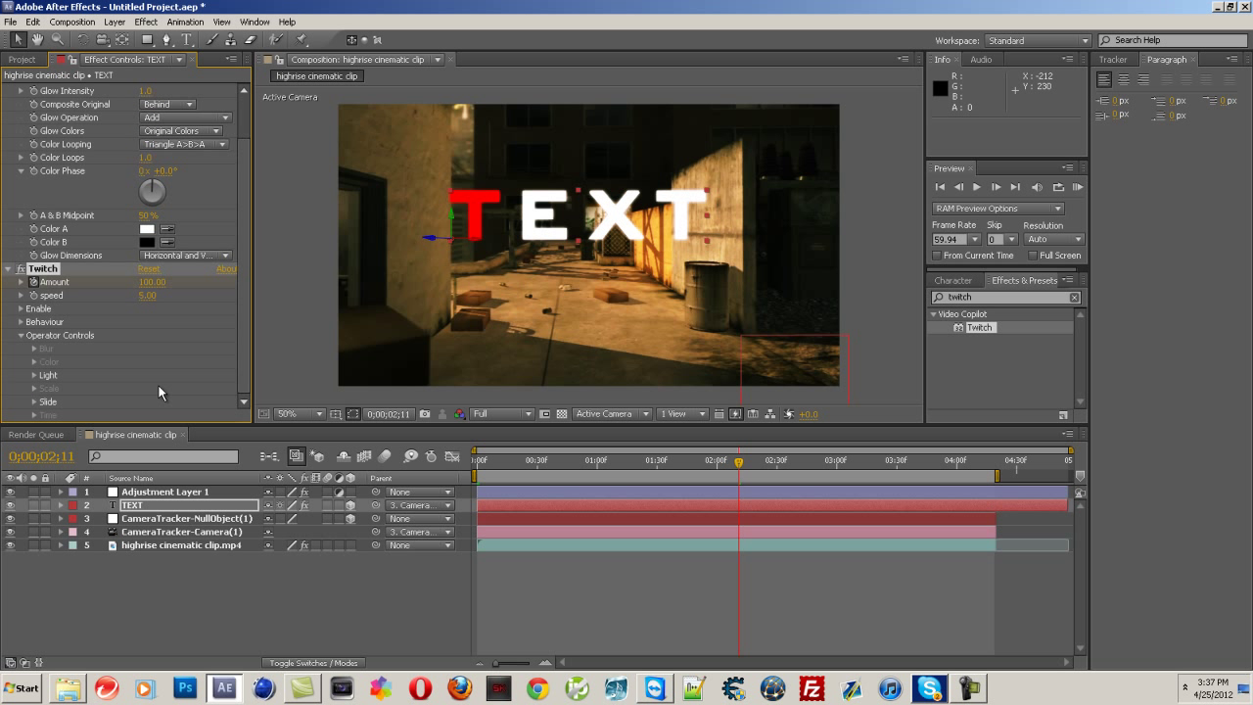
pyautogui.click(34, 401)
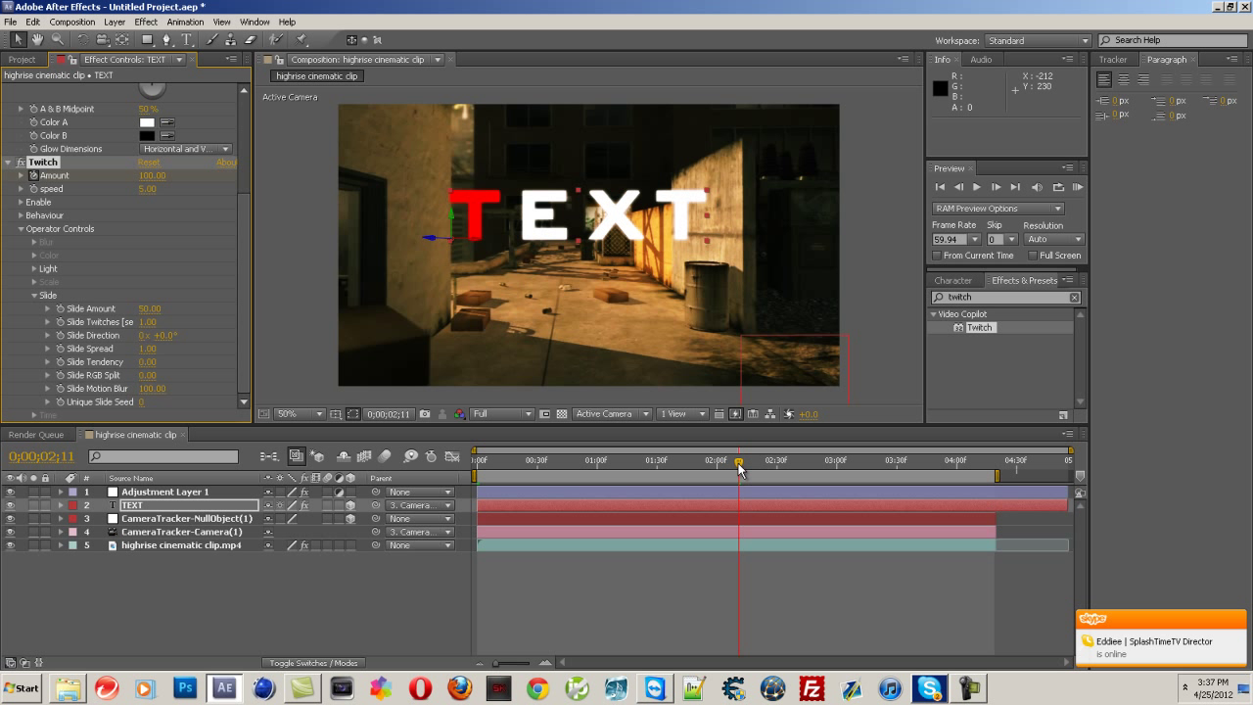
pyautogui.moveTo(739, 462); pyautogui.dragTo(477, 460)
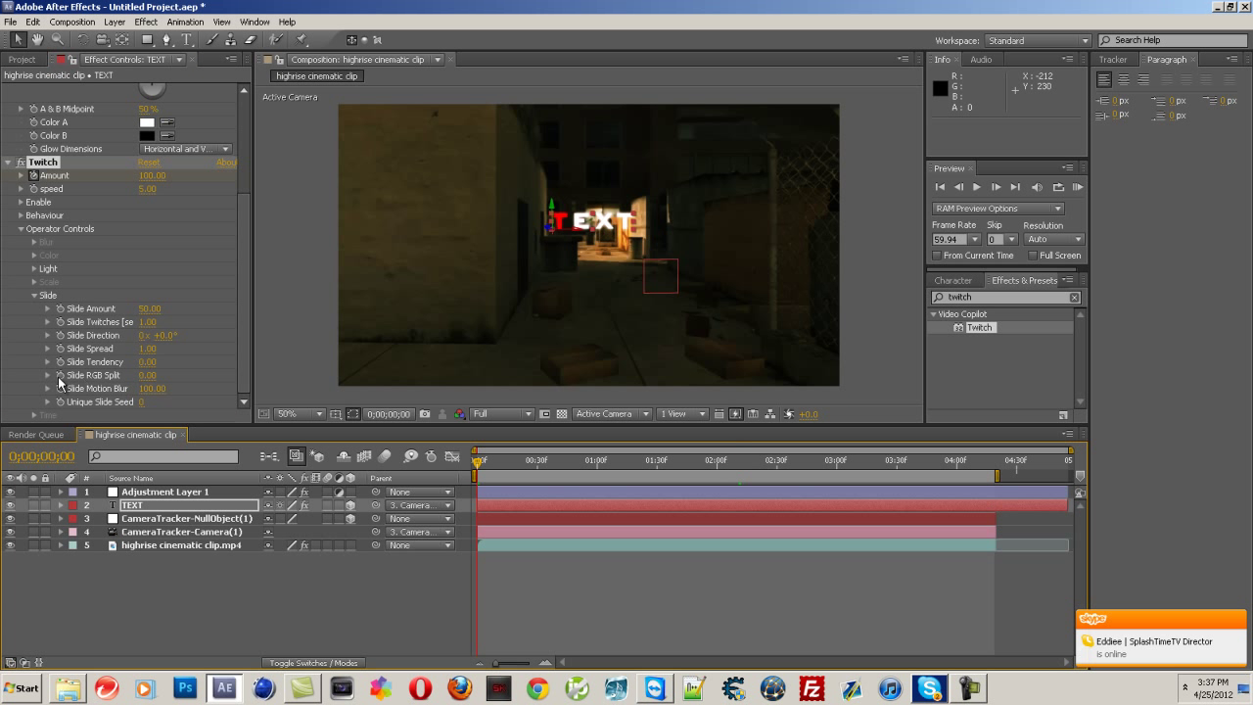
pyautogui.click(60, 376)
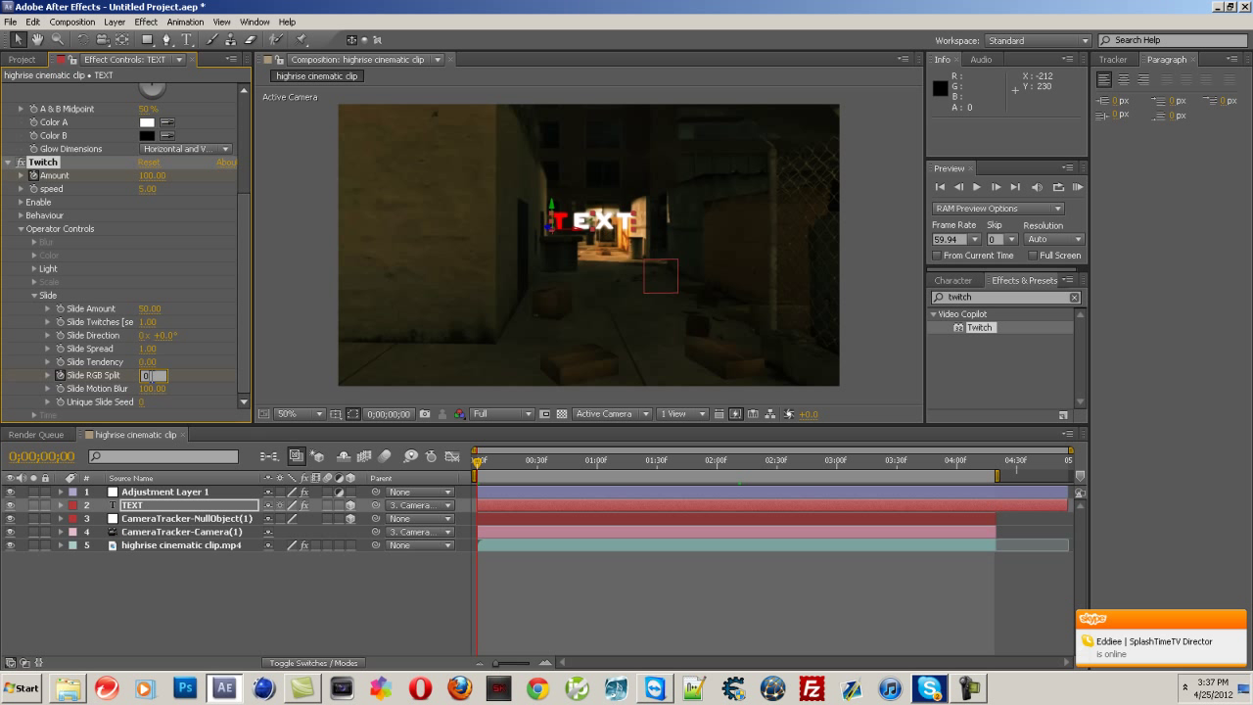
pyautogui.click(192, 377)
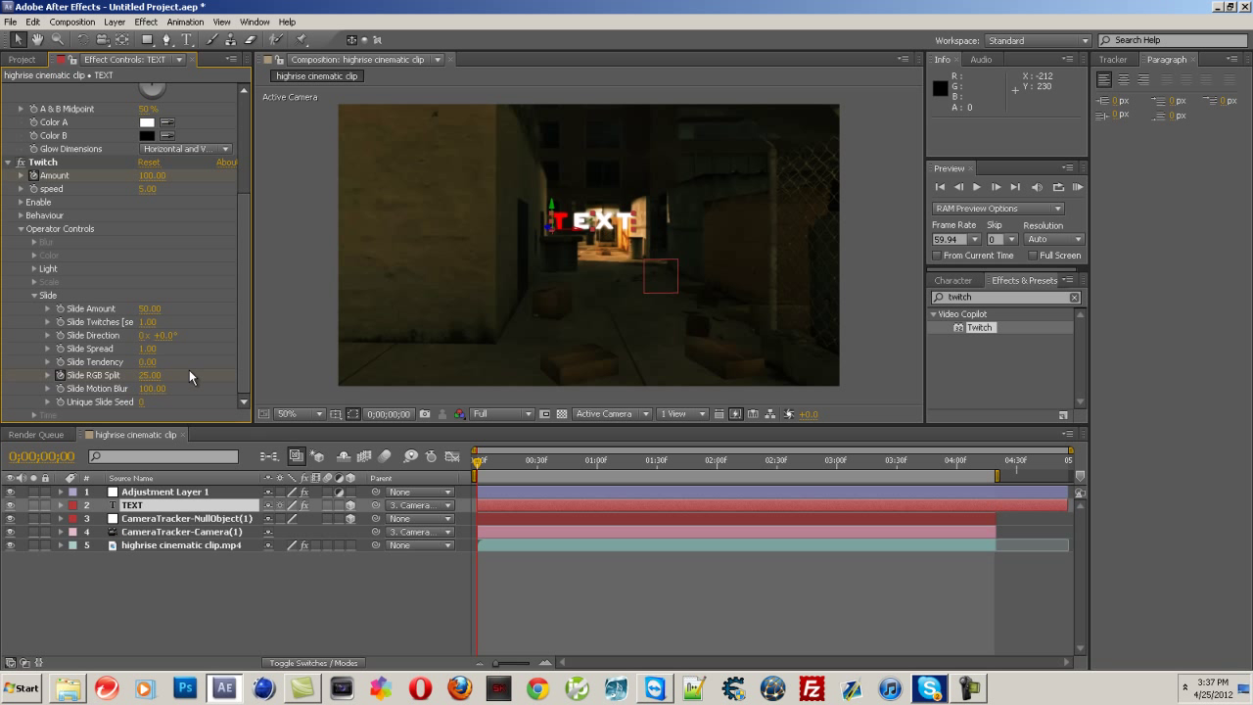
pyautogui.moveTo(478, 466); pyautogui.dragTo(555, 499)
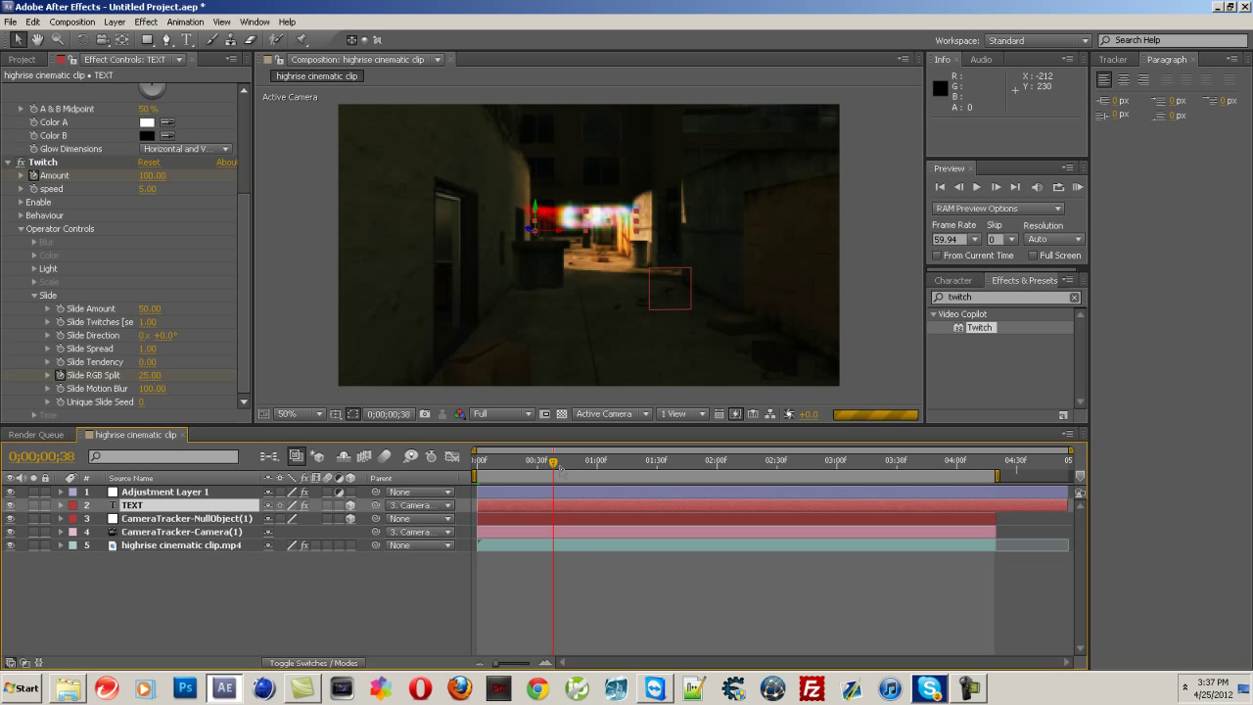
pyautogui.click(478, 462)
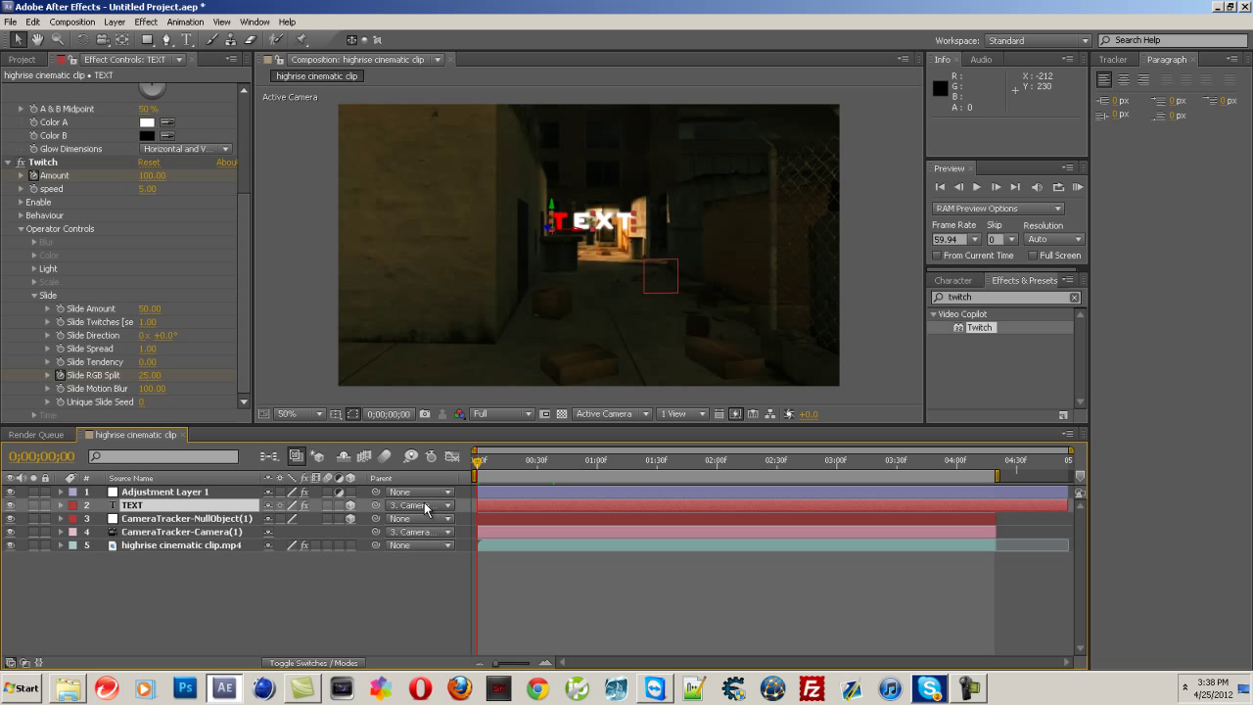
pyautogui.moveTo(479, 460); pyautogui.dragTo(710, 470)
pyautogui.press('KP_0')
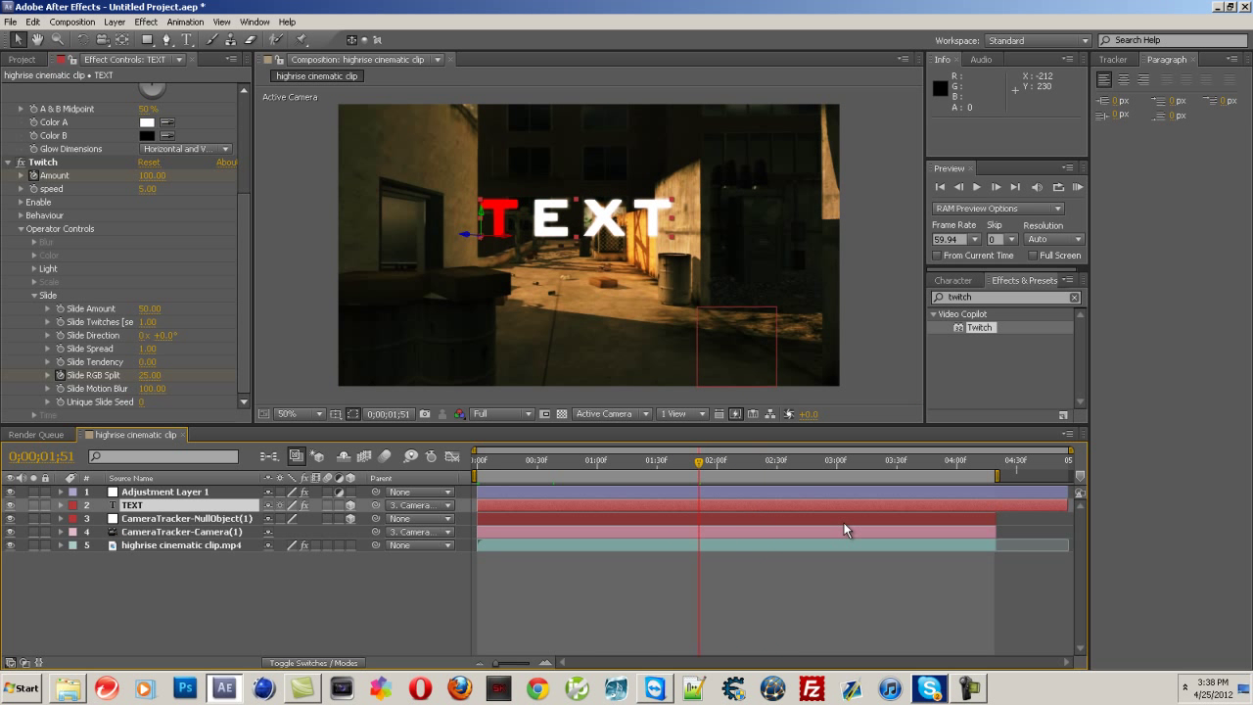